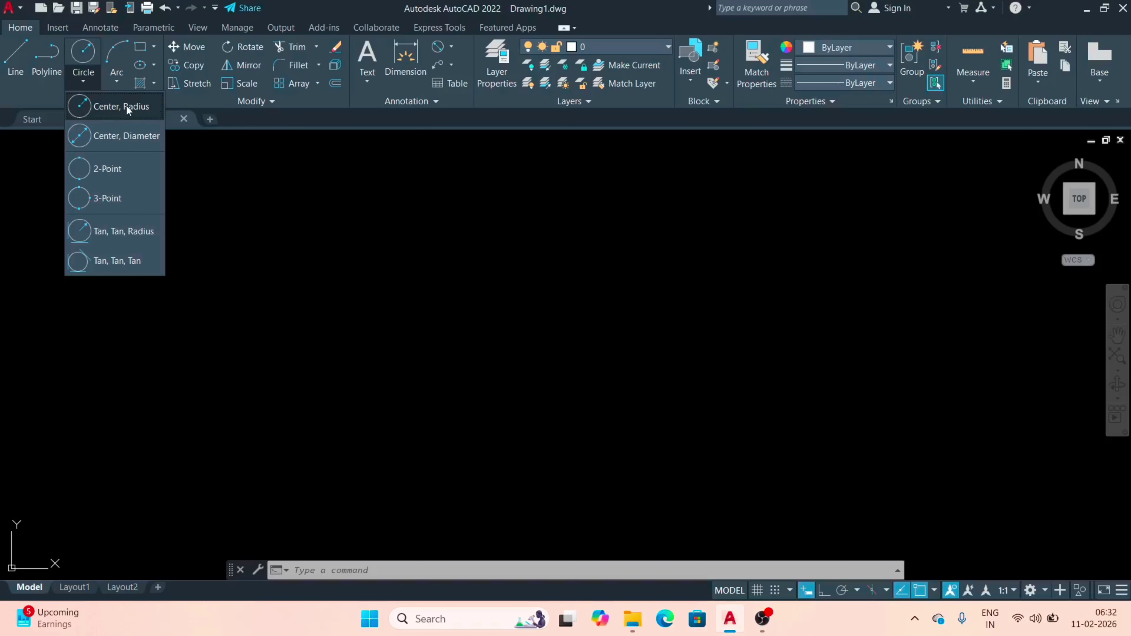
Step: Draw a circle of radius 30 using Center, Radius and add a radius dimension outside its upper-right edge
left_click(108, 106)
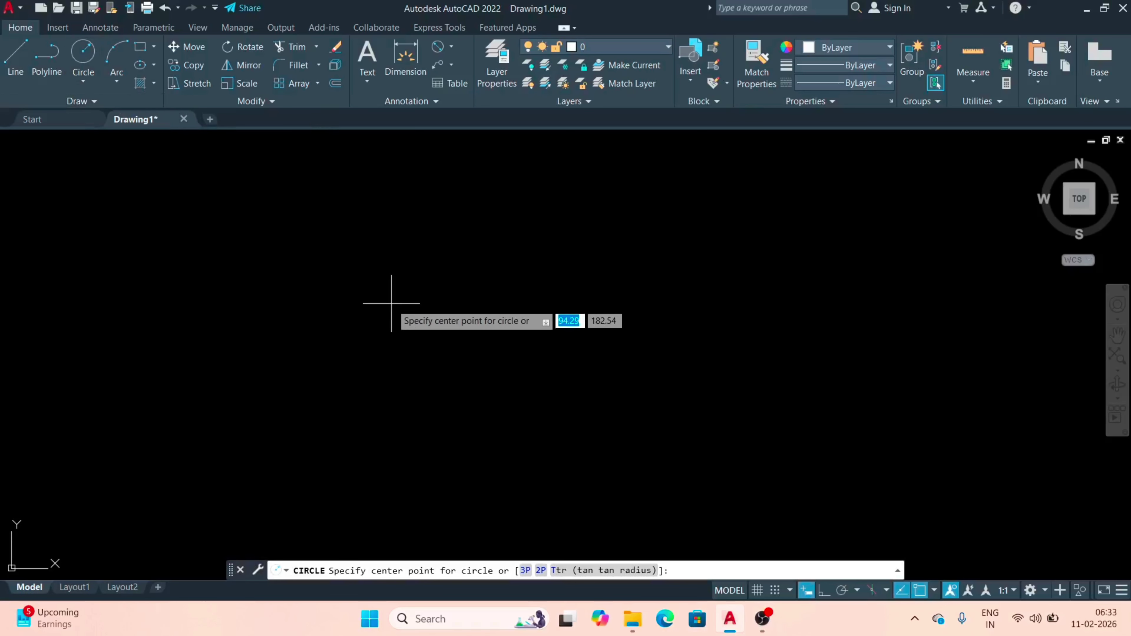
left_click(463, 337)
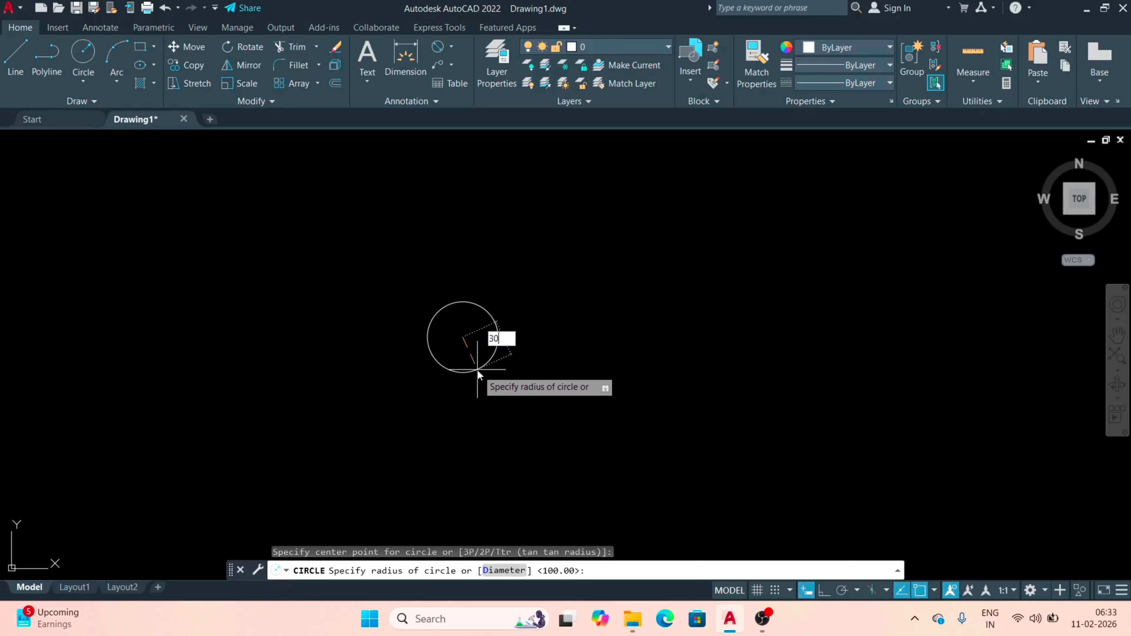
key("Return")
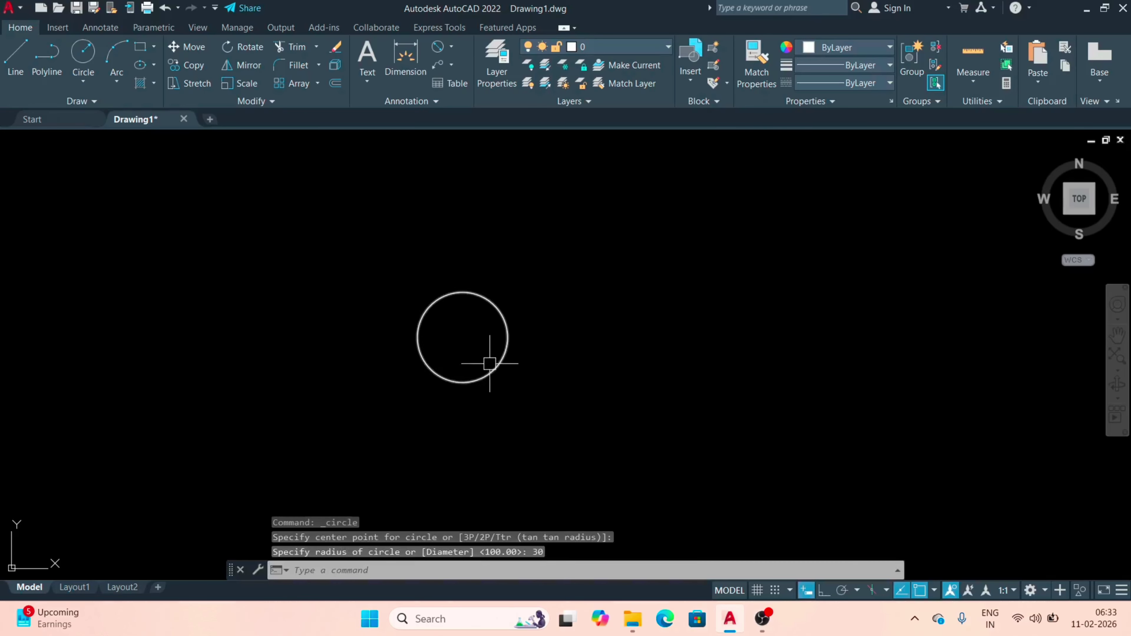
scroll(485, 329, "up", 2)
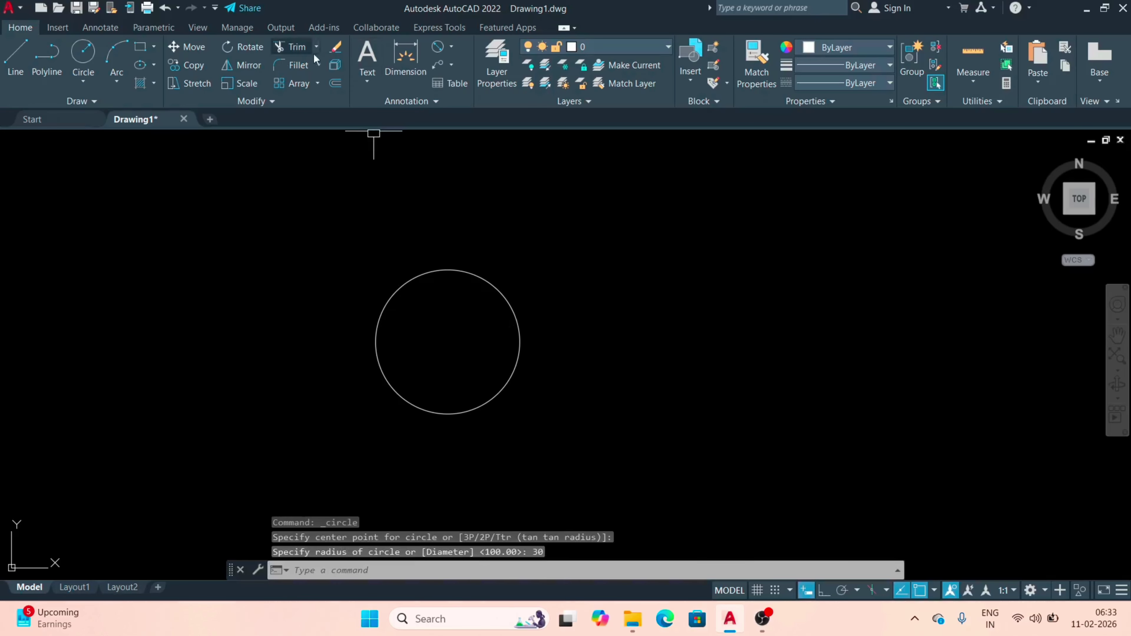
left_click(453, 47)
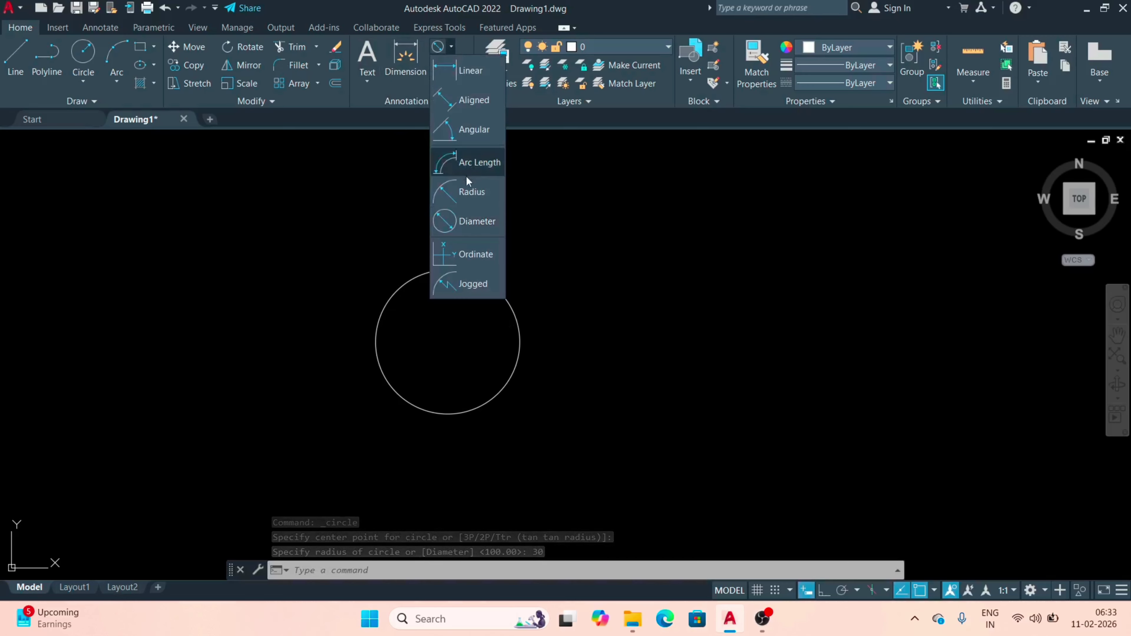
left_click(464, 190)
left_click(513, 314)
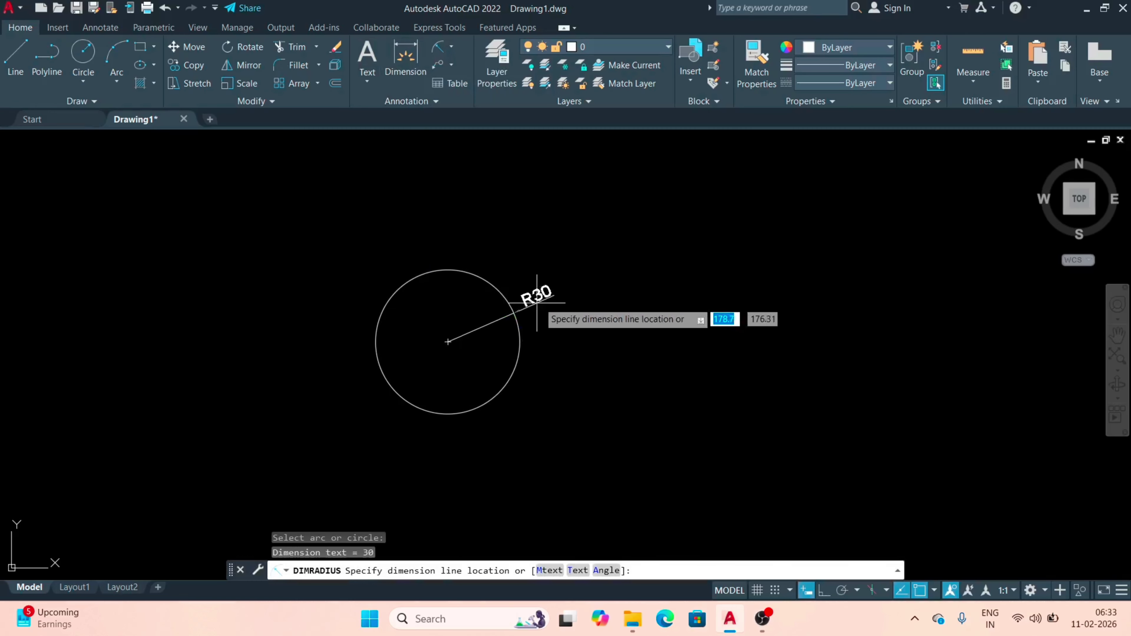
left_click(535, 297)
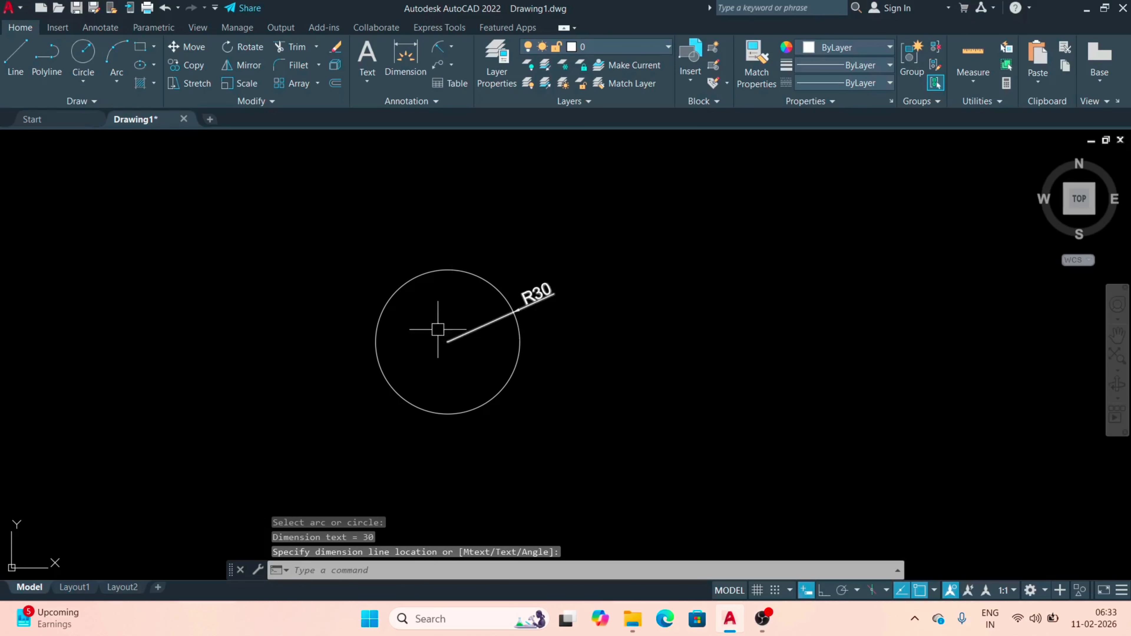
Step: Draw a circle of radius 50 to the right of the R30 circle using Center, Radius, and add its radius dimension
left_click(83, 82)
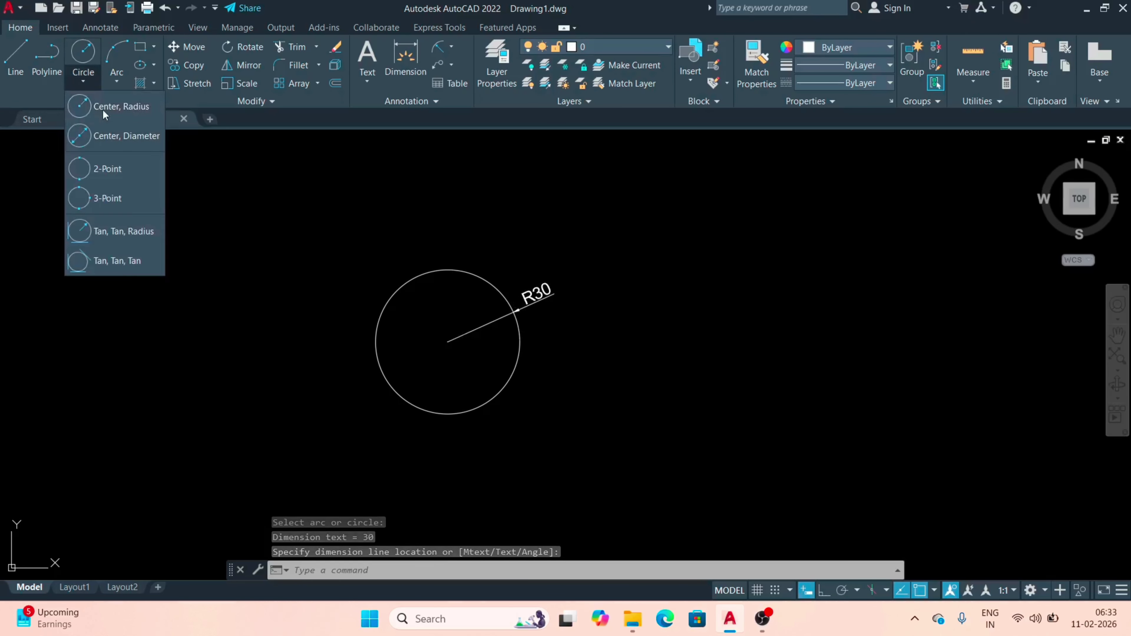
left_click(104, 111)
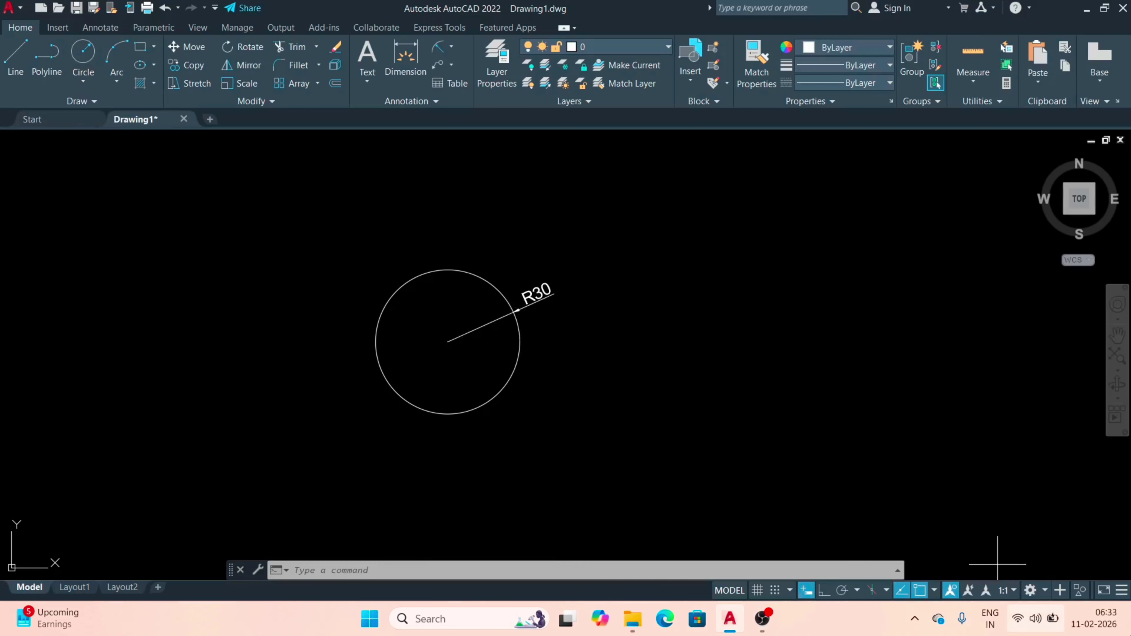
left_click(736, 323)
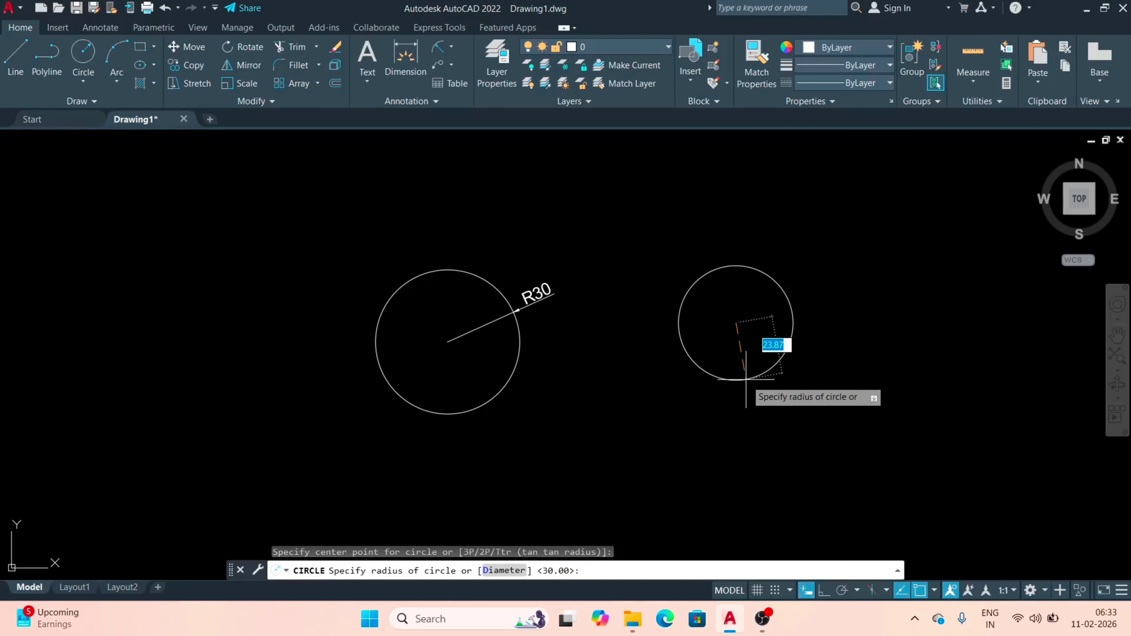
key("Return")
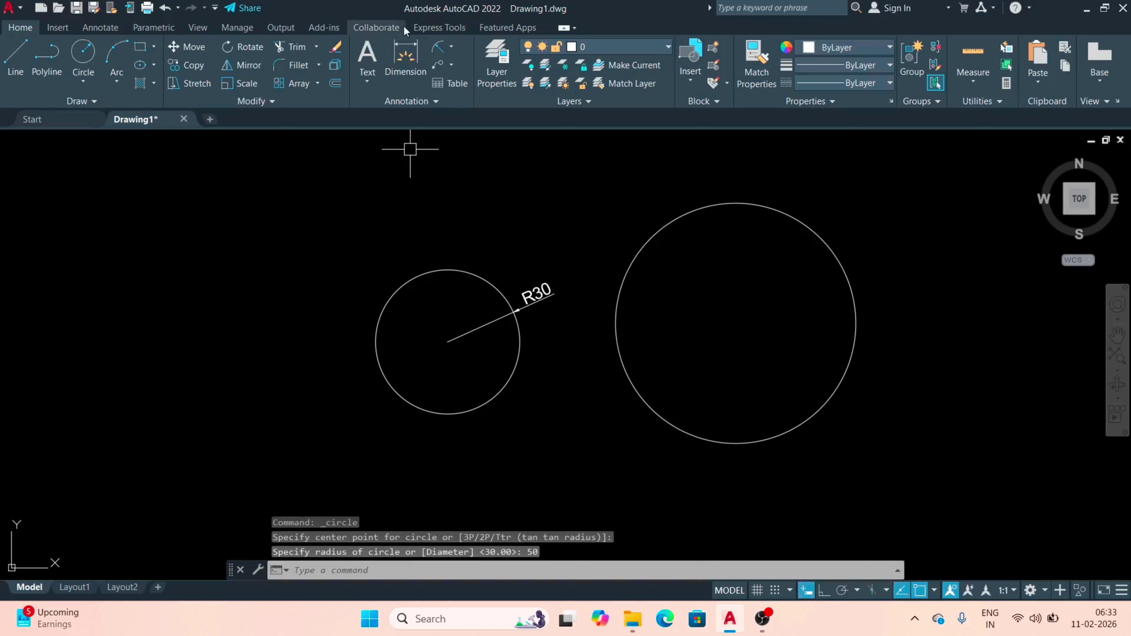
left_click(439, 47)
left_click(850, 285)
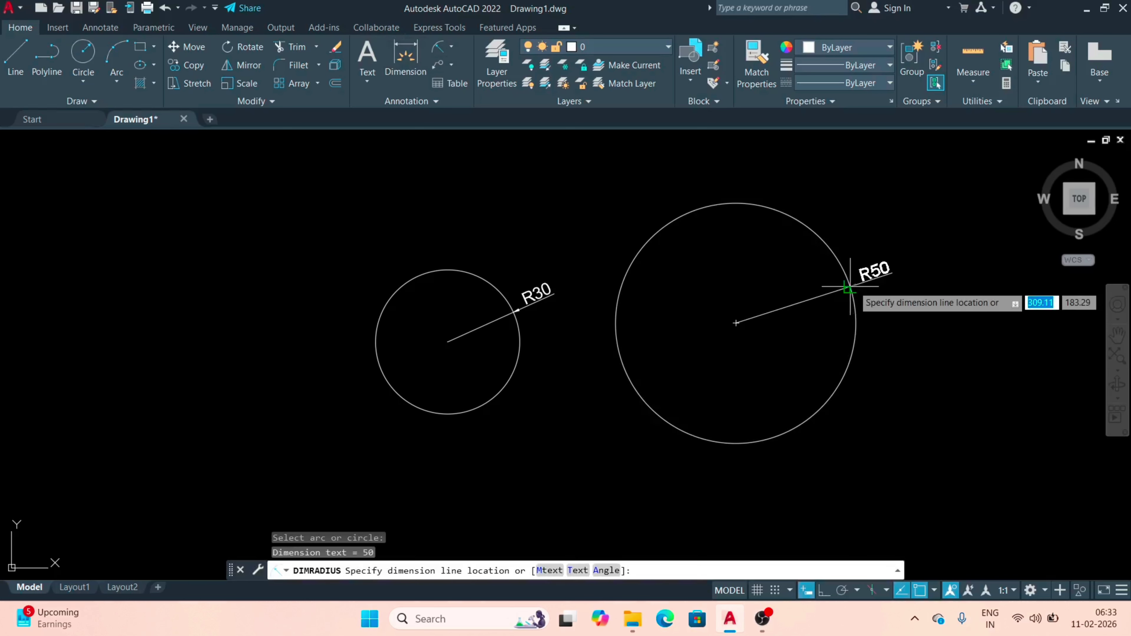
left_click(852, 273)
Step: Draw a circle of diameter 50 in an empty area using Center, Diameter and add a diameter dimension to it
left_click(85, 80)
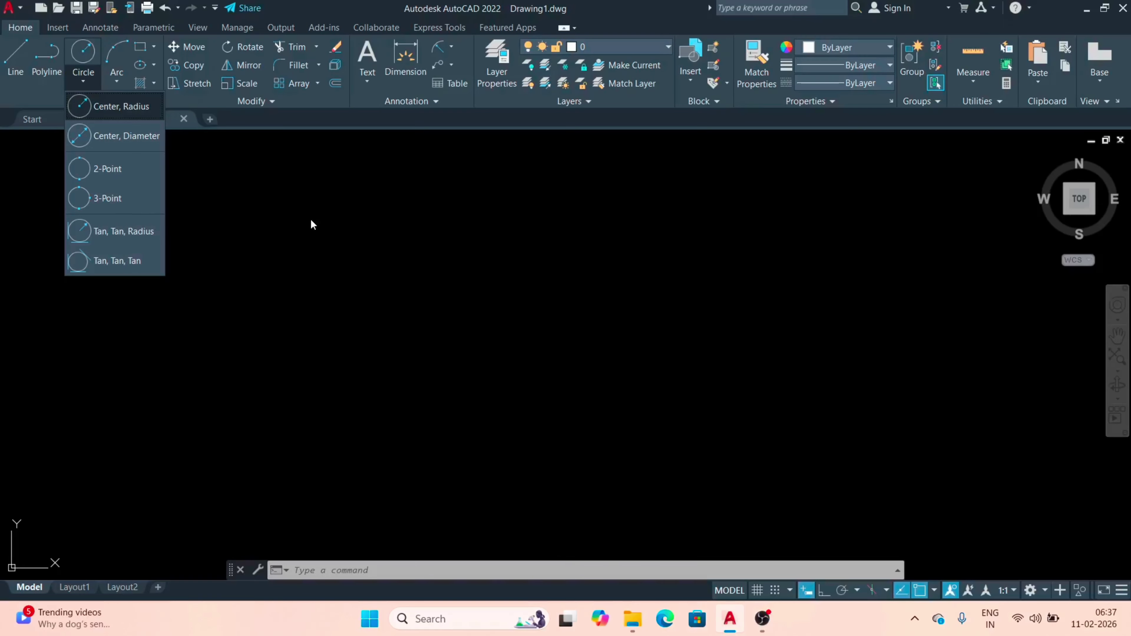
left_click(121, 134)
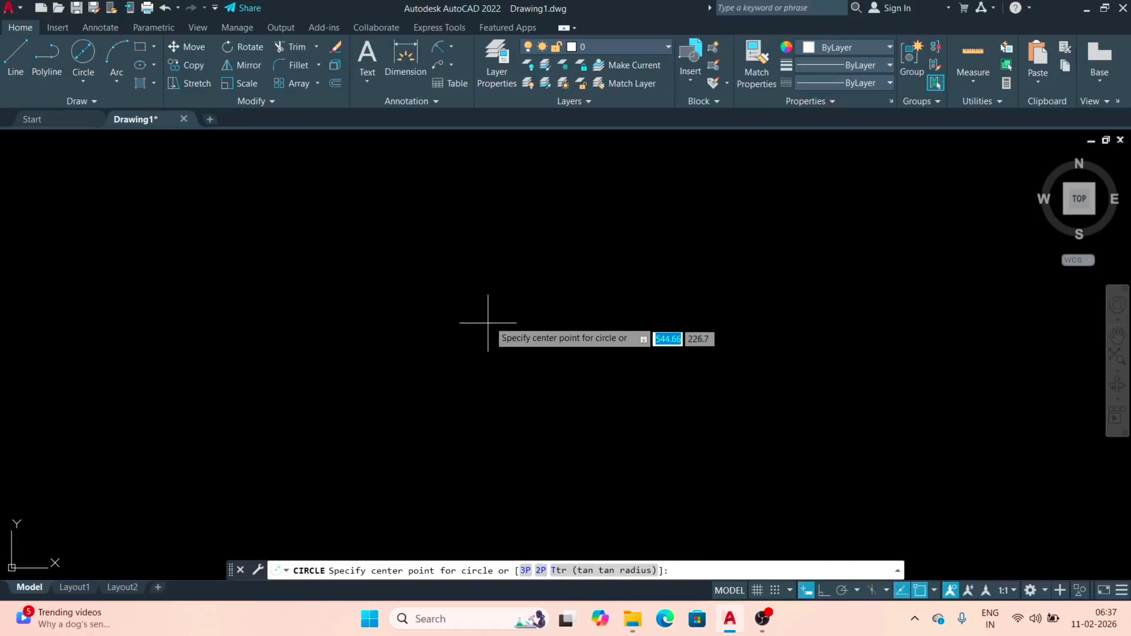
left_click(521, 336)
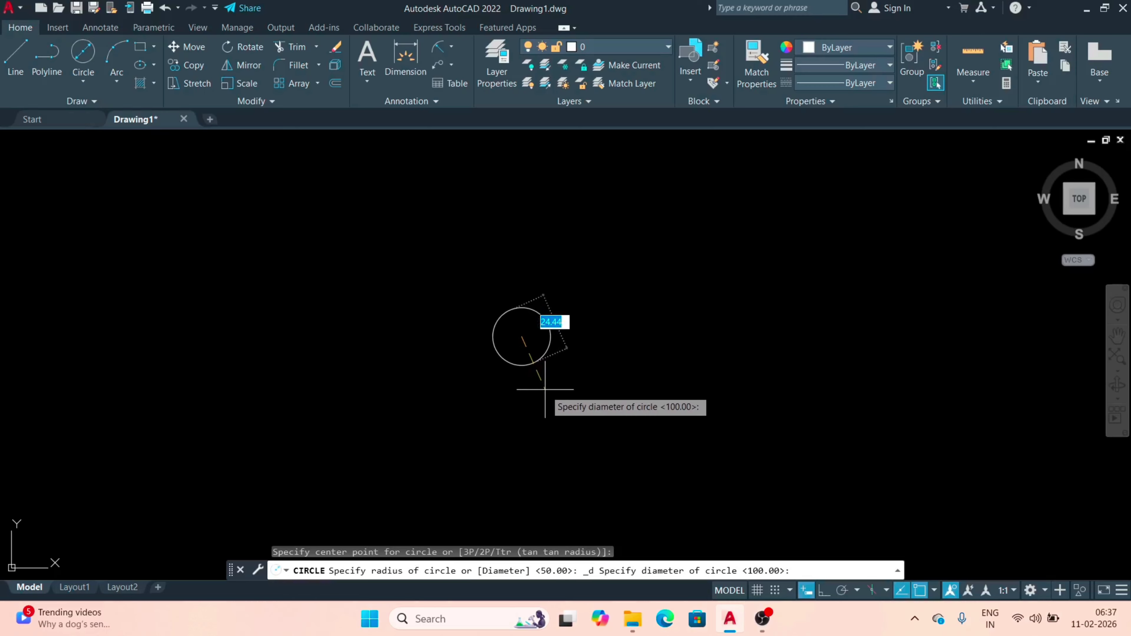
type("50")
key("Return")
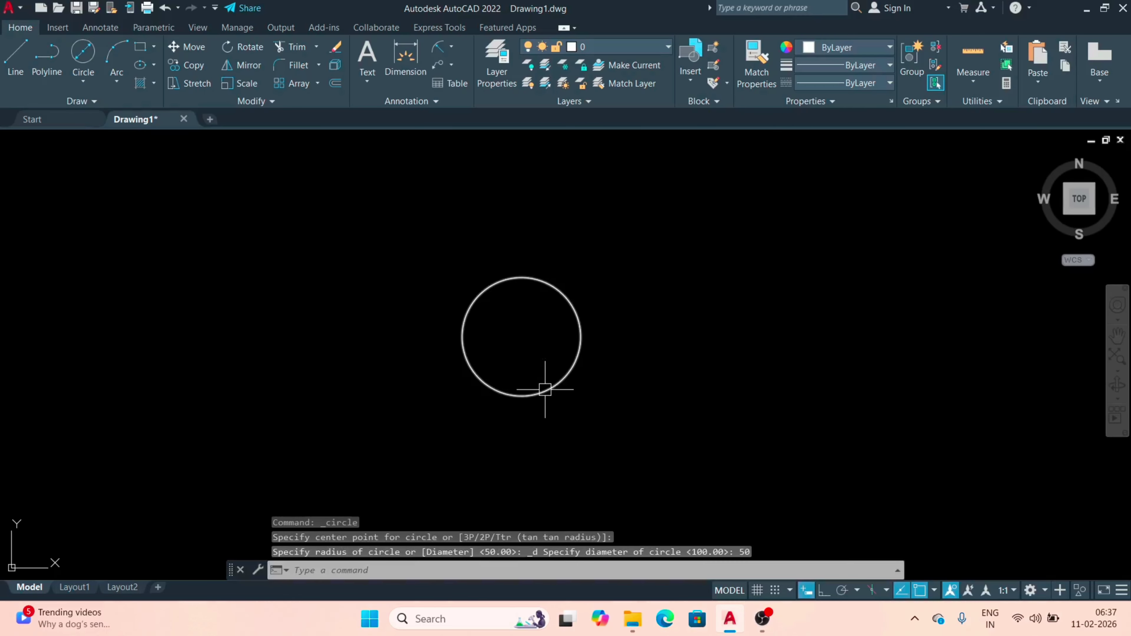
left_click(450, 49)
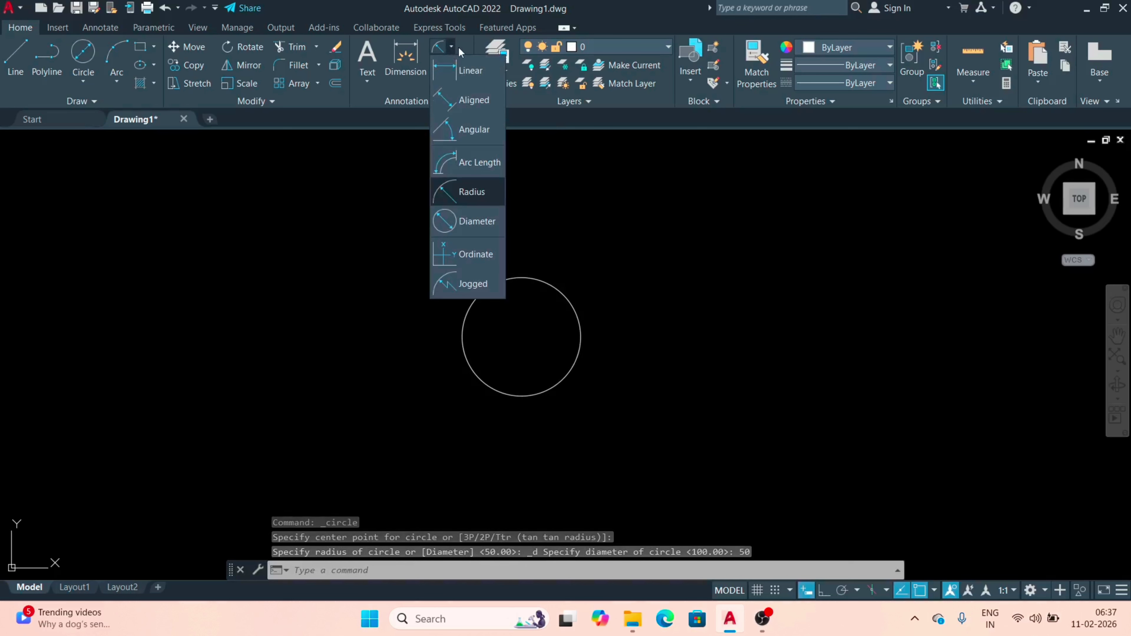
left_click(479, 222)
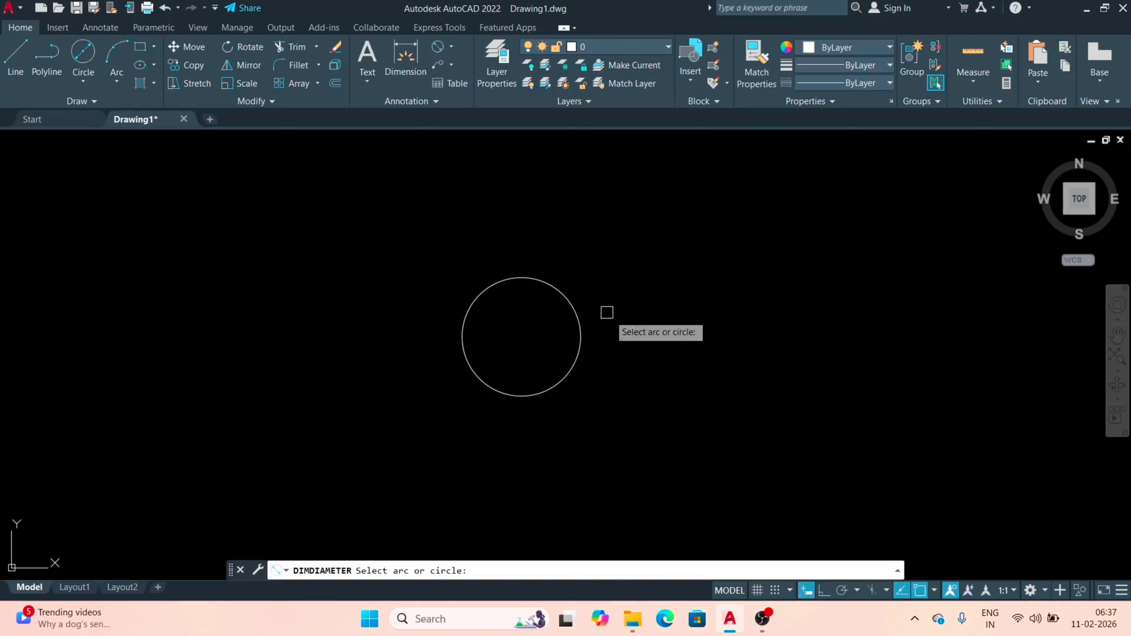
left_click(578, 323)
left_click(583, 312)
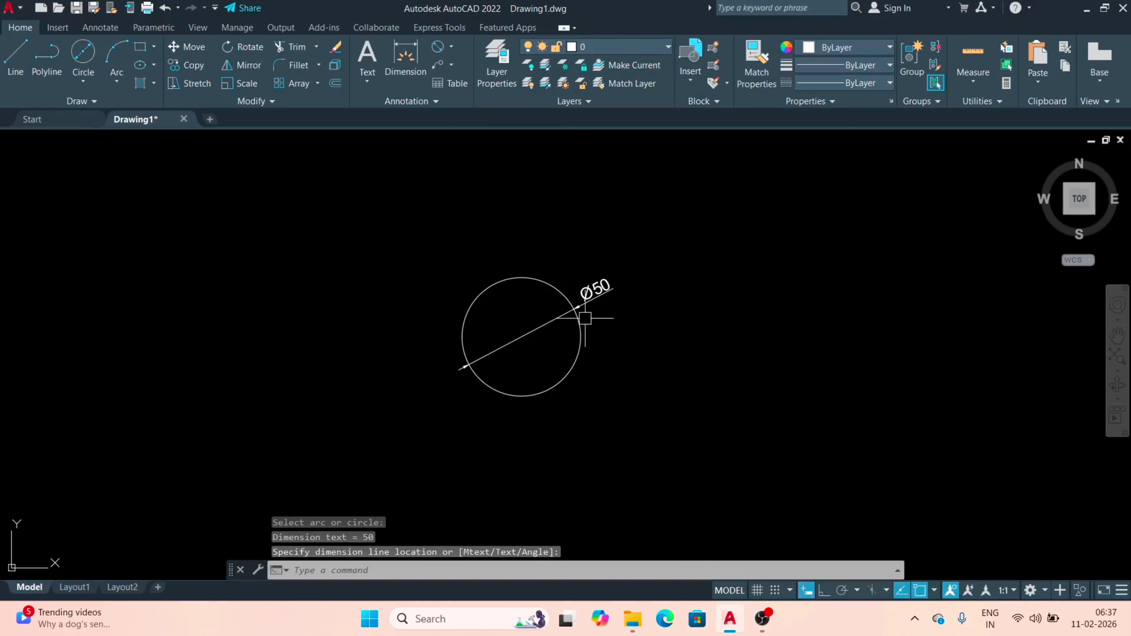
Step: Draw a circle of diameter 70 to the right of the 50-diameter circle using Center, Diameter, and add its diameter dimension
scroll(604, 308, "up", 2)
scroll(361, 201, "down", 2)
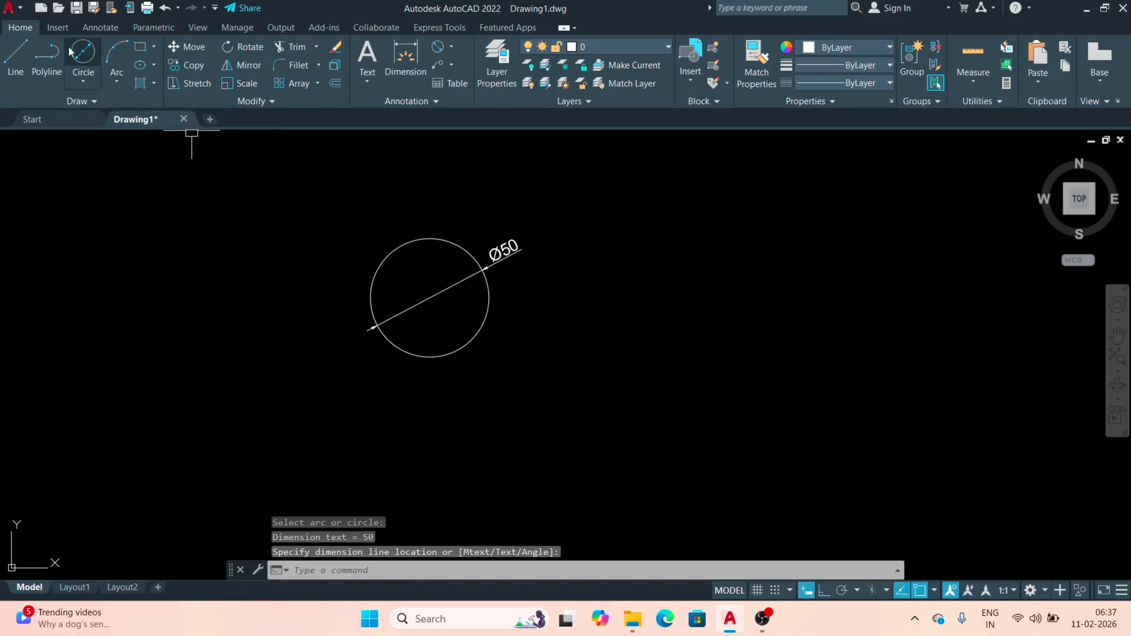
left_click(82, 53)
left_click(693, 294)
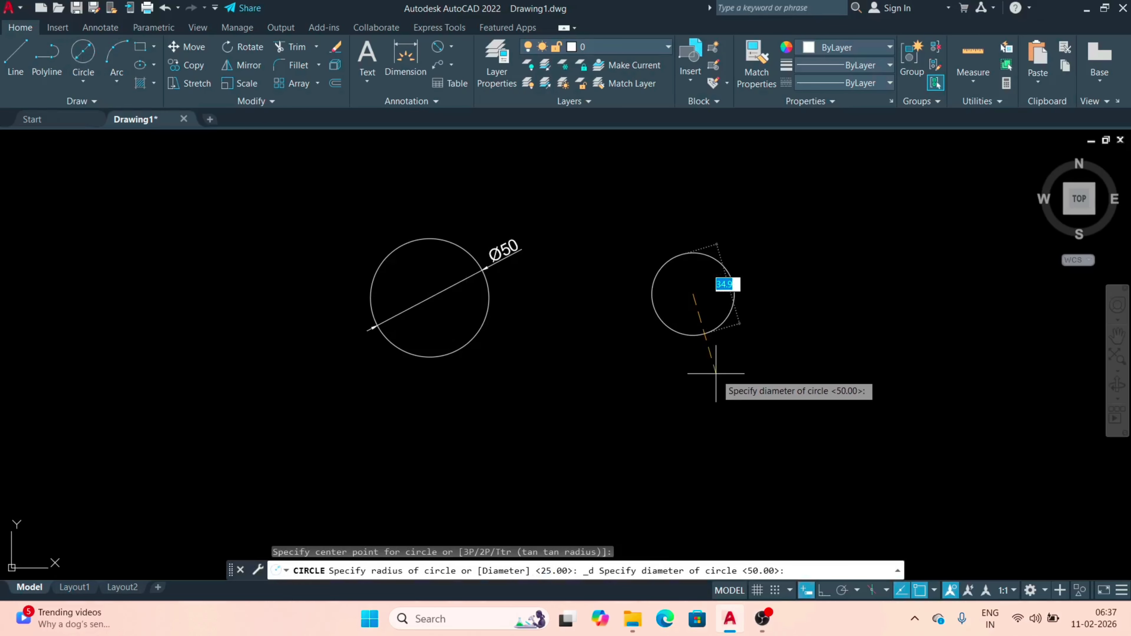
type("70")
key("Return")
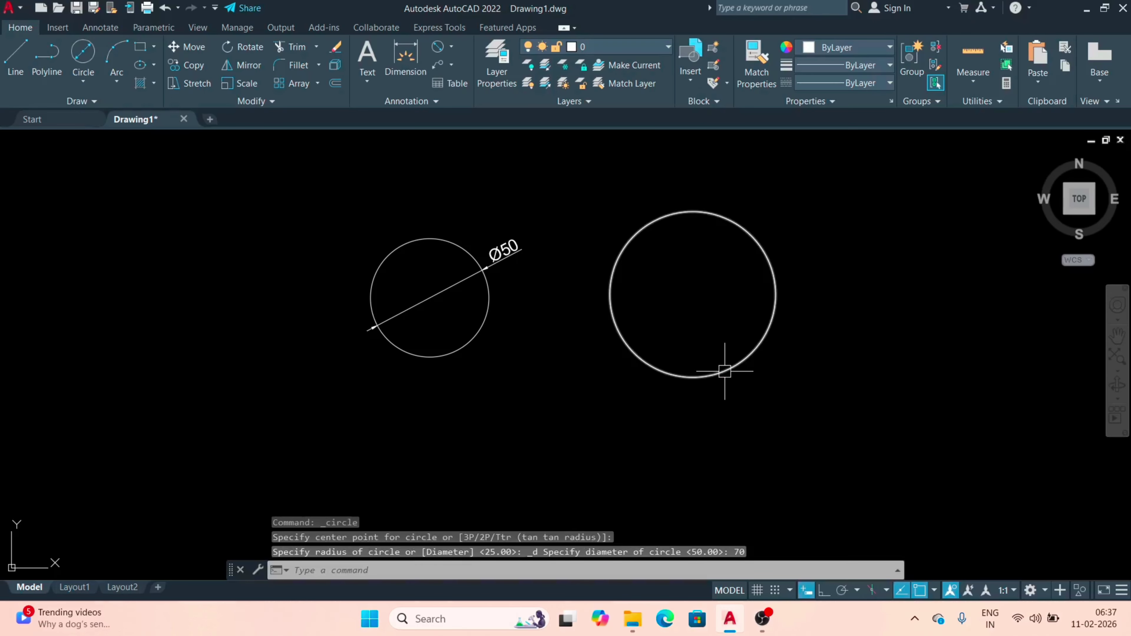
left_click(439, 52)
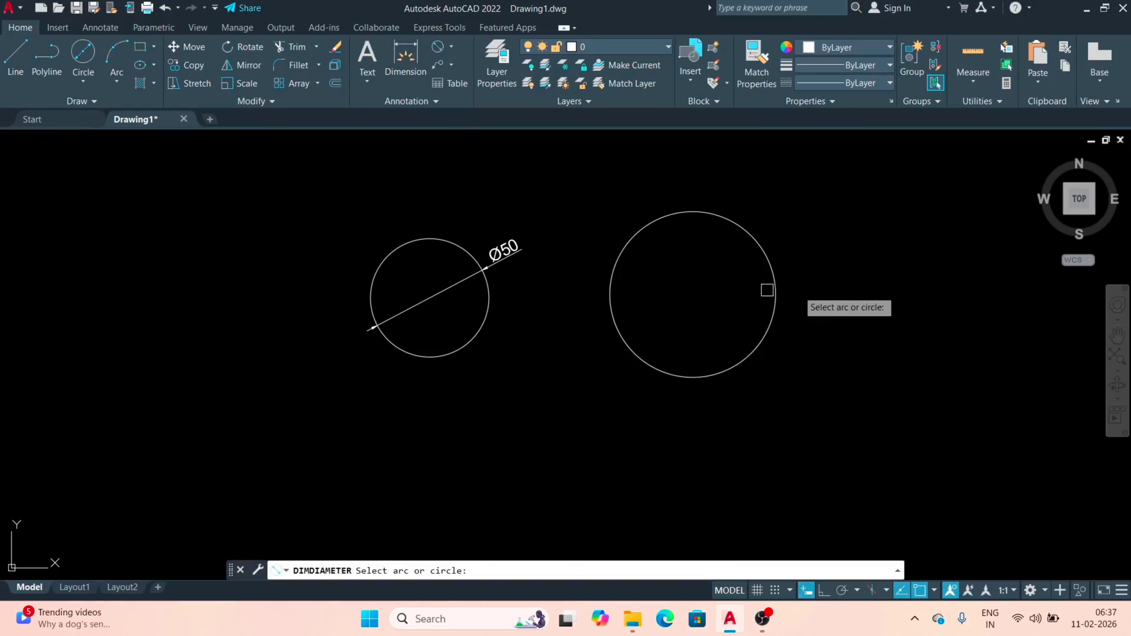
left_click(762, 246)
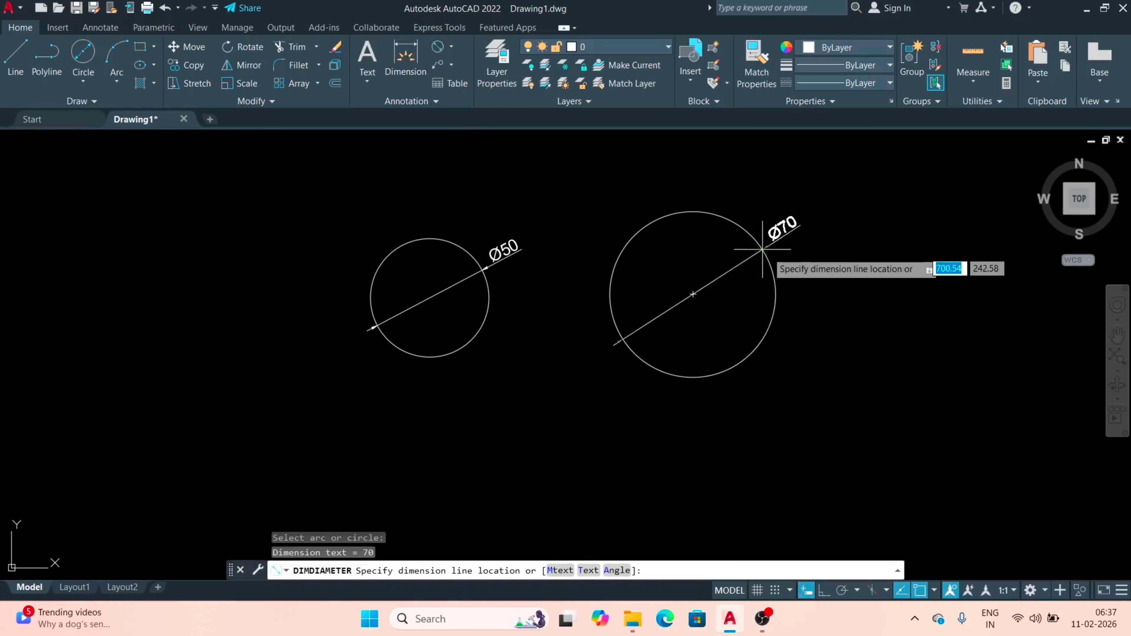
left_click(791, 234)
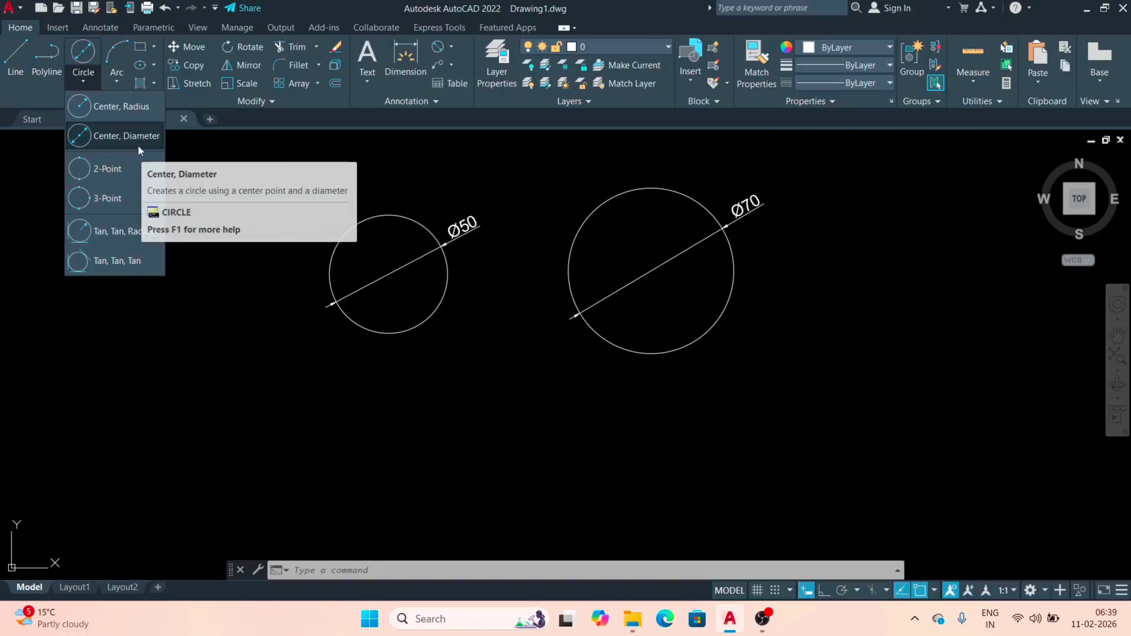
Step: Below the two diameter circles, draw a circle with Center, Radius using the Diameter option at 40, and add its diameter dimension
left_click(112, 108)
scroll(538, 387, "down", 4)
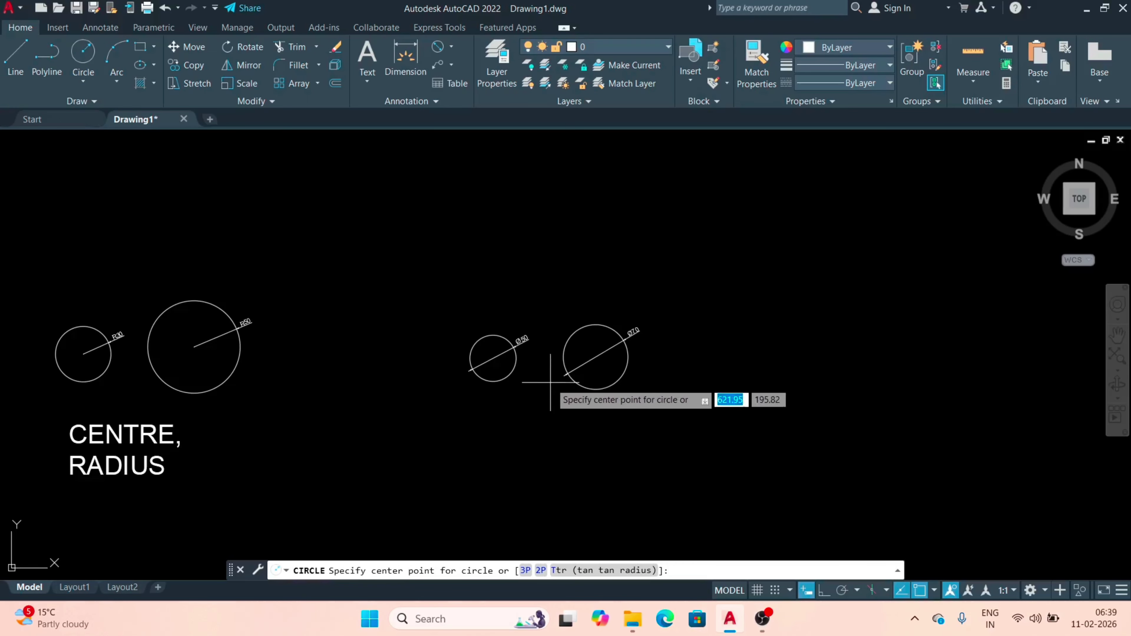
scroll(545, 441, "up", 4)
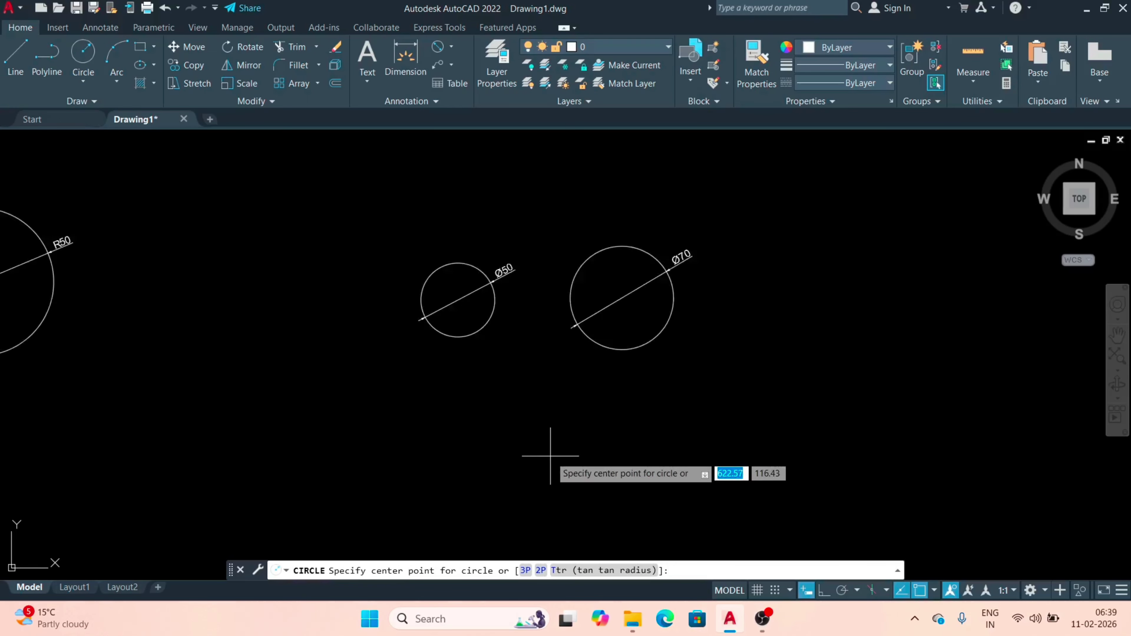
left_click(517, 420)
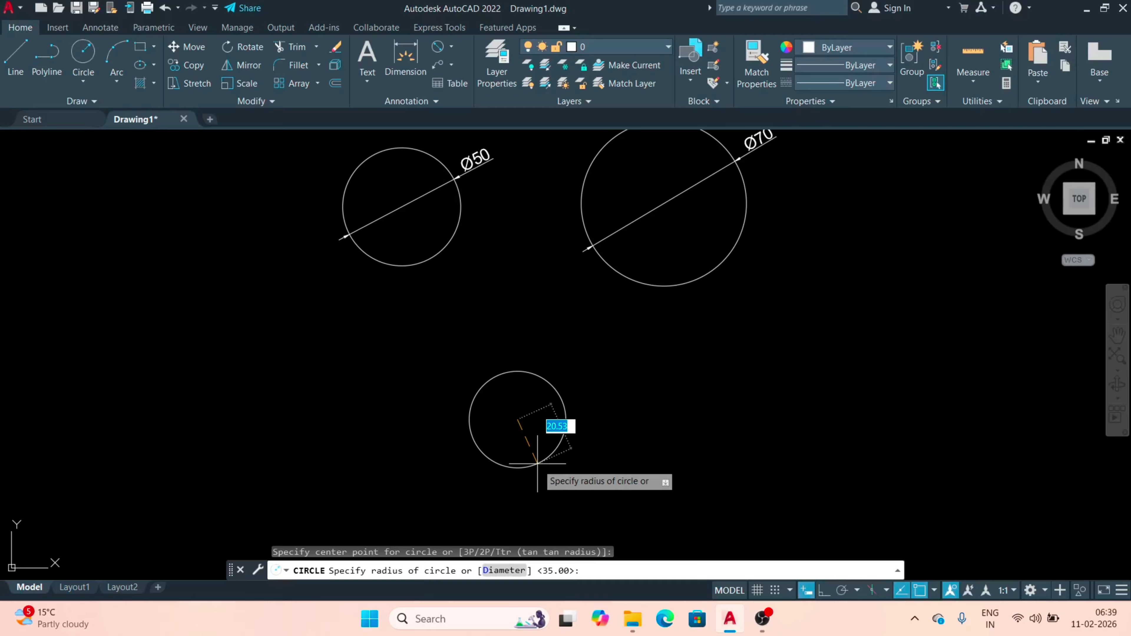
type("D")
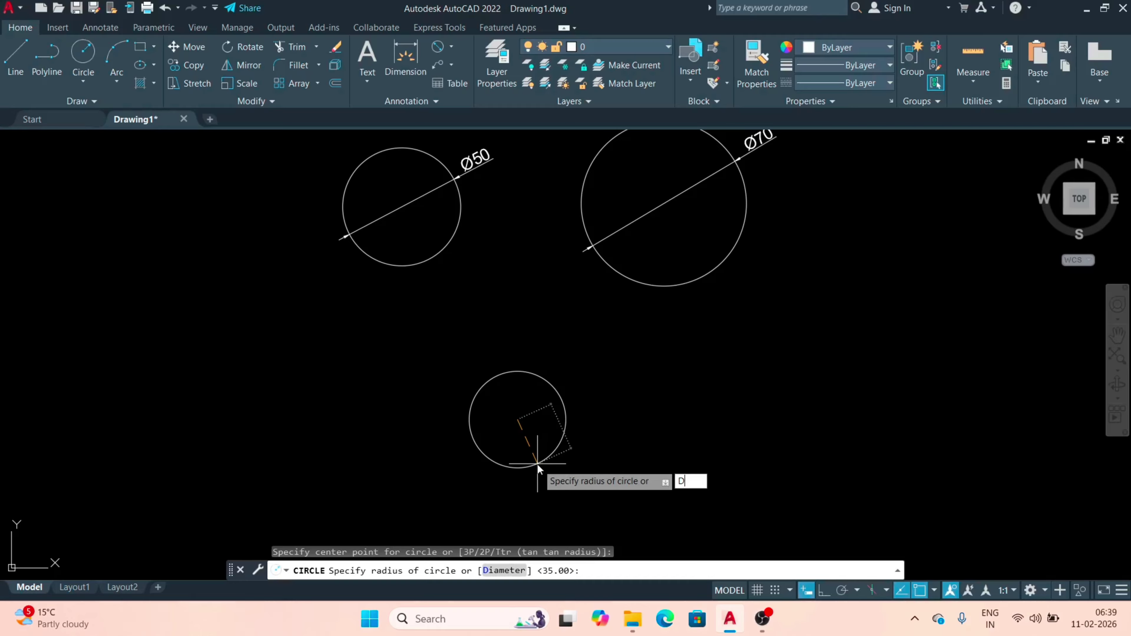
key("Return")
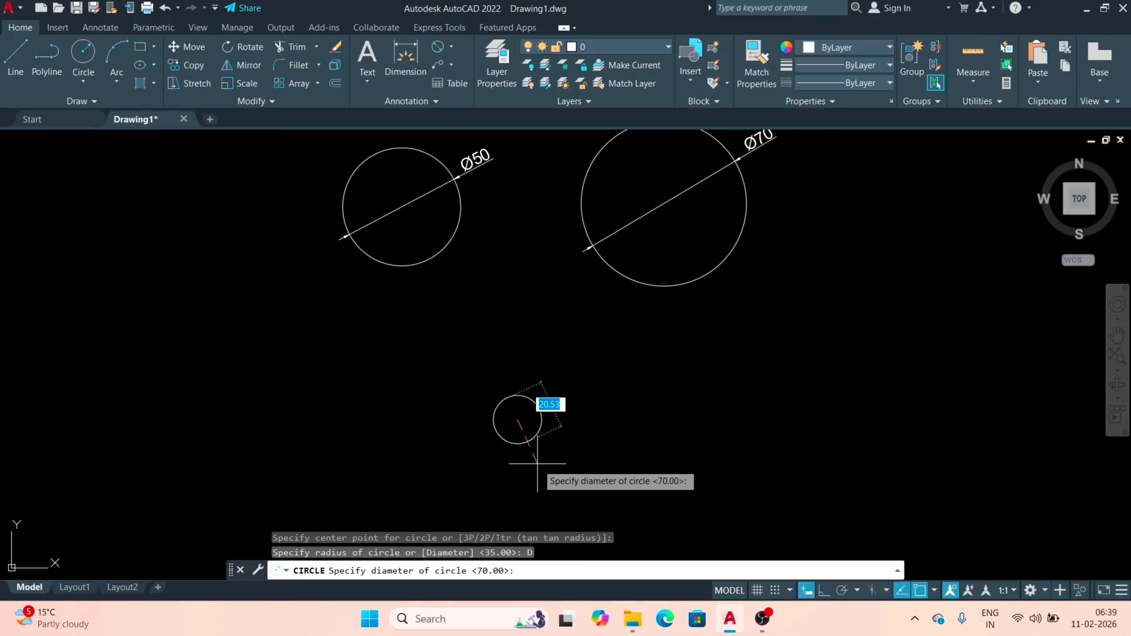
key("Return")
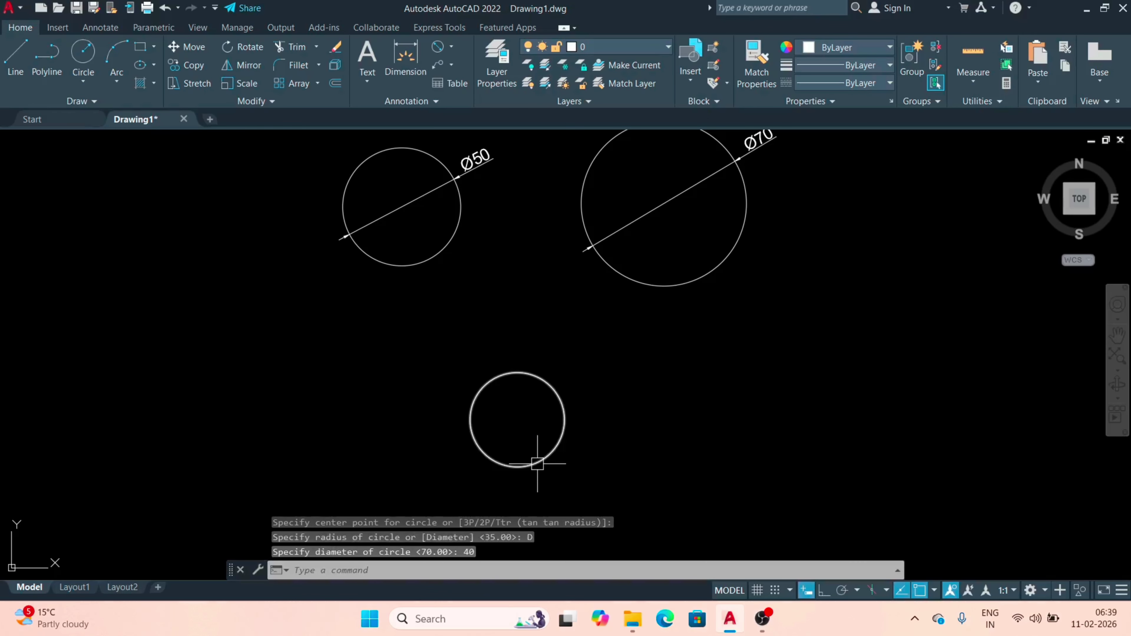
left_click(439, 46)
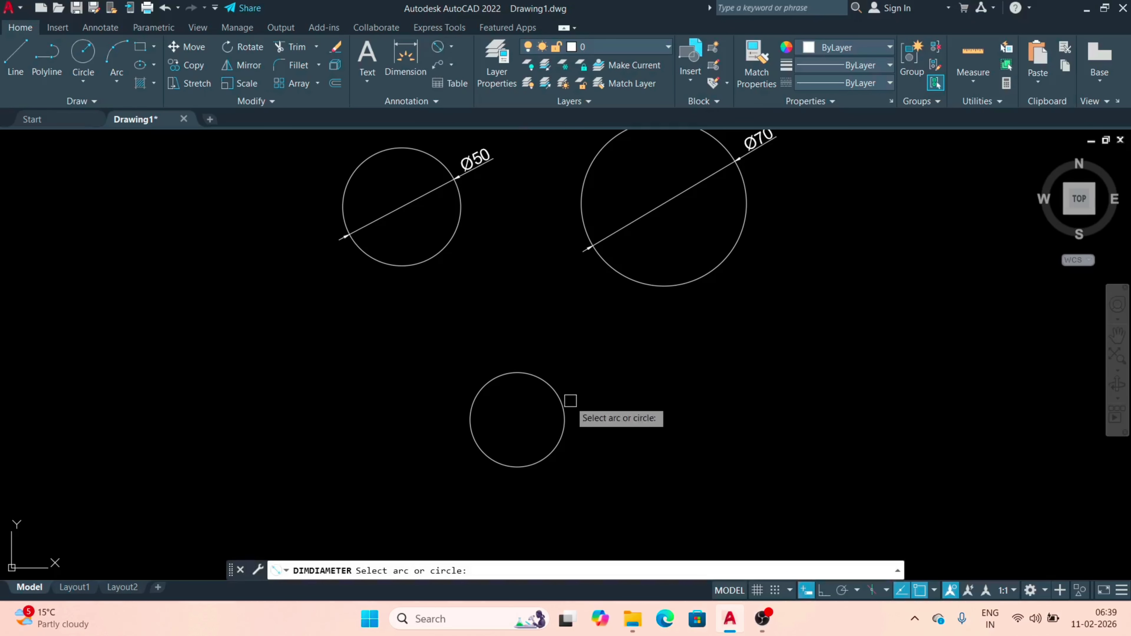
left_click(561, 400)
left_click(561, 400)
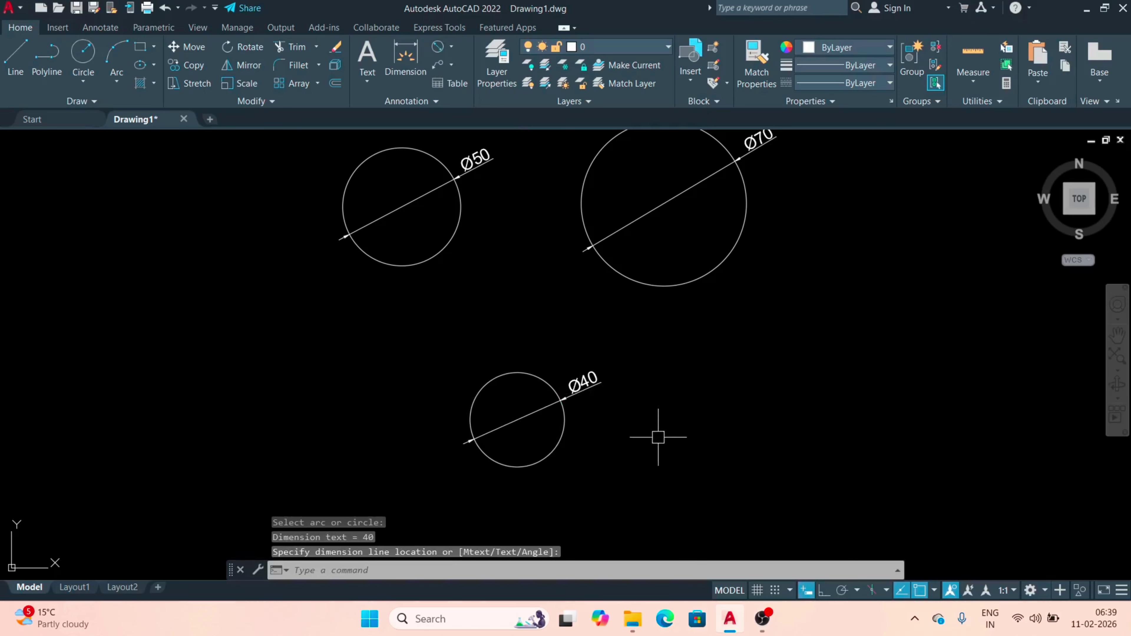
Step: Draw a circle to the right of the 40-diameter circle with Center, Radius, using the Diameter option at 25
left_click(83, 82)
left_click(116, 106)
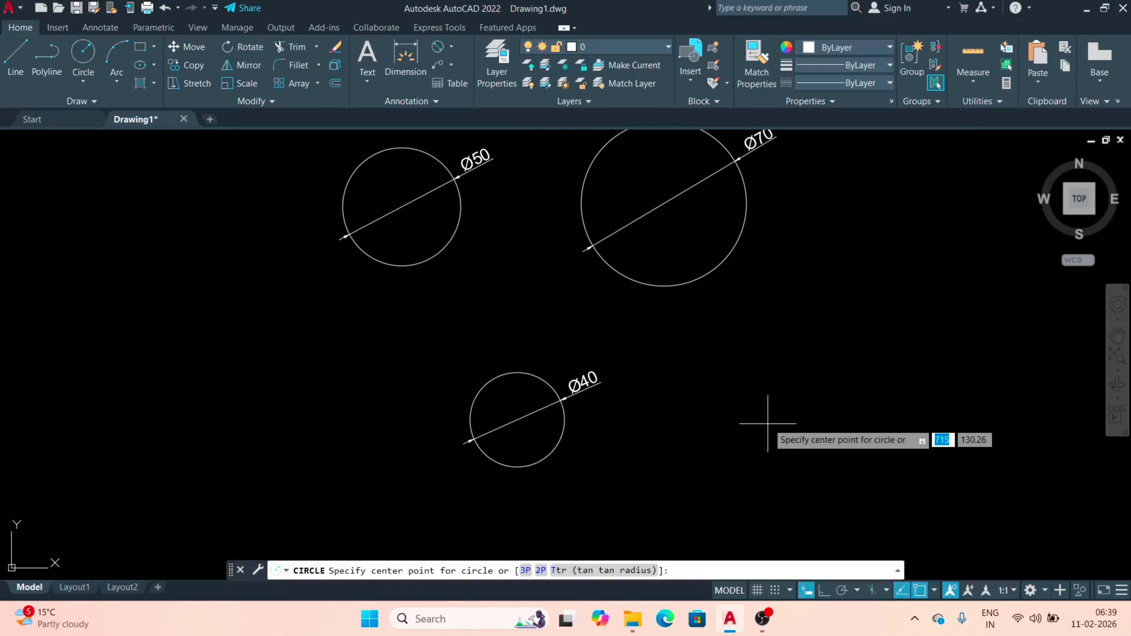
left_click(761, 396)
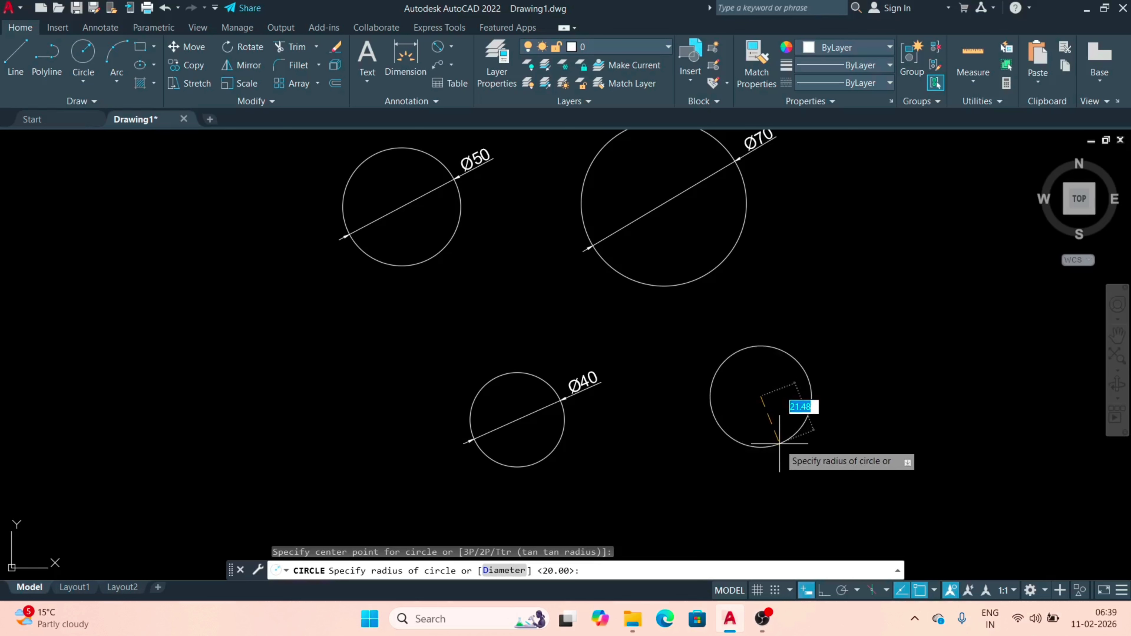
type("D")
key("Return")
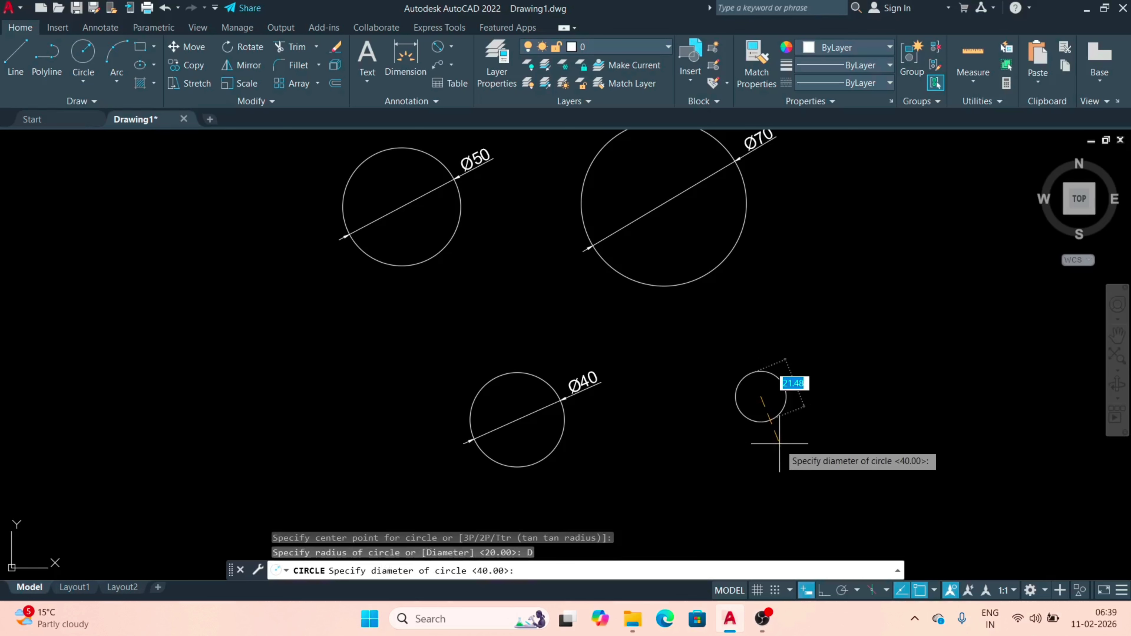
type("25")
key("Return")
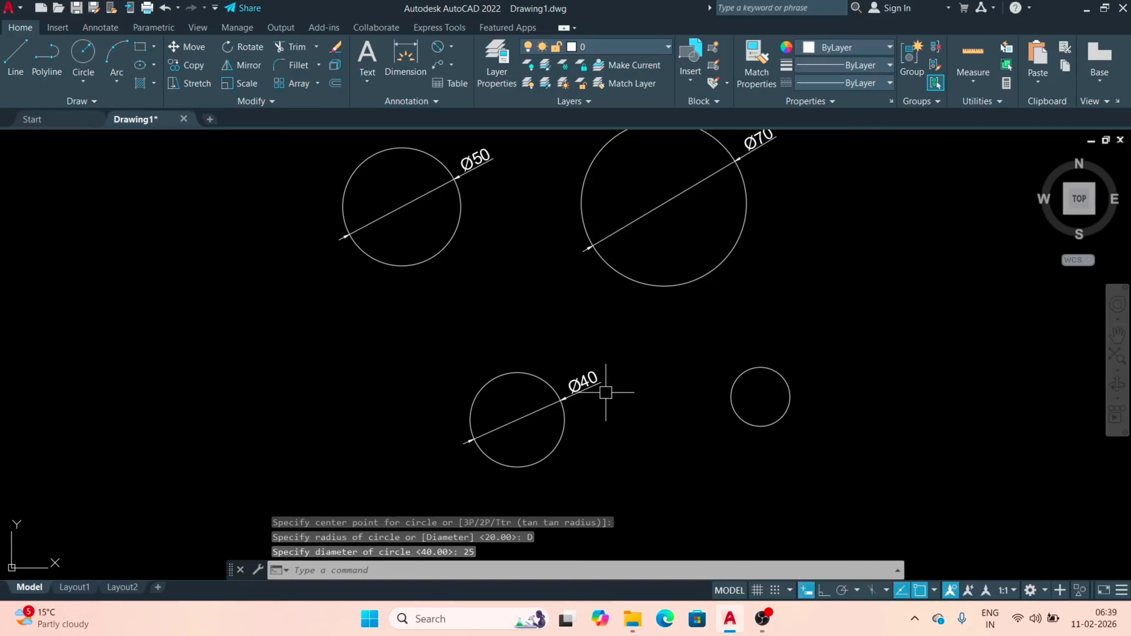
left_click(83, 73)
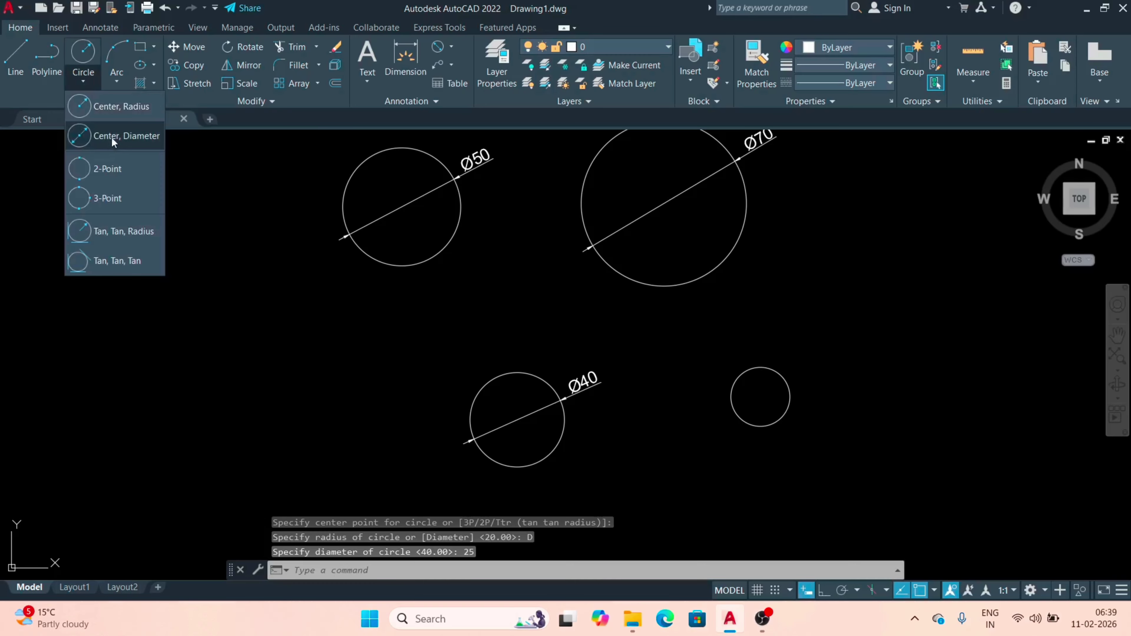
scroll(576, 366, "down", 2)
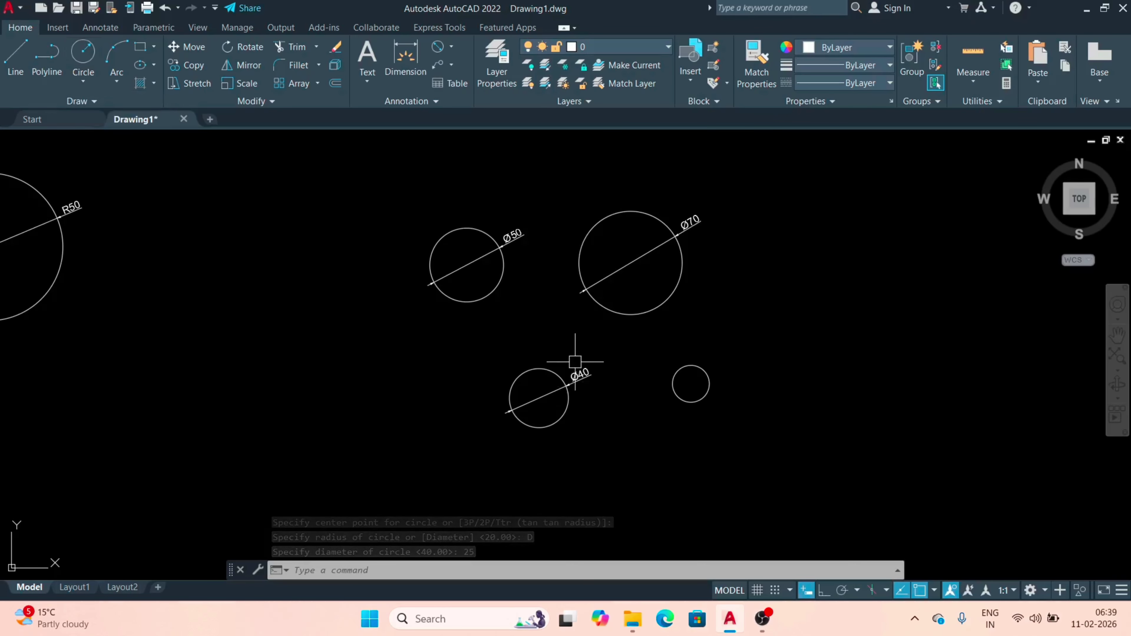
Step: Draw a vertical line 100 units long downward in the empty drawing area
left_click(81, 78)
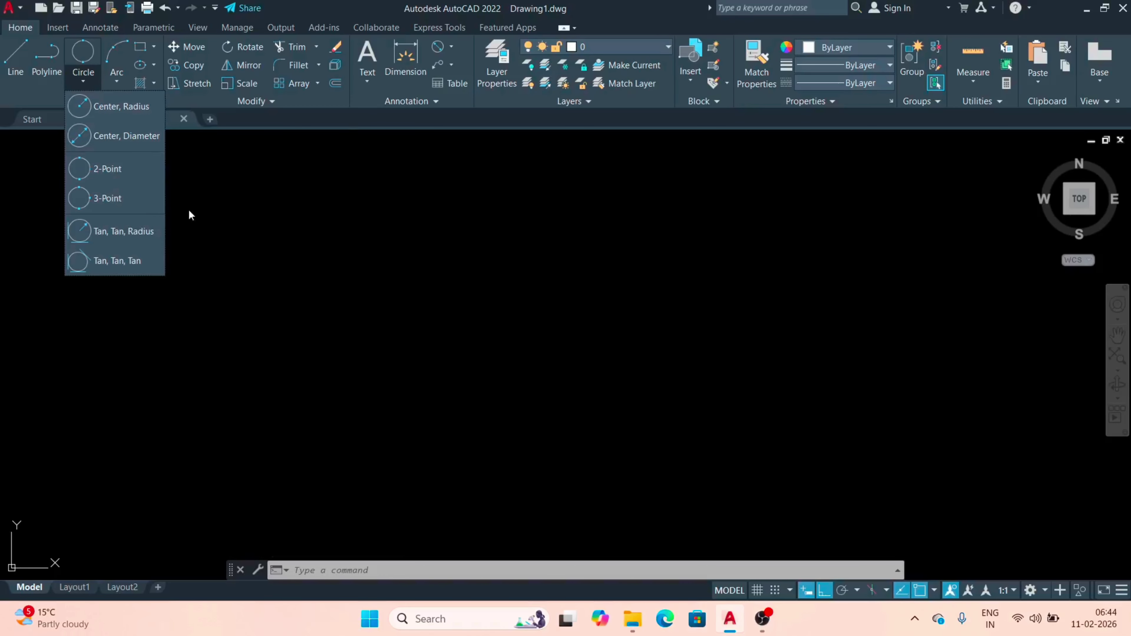
left_click(13, 59)
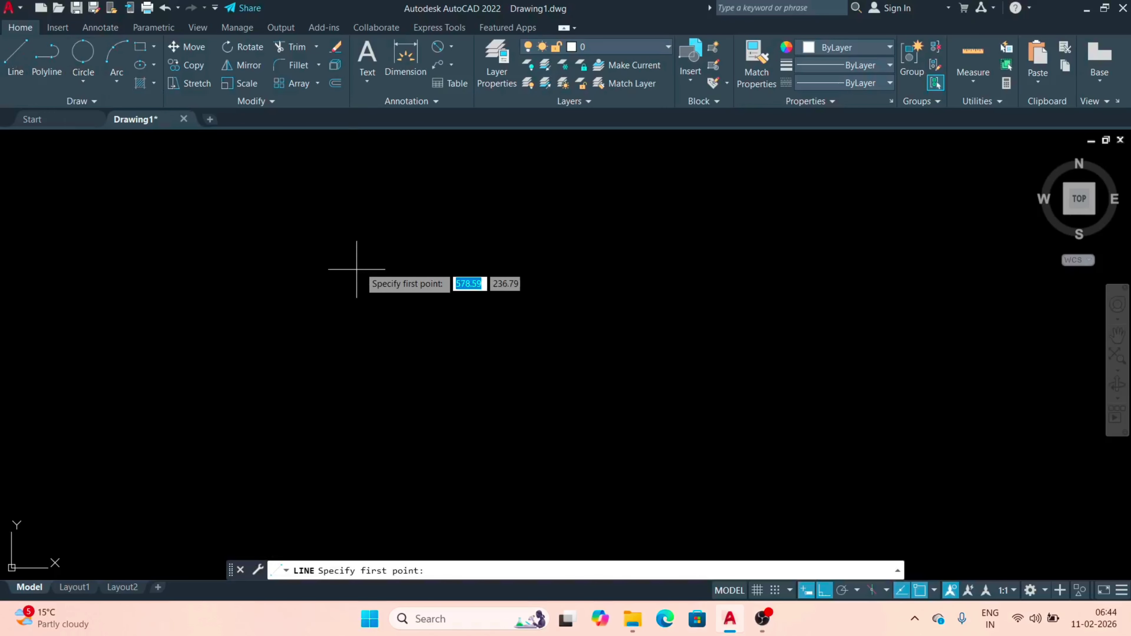
left_click(380, 259)
type("100")
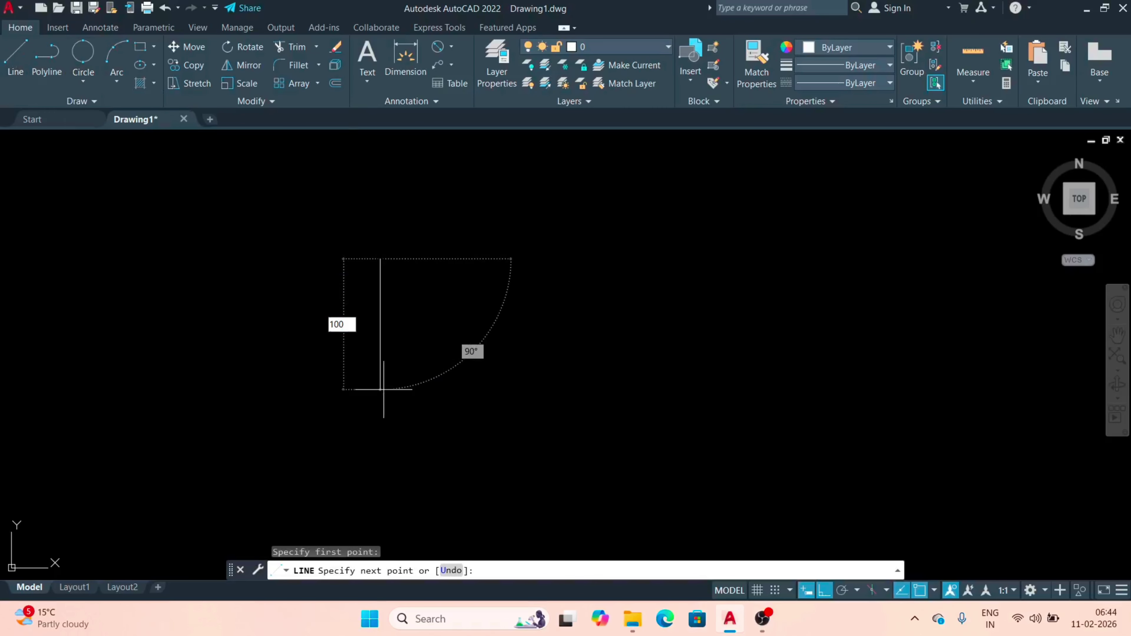
key("Return")
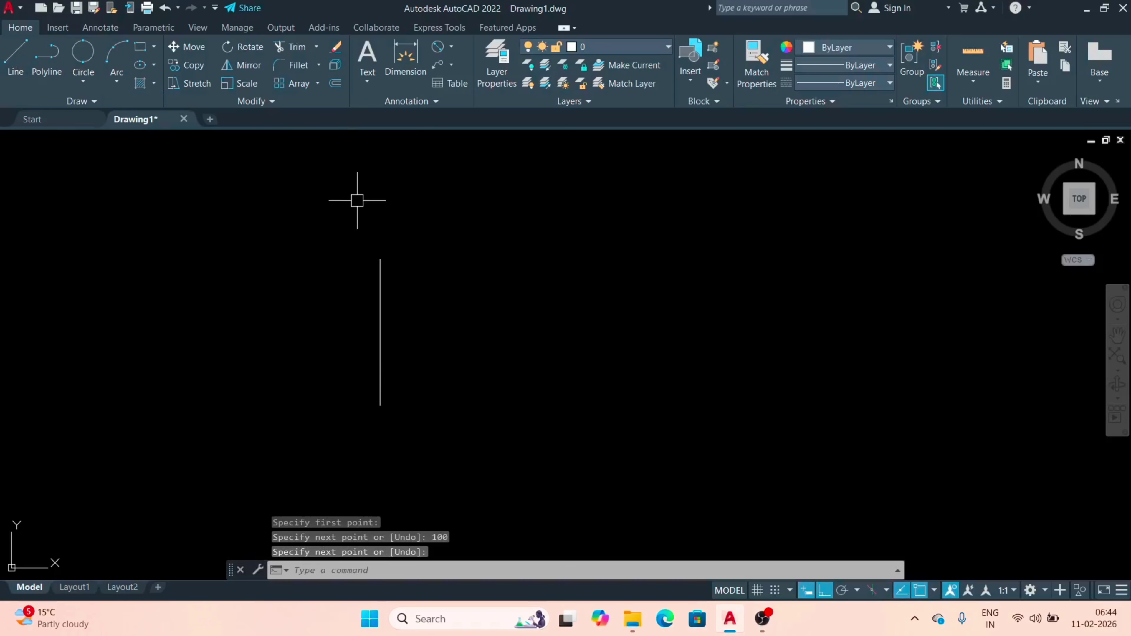
Step: Offset the vertical line 40 units to its right
left_click(335, 83)
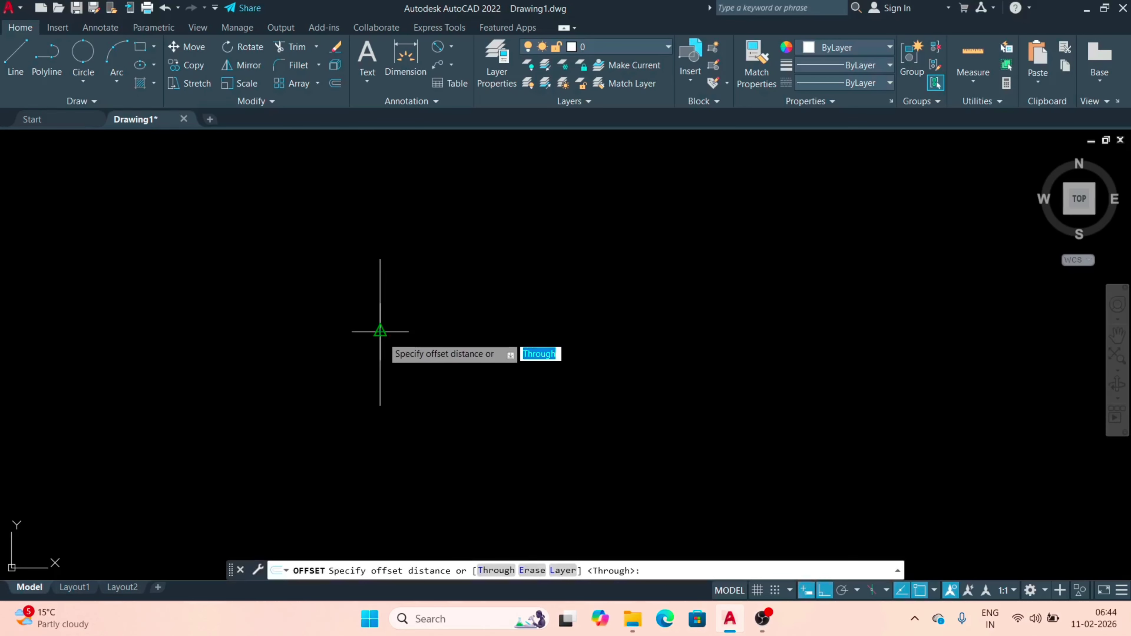
type("40")
key("Return")
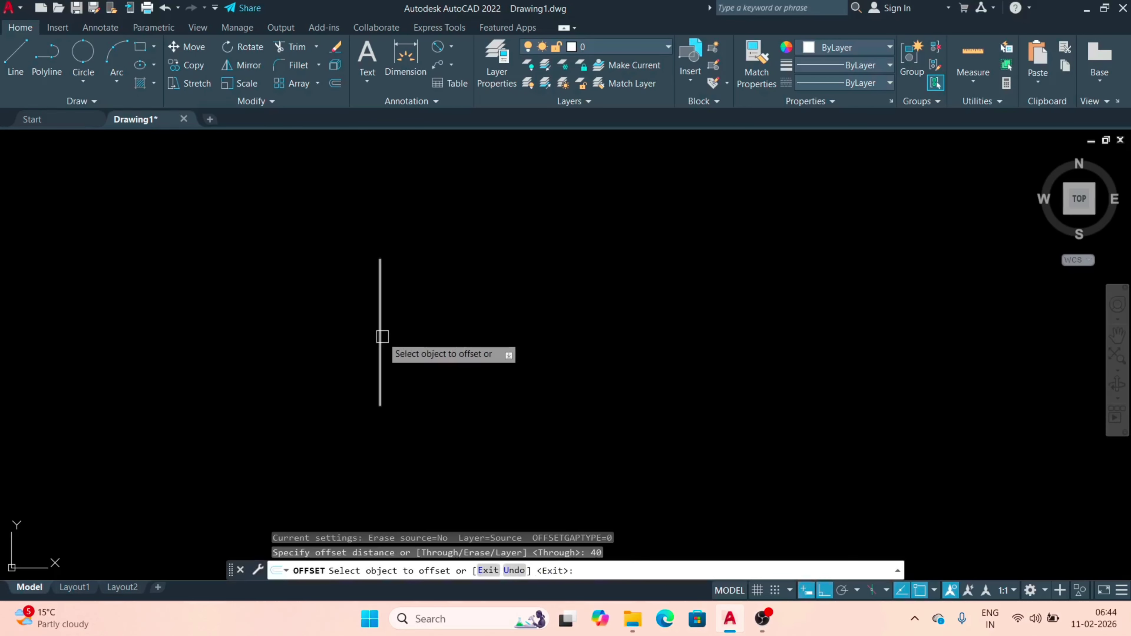
left_click(381, 337)
left_click(434, 357)
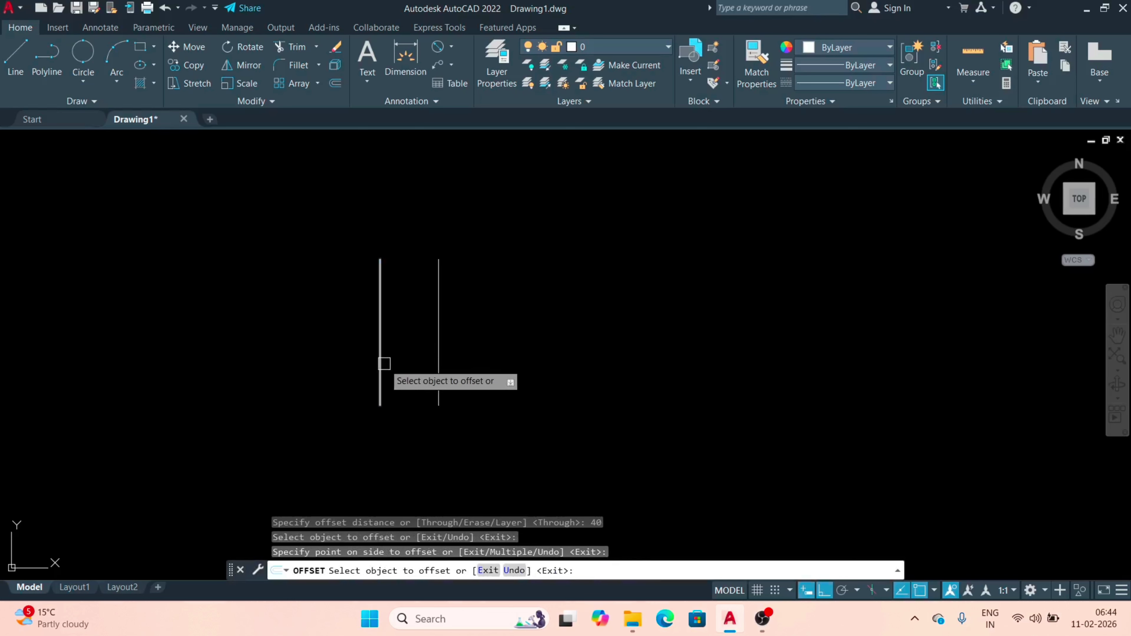
key("Return")
Step: Draw a 2-Point circle spanning the upper endpoints of the two vertical lines
left_click(83, 81)
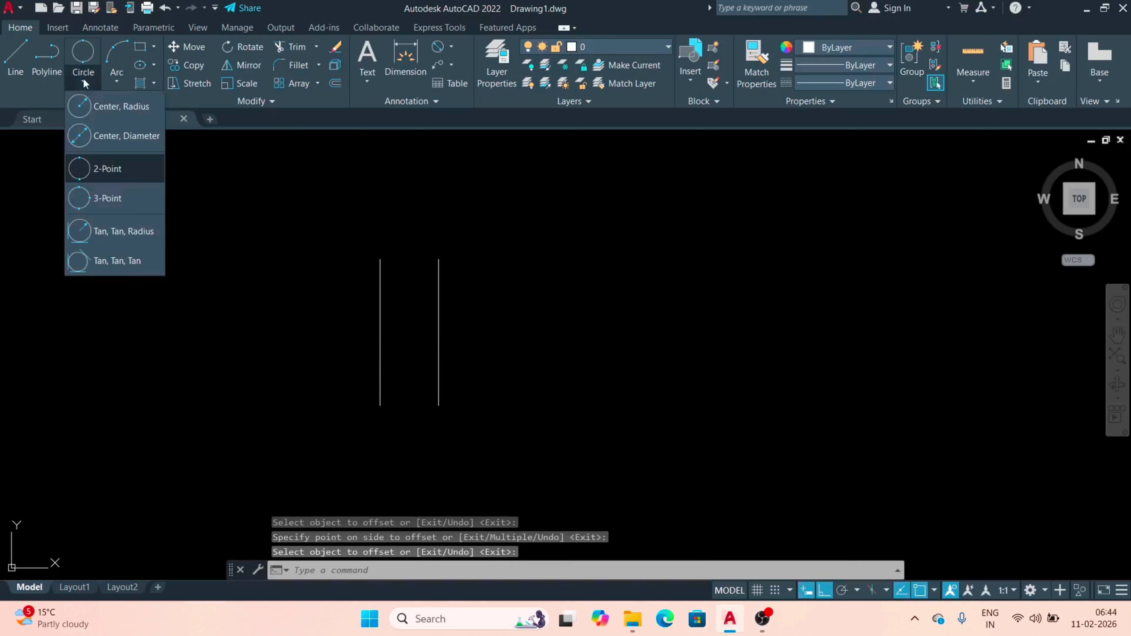
left_click(109, 169)
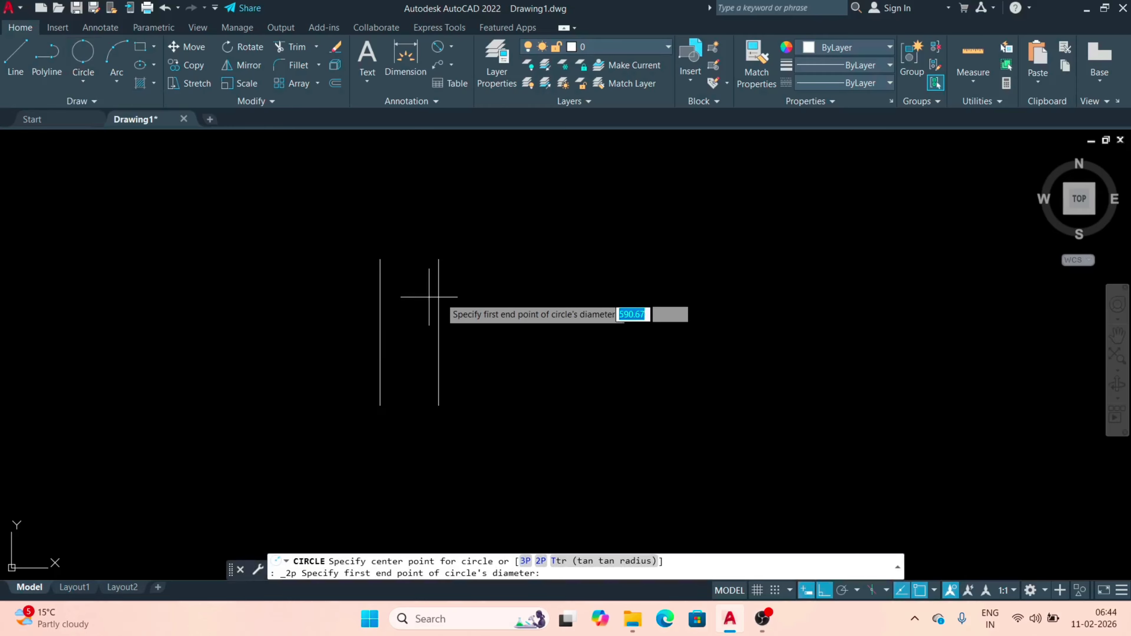
scroll(427, 250, "up", 2)
scroll(427, 247, "up", 2)
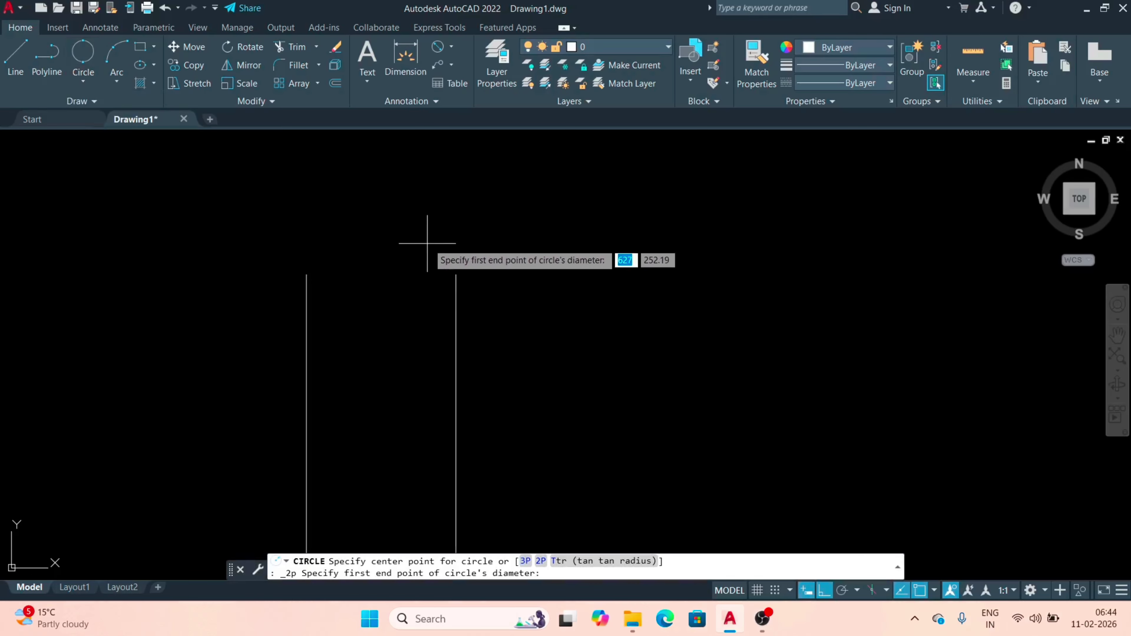
left_click(306, 273)
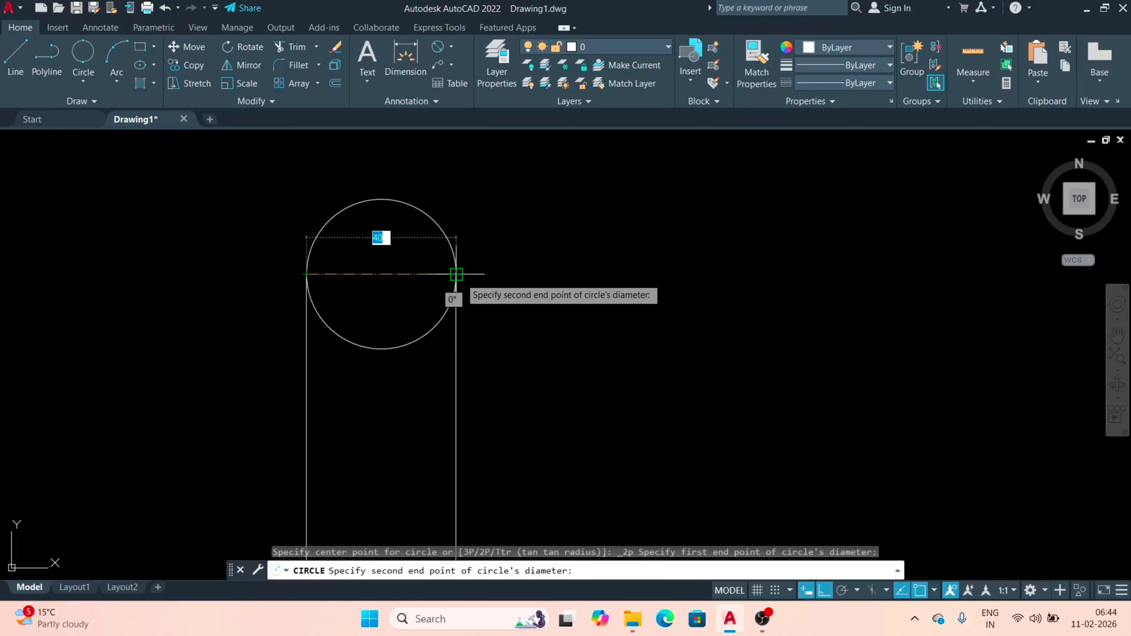
left_click(455, 273)
scroll(381, 246, "down", 3)
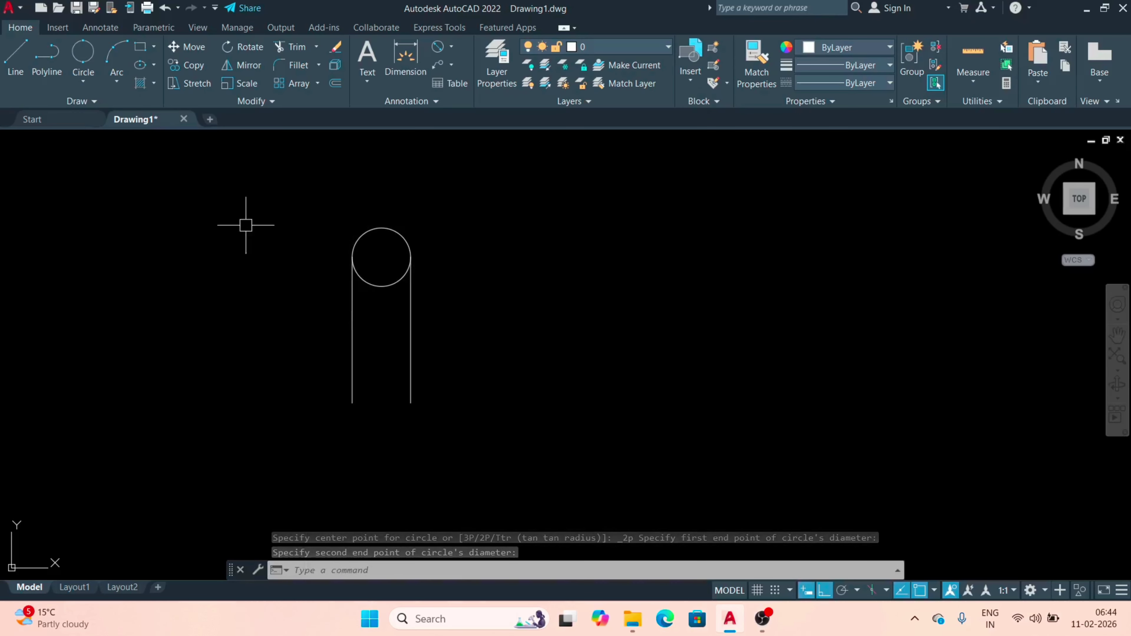
Step: Draw a 2-Point circle spanning the lower endpoints of the two vertical lines
left_click(84, 54)
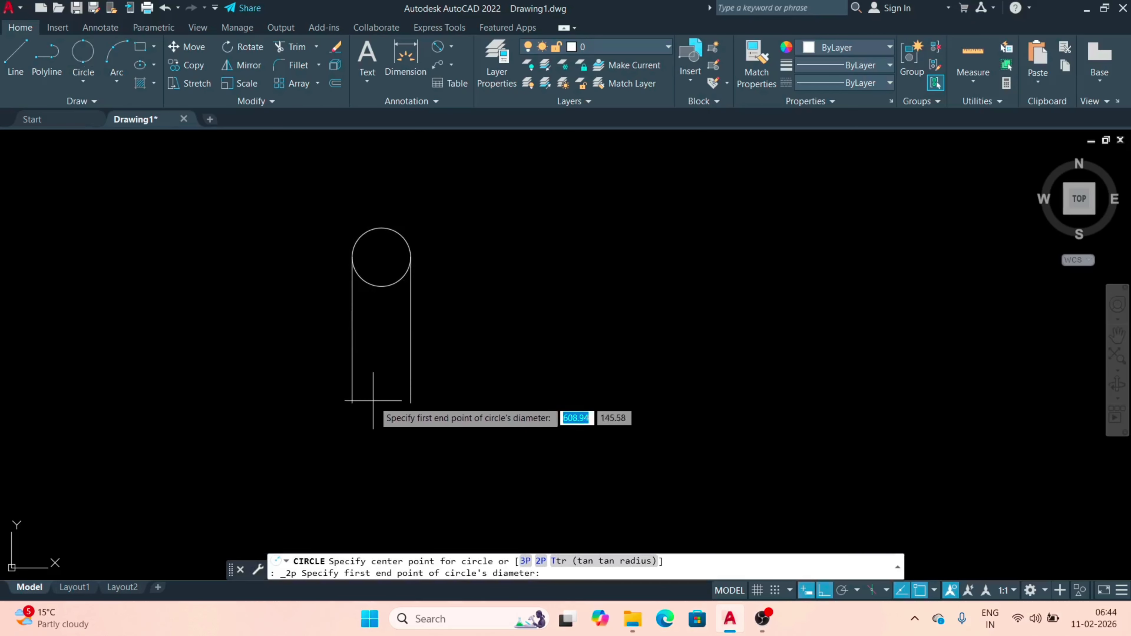
scroll(375, 402, "up", 2)
left_click(431, 403)
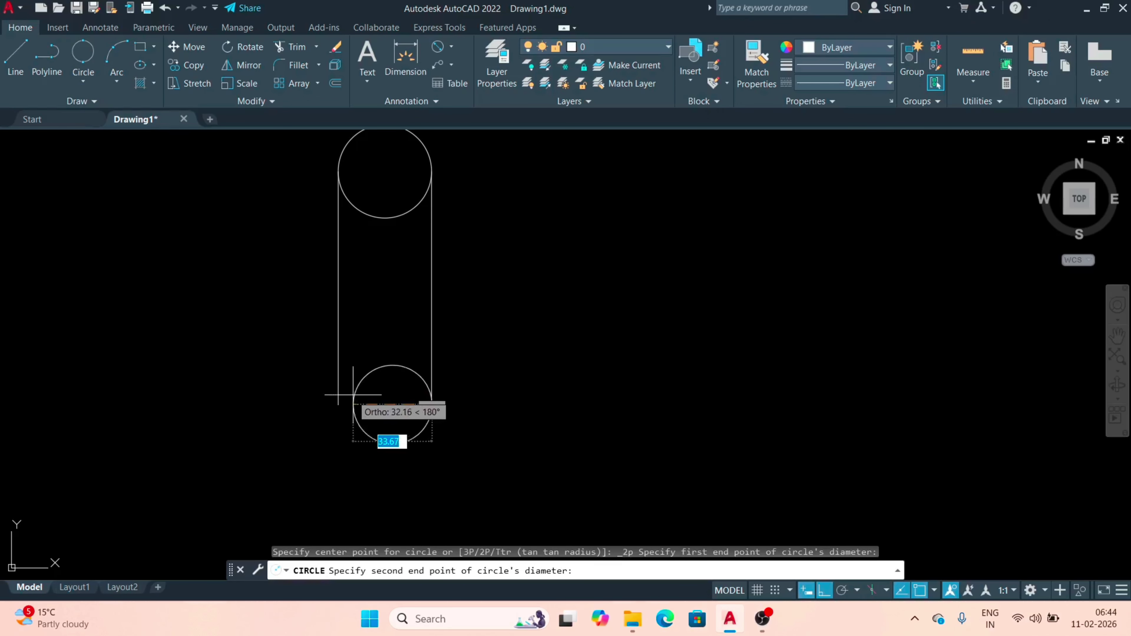
left_click(336, 401)
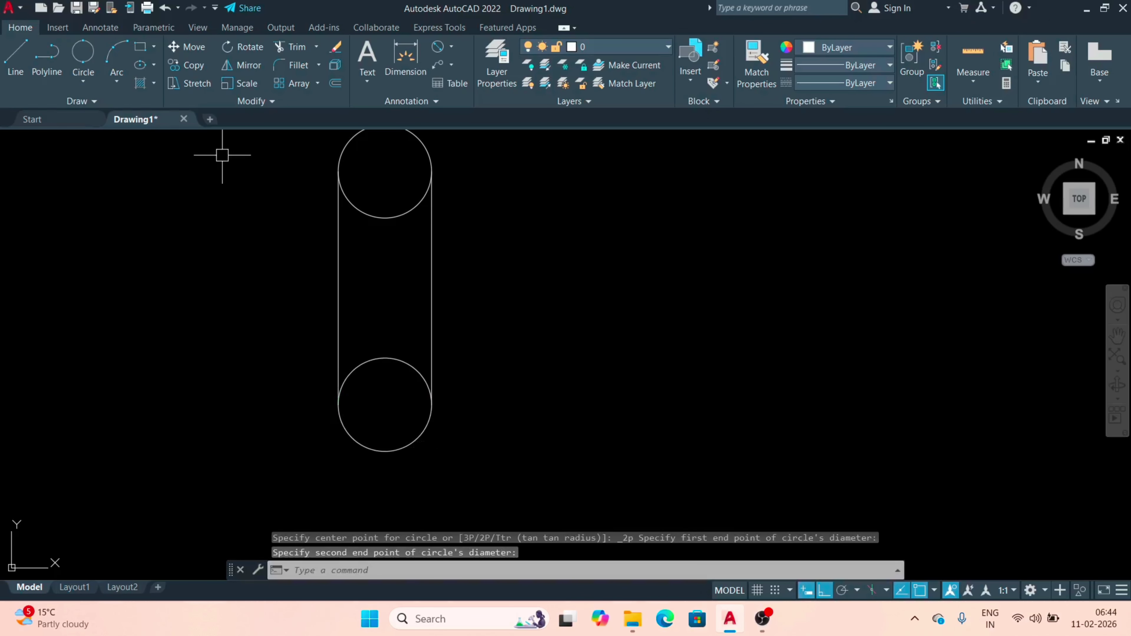
Step: Draw a 2-Point circle between the midpoints of the two vertical lines
left_click(84, 55)
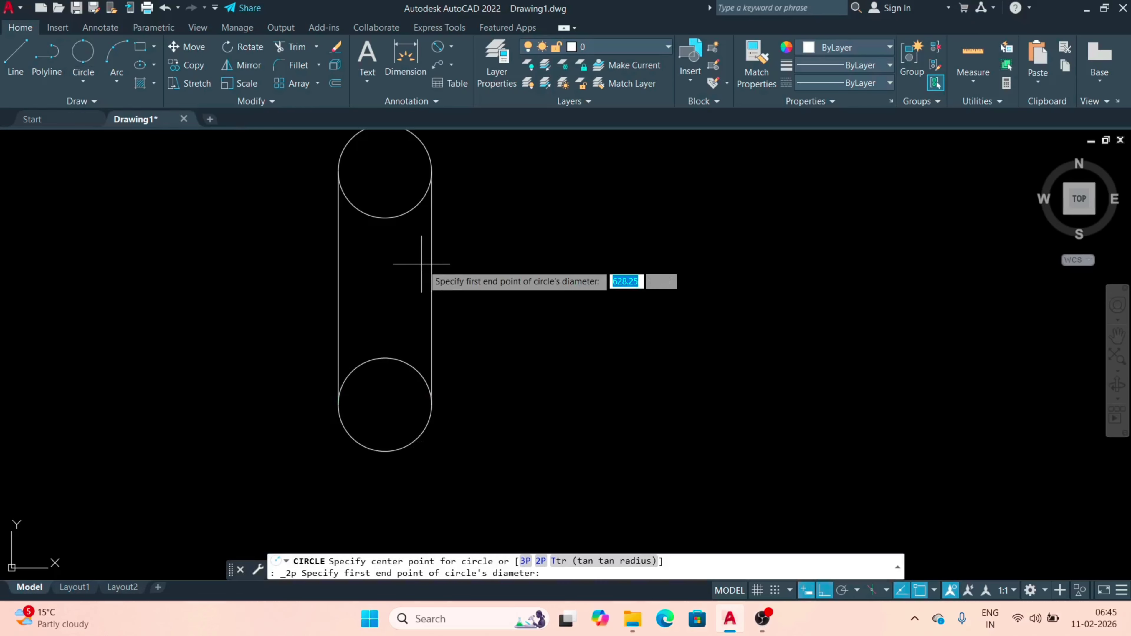
left_click(431, 288)
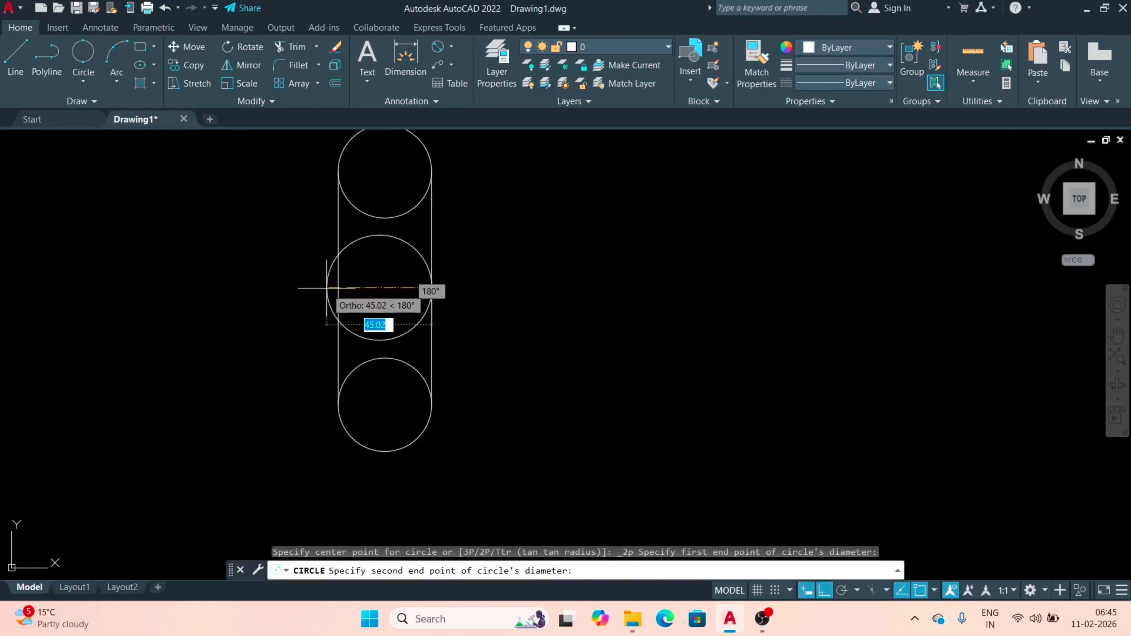
left_click(338, 288)
scroll(339, 344, "down", 4)
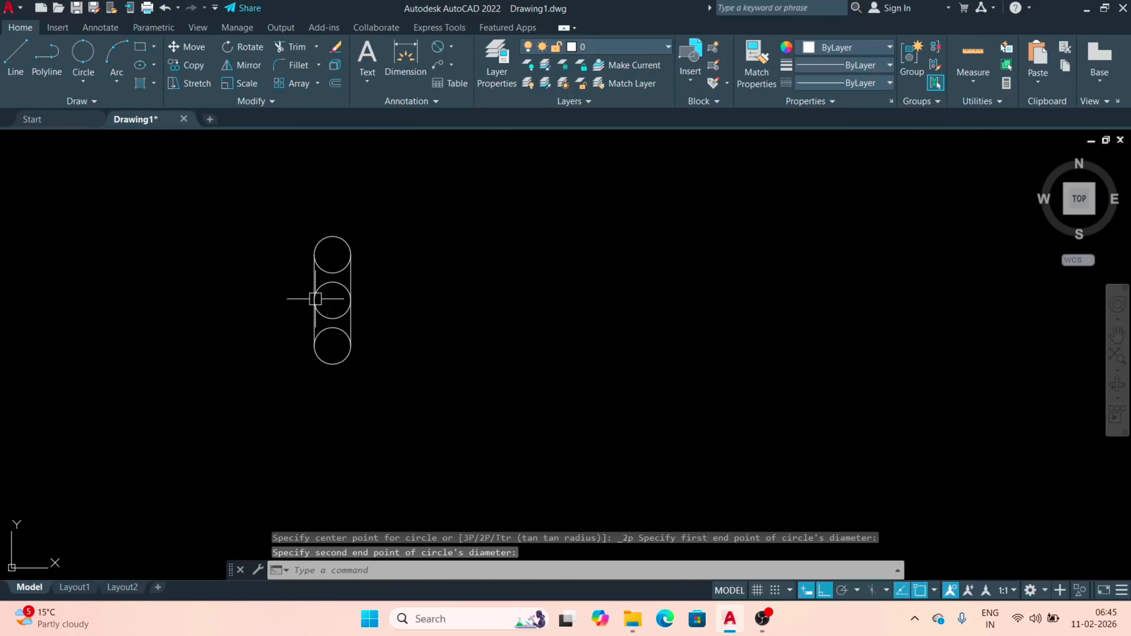
scroll(227, 238, "up", 2)
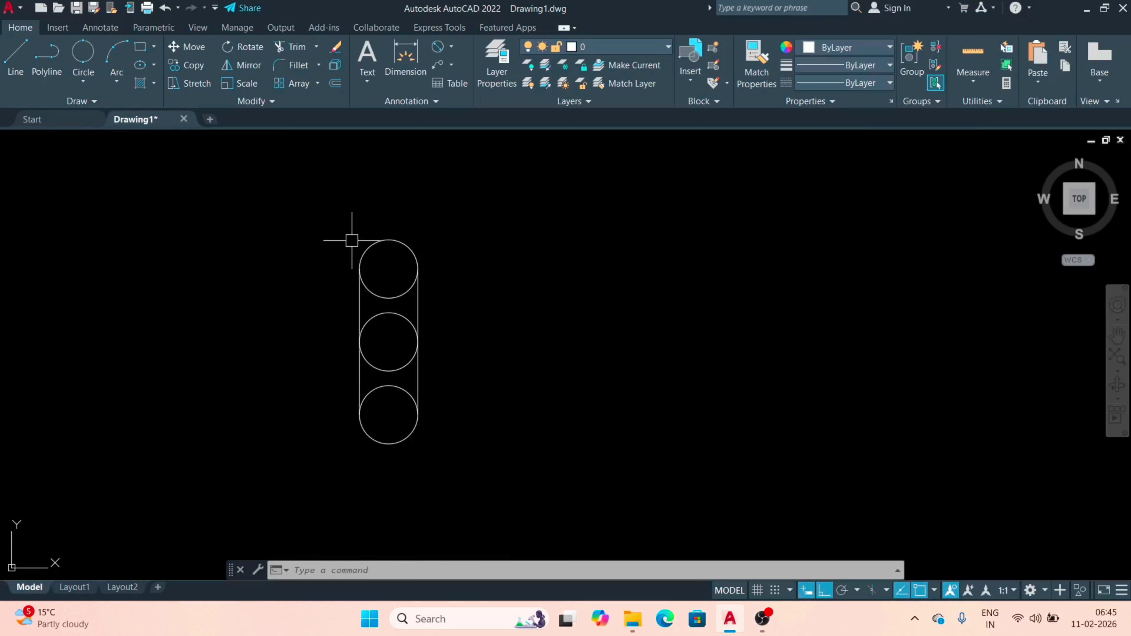
Step: Turn ortho mode off and draw a steep line sloping down to the right in the empty drawing area
left_click(85, 79)
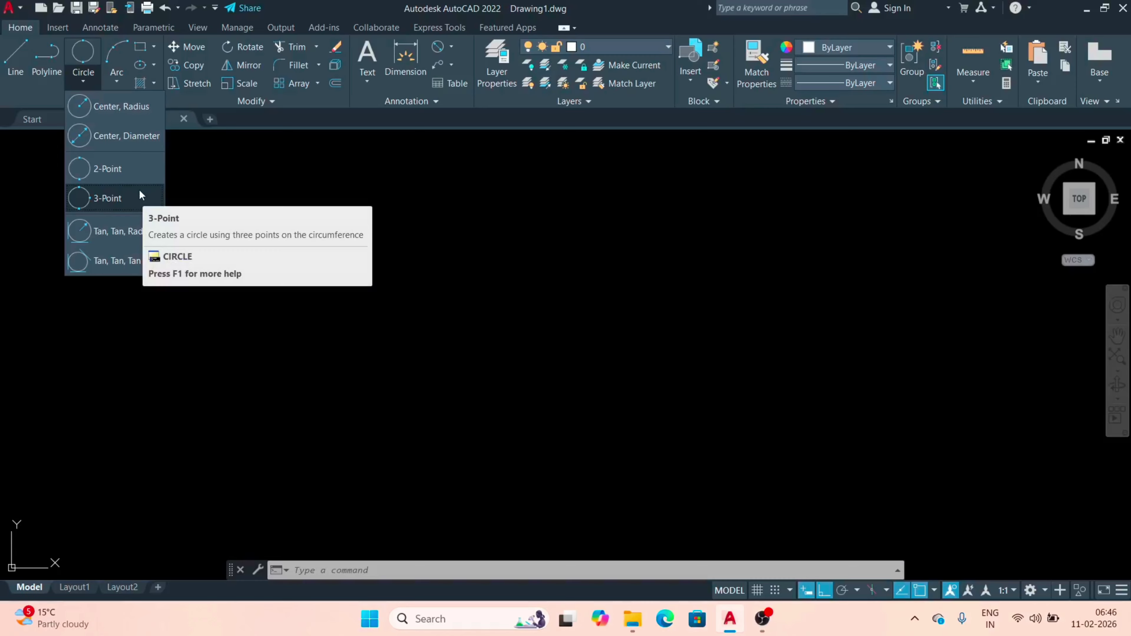
left_click(15, 54)
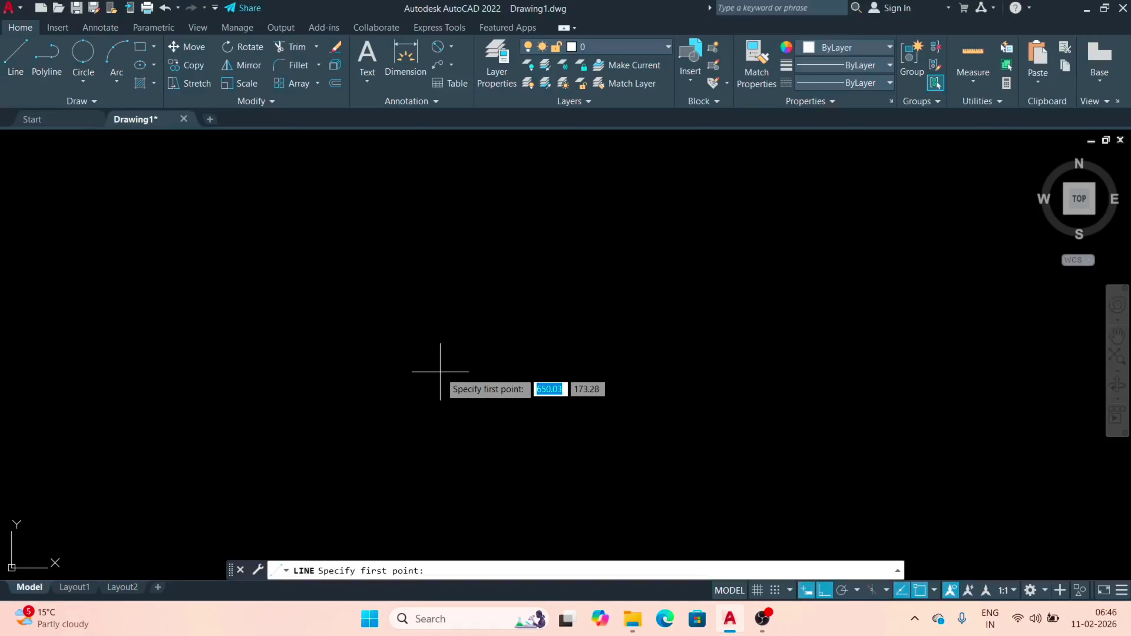
key("F8")
left_click(348, 313)
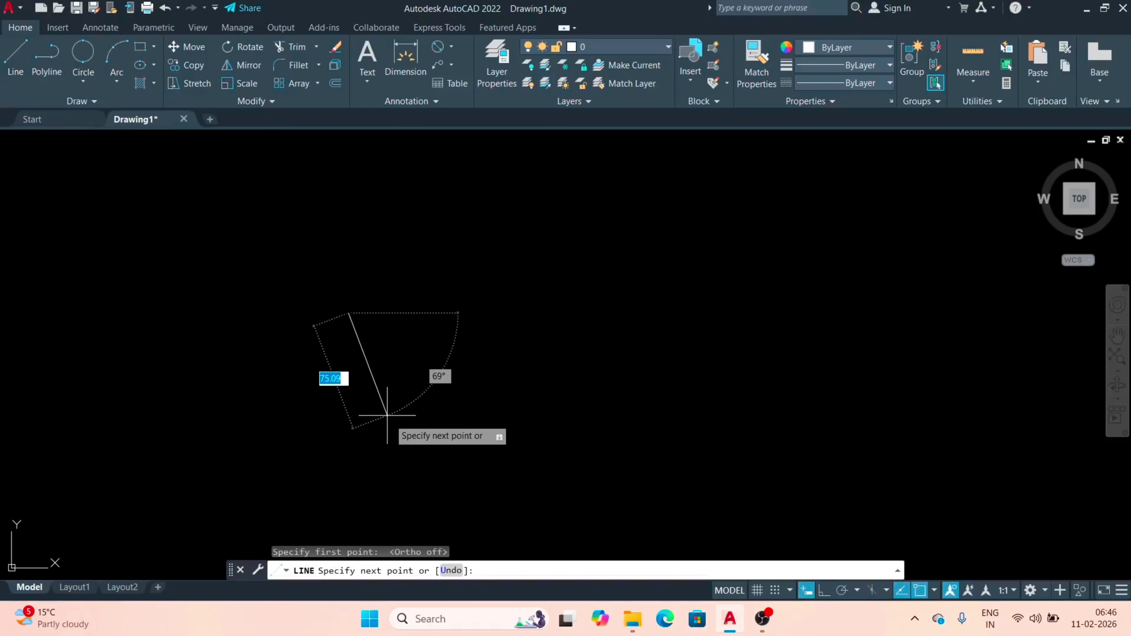
left_click(390, 422)
key("Return")
Step: Draw a separate slanted line above the first one and a steep line about 81.5 units long to the right of both
key("Return")
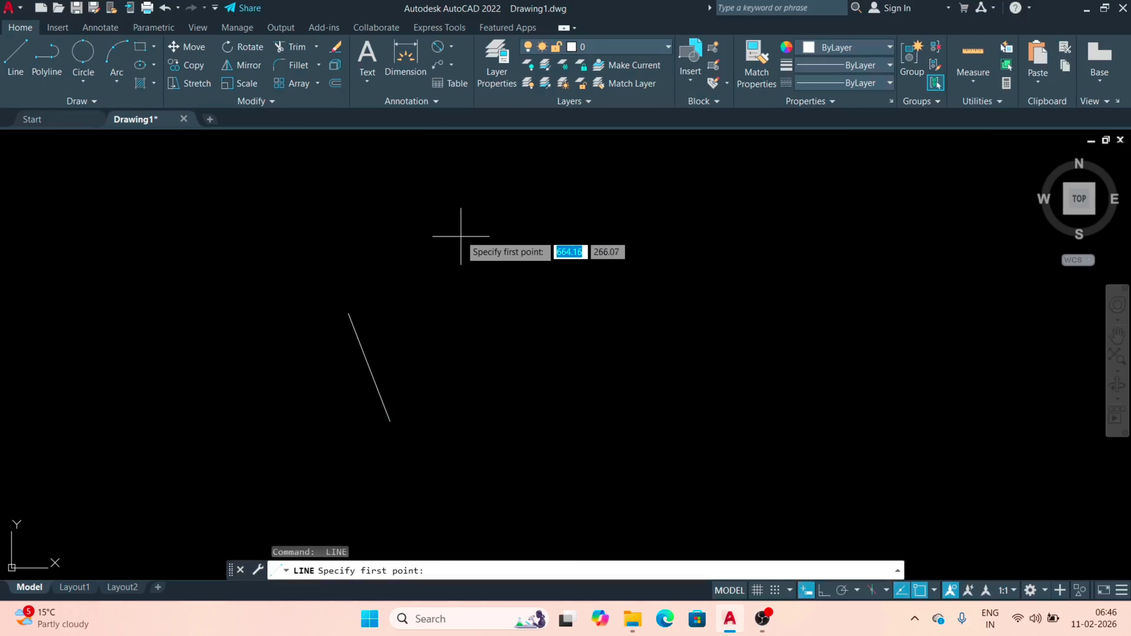
left_click(455, 217)
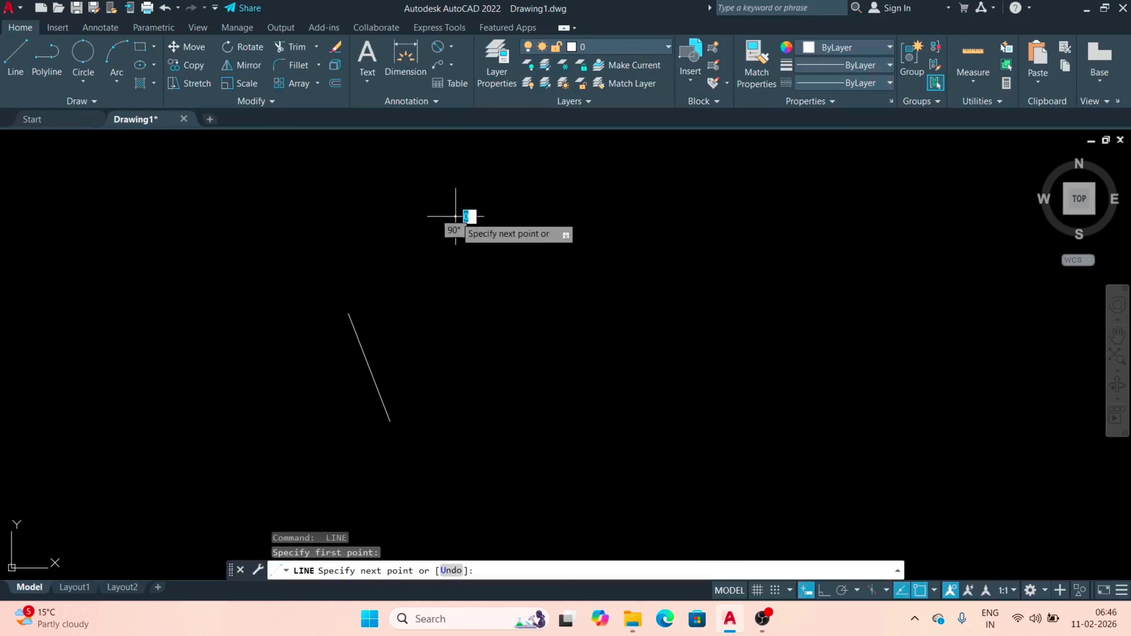
left_click(361, 282)
key("Return")
key("Return")
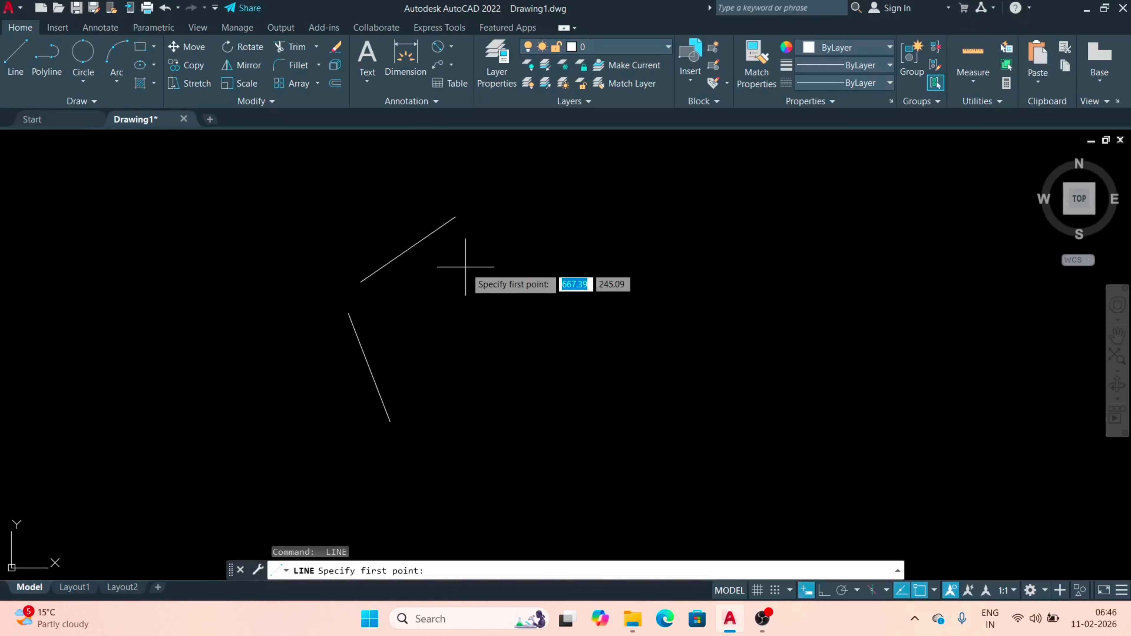
left_click(465, 267)
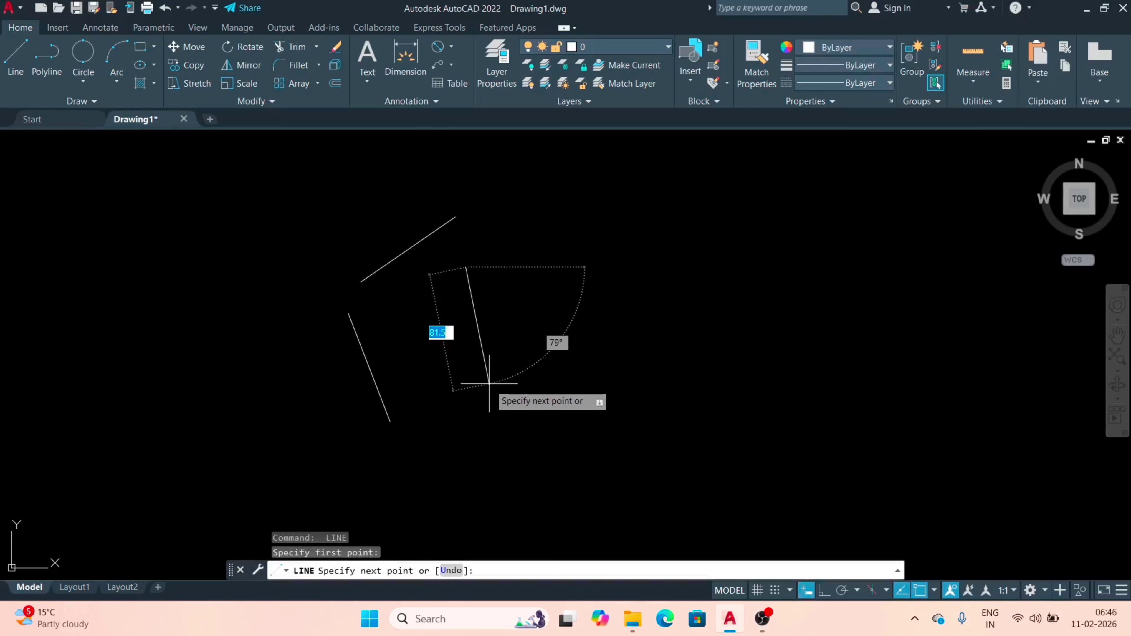
left_click(489, 383)
key("Return")
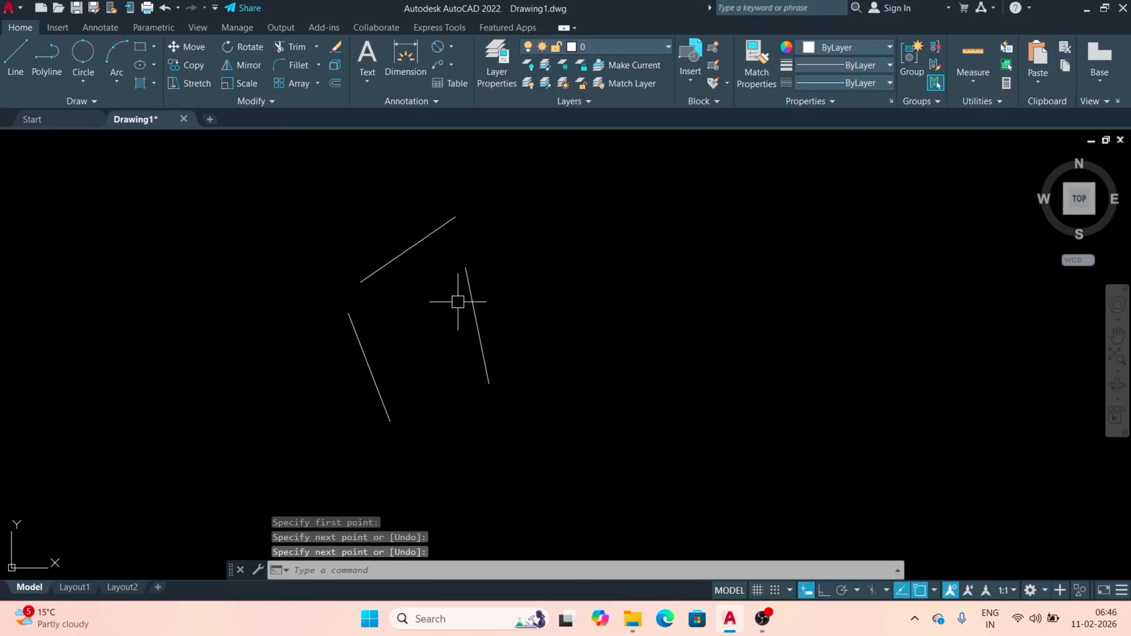
Step: Draw a 3-Point circle passing through one point on each of the three separate slanted lines
left_click(79, 81)
left_click(113, 198)
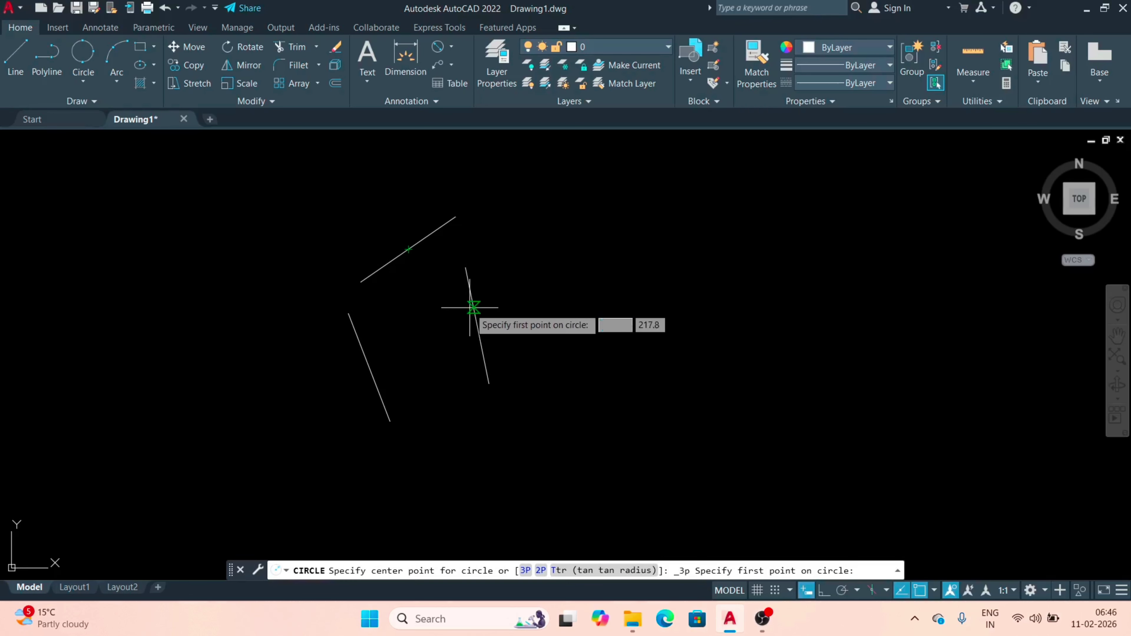
left_click(400, 257)
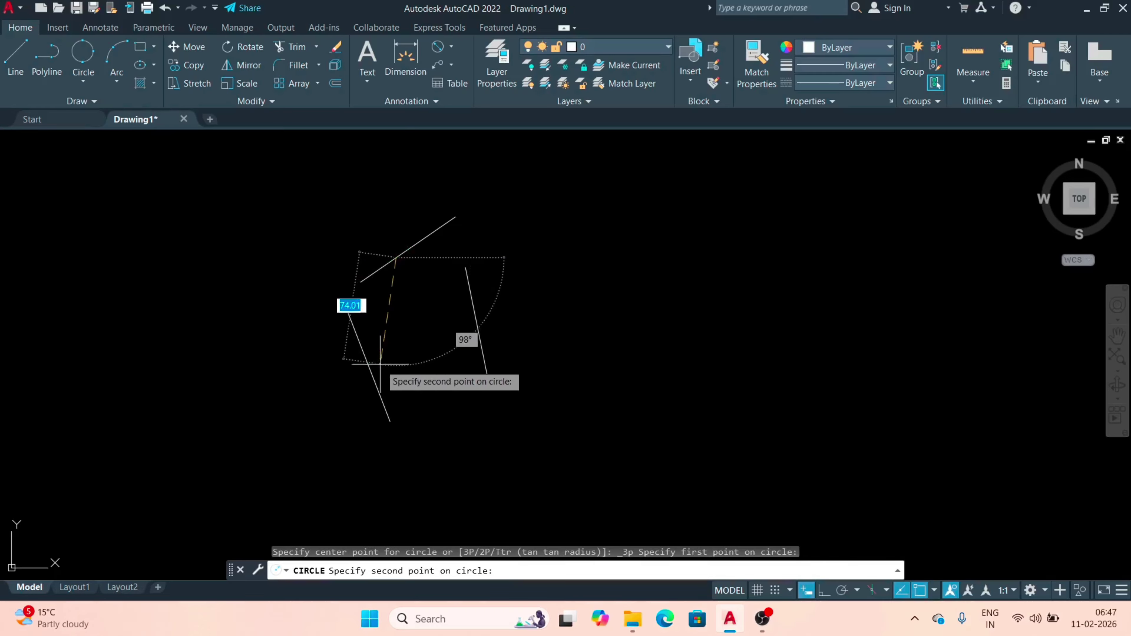
left_click(379, 393)
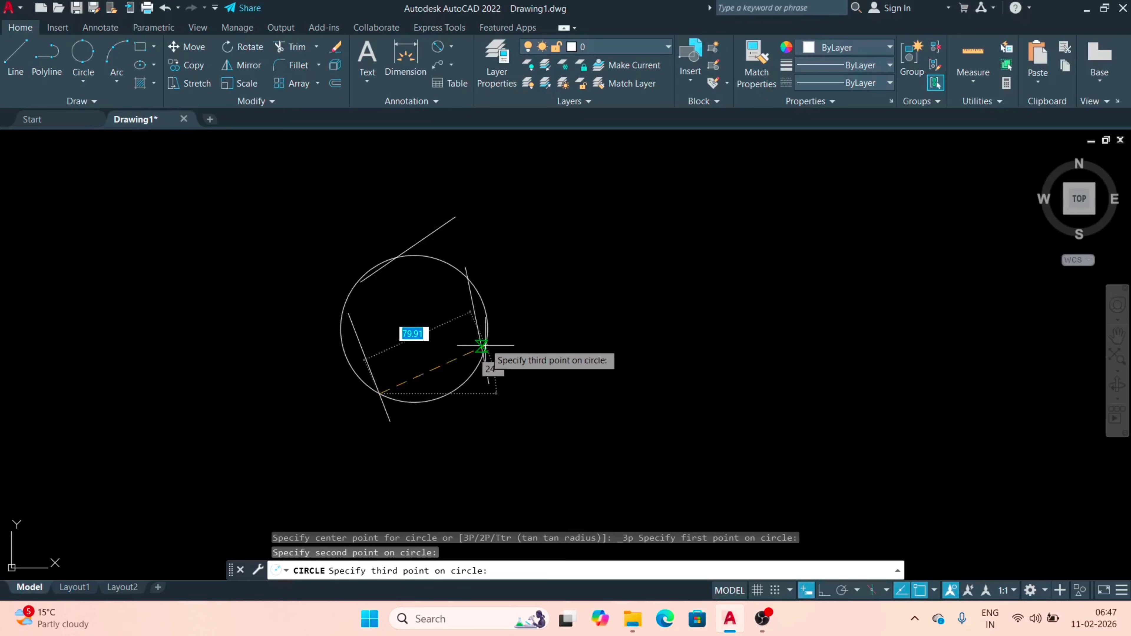
left_click(477, 324)
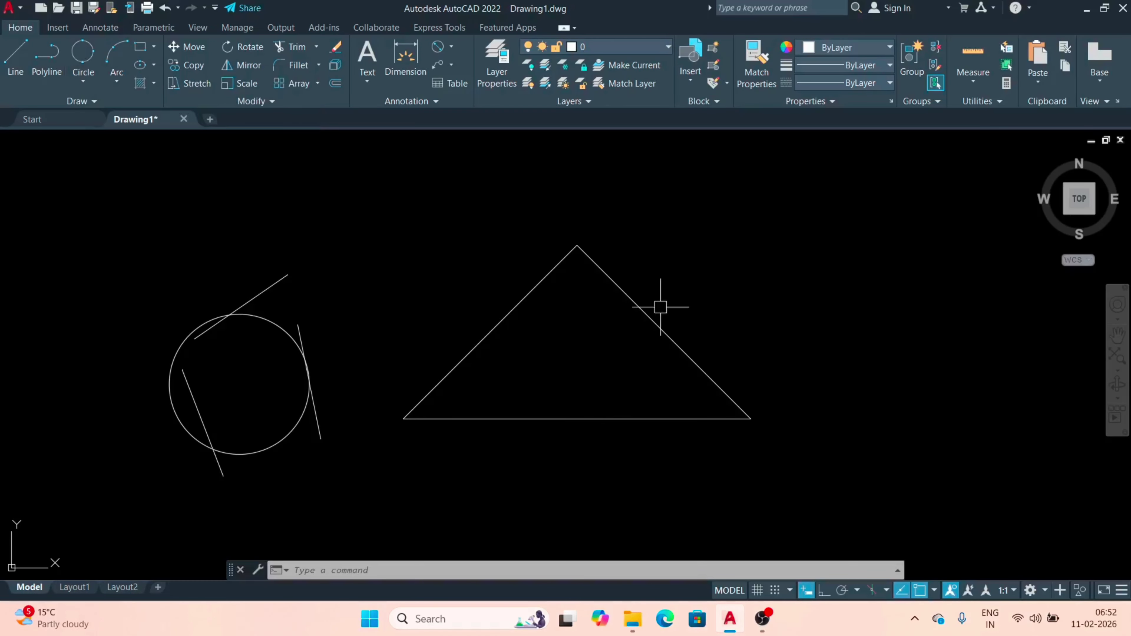
Step: Draw a 3-Point circle through the midpoints of the triangle's three sides, beginning at the base
left_click(84, 58)
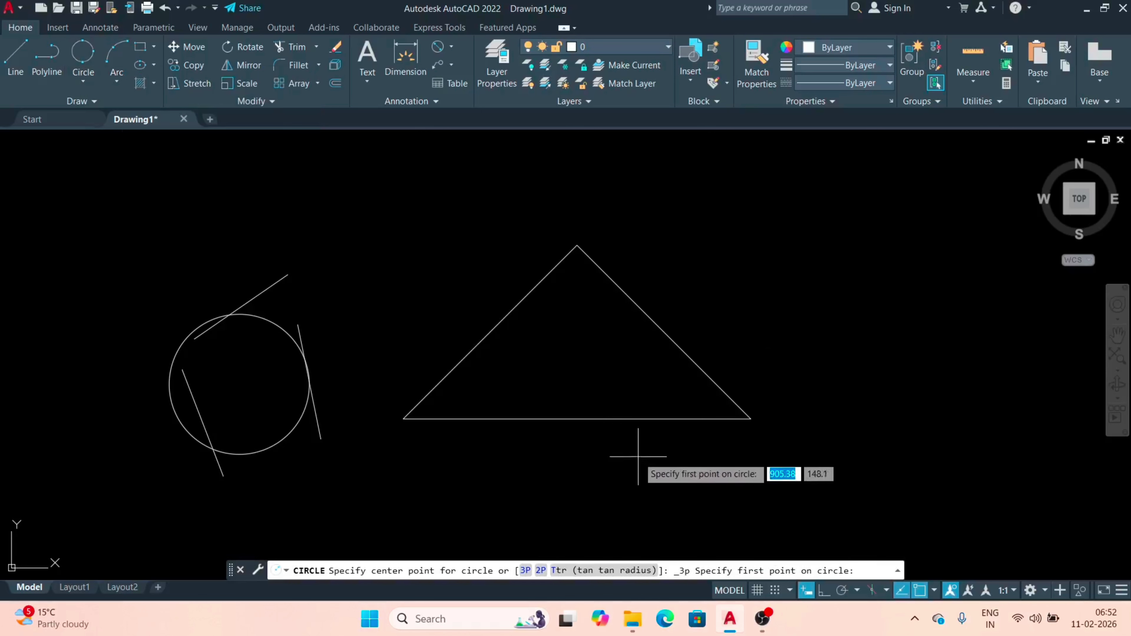
left_click(577, 419)
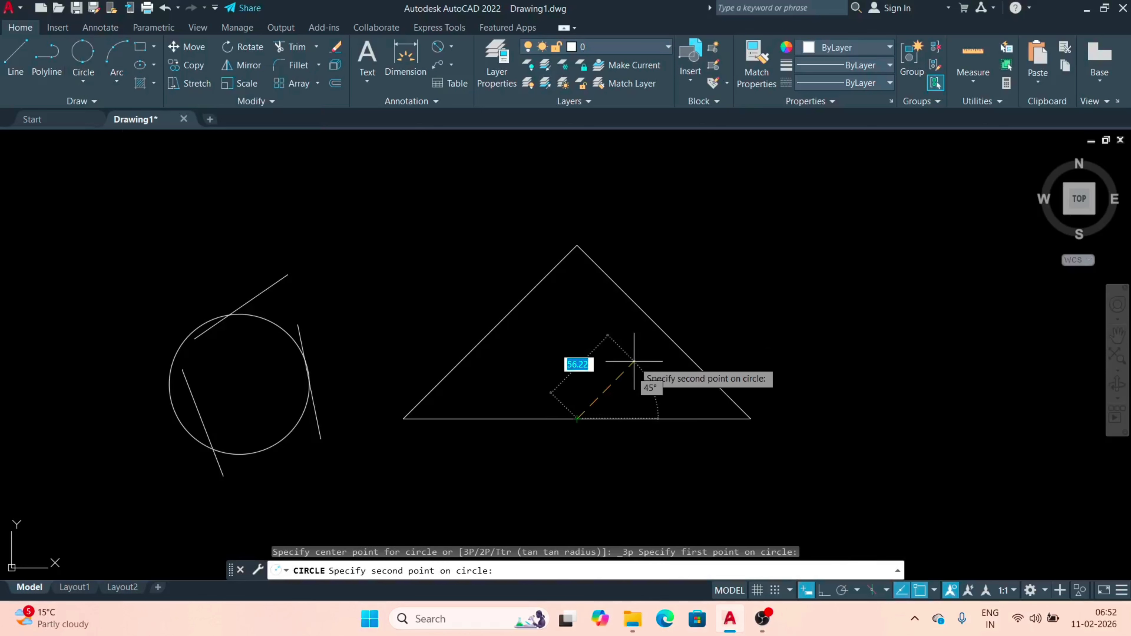
left_click(664, 332)
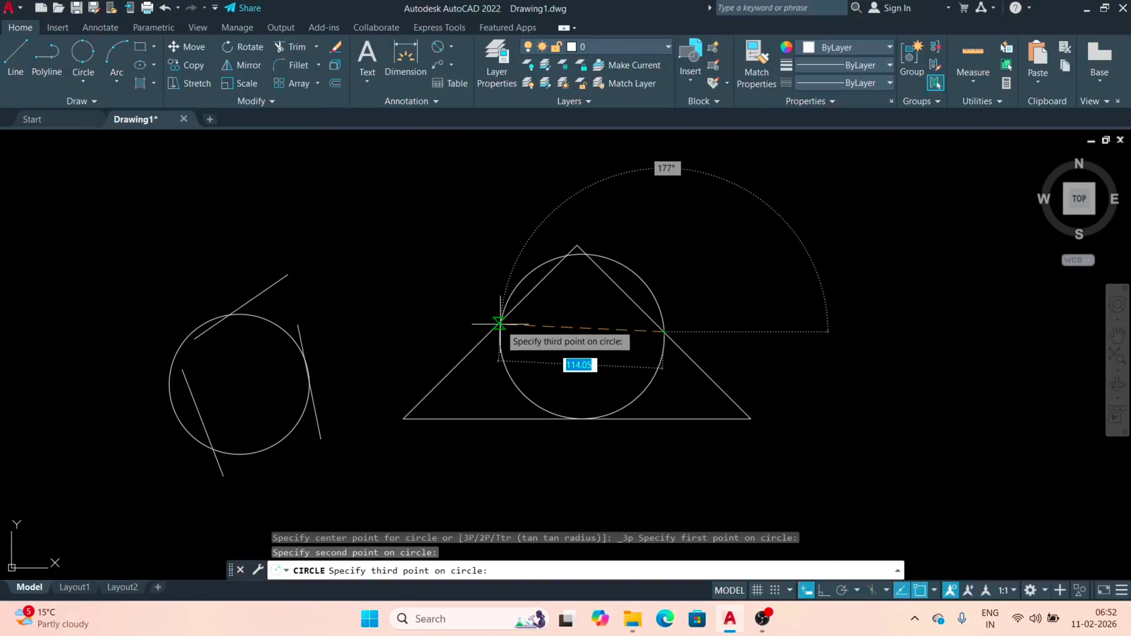
left_click(489, 331)
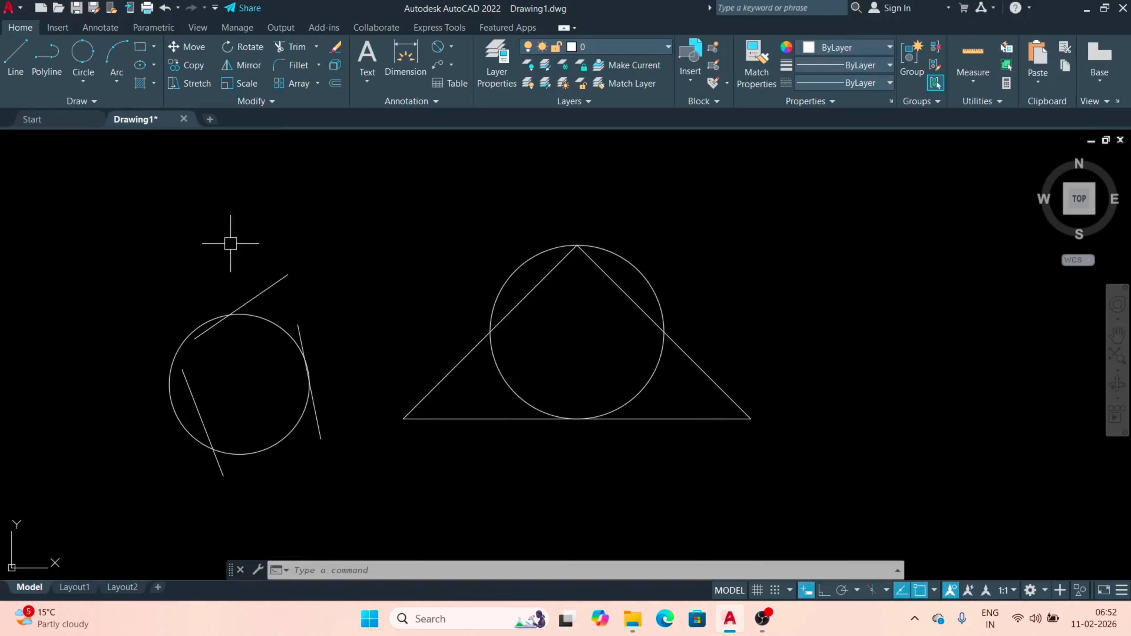
Step: Draw a rectangle, slightly wider than tall, from its lower-left to its upper-right corner in the empty drawing area
left_click(86, 79)
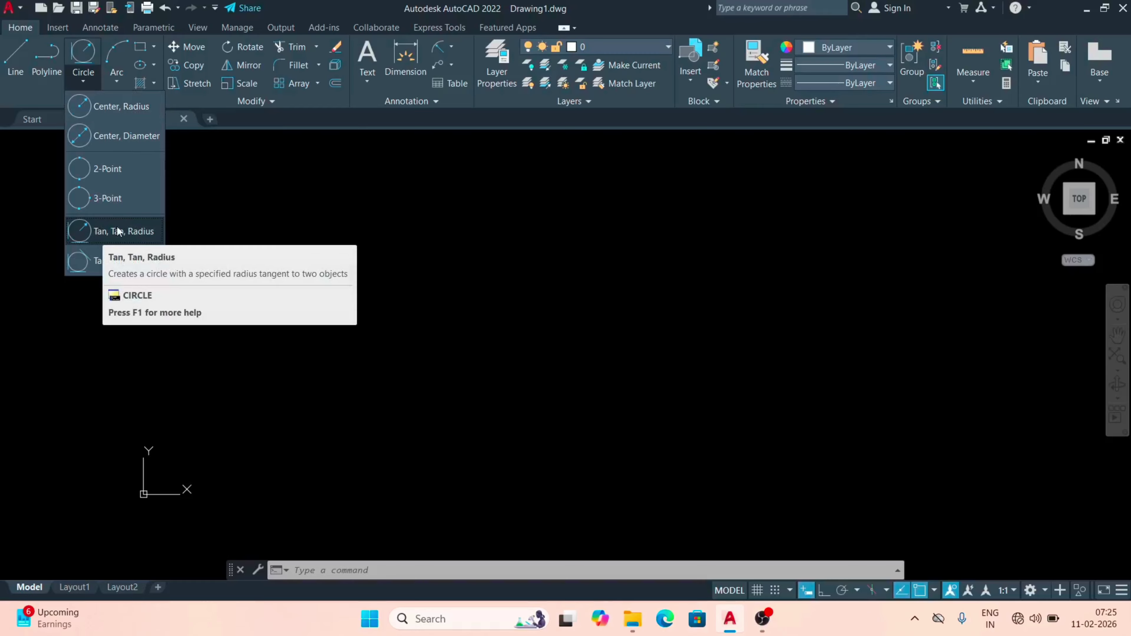
left_click(139, 46)
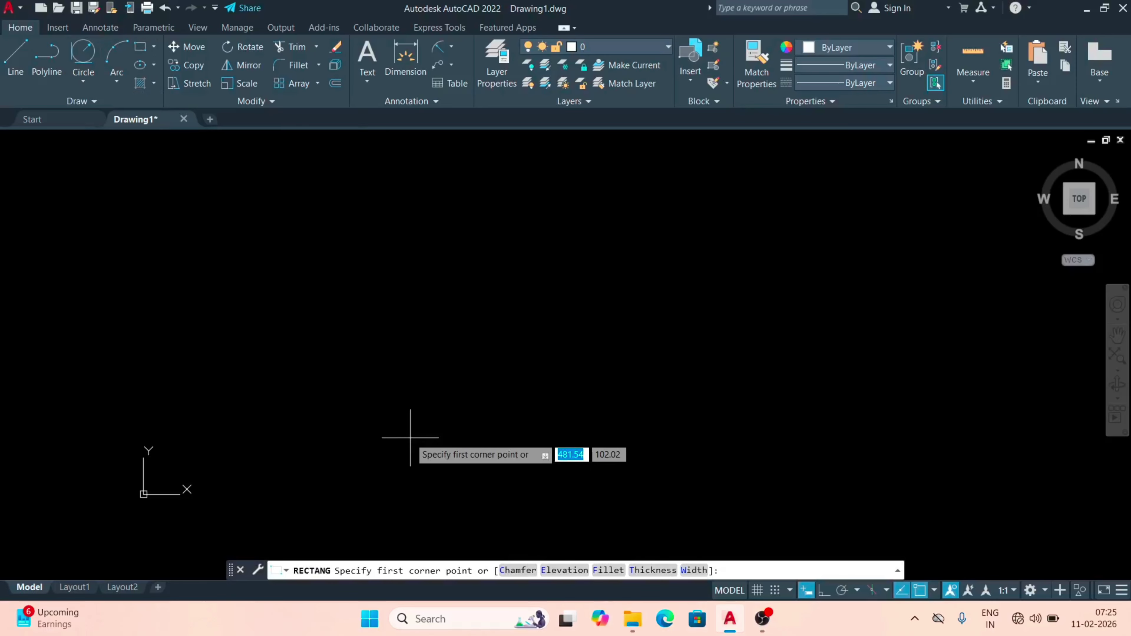
left_click(361, 421)
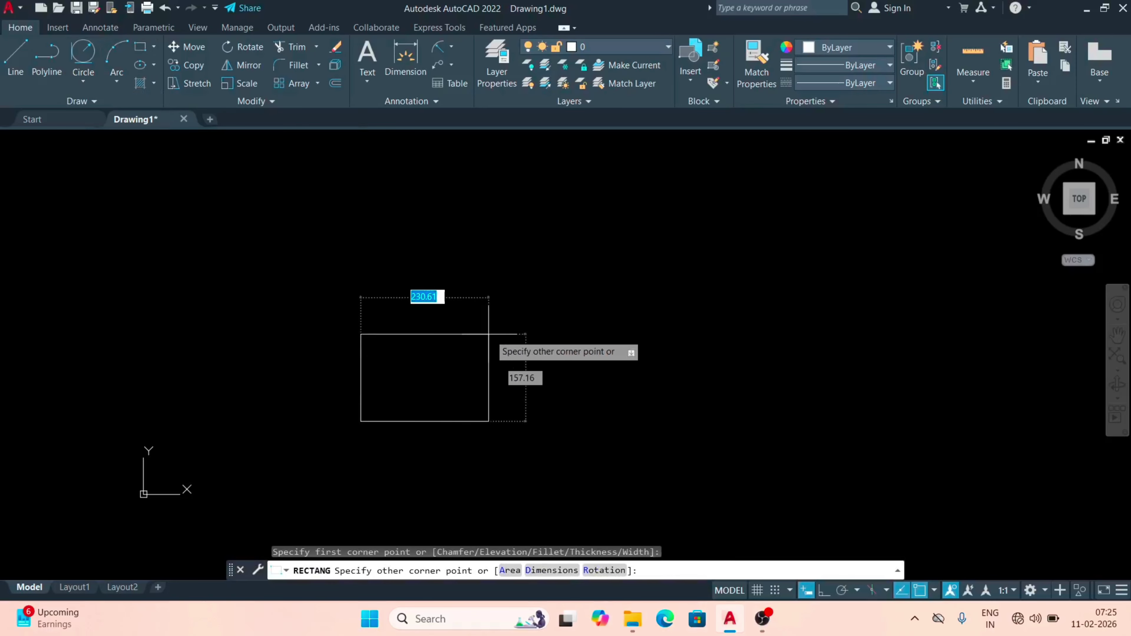
left_click(508, 297)
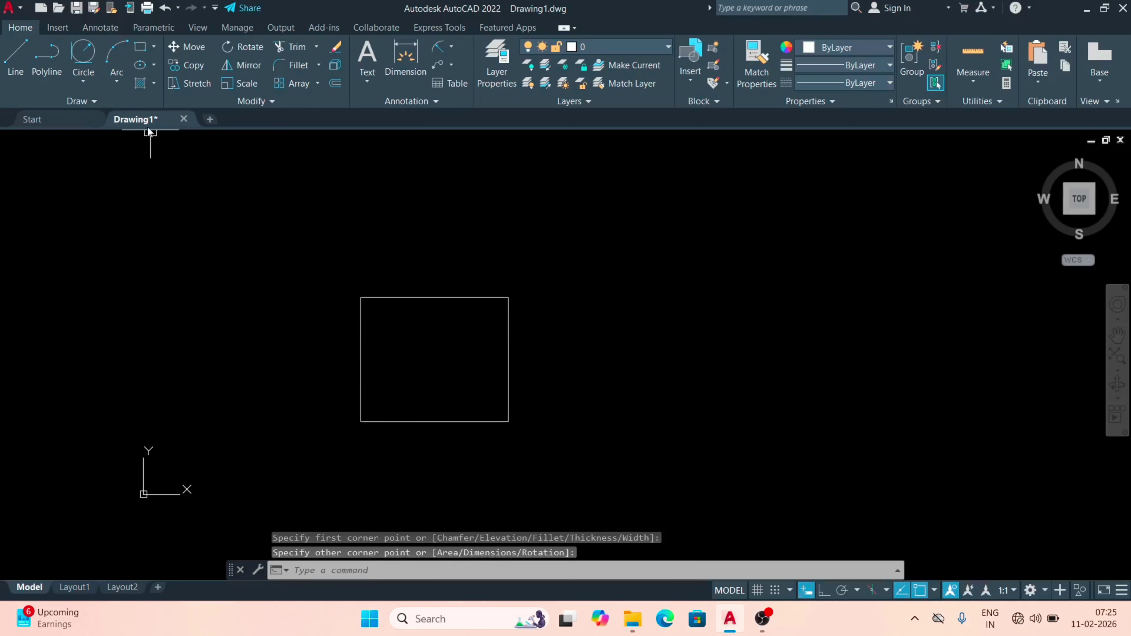
Step: Draw a Tan, Tan, Radius circle of radius 40 tangent to the rectangle's left and bottom edges
left_click(83, 81)
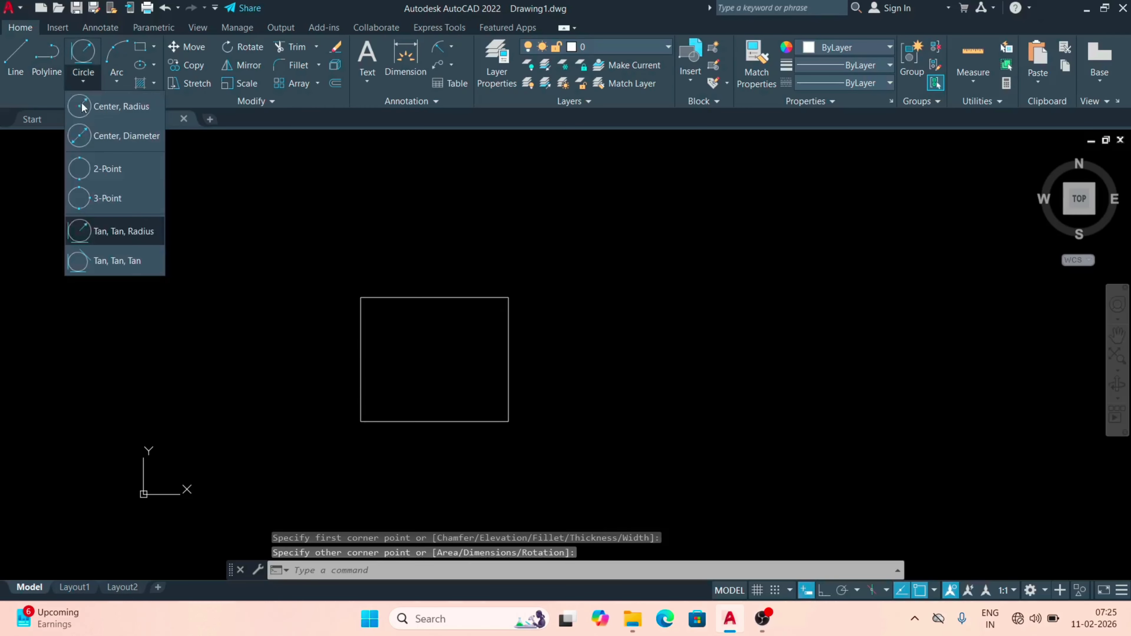
left_click(114, 233)
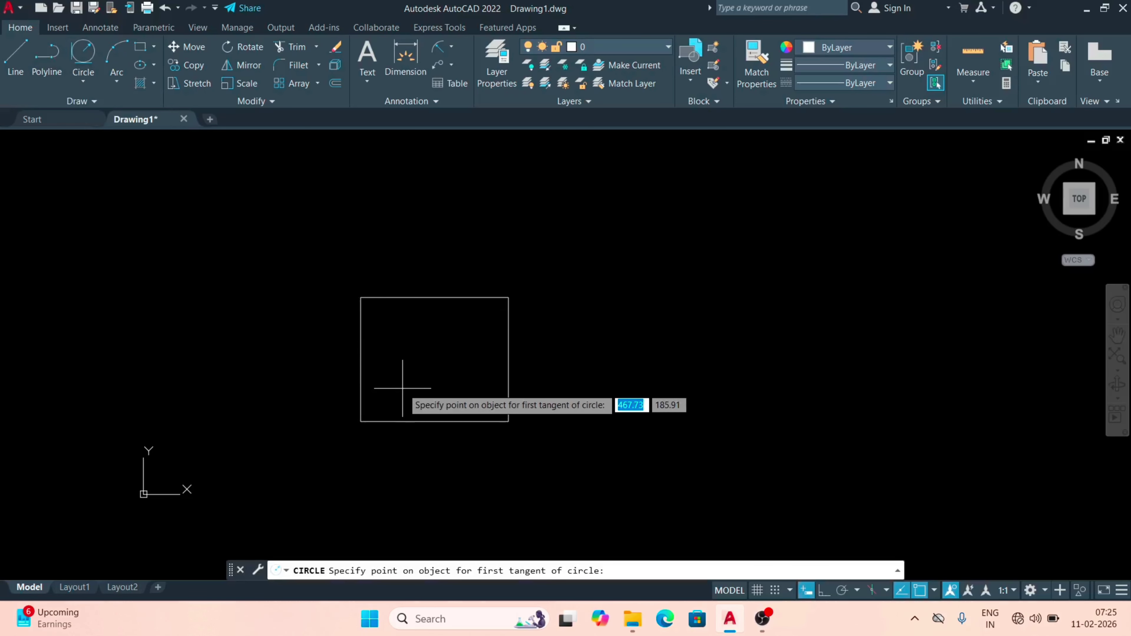
scroll(403, 387, "up", 2)
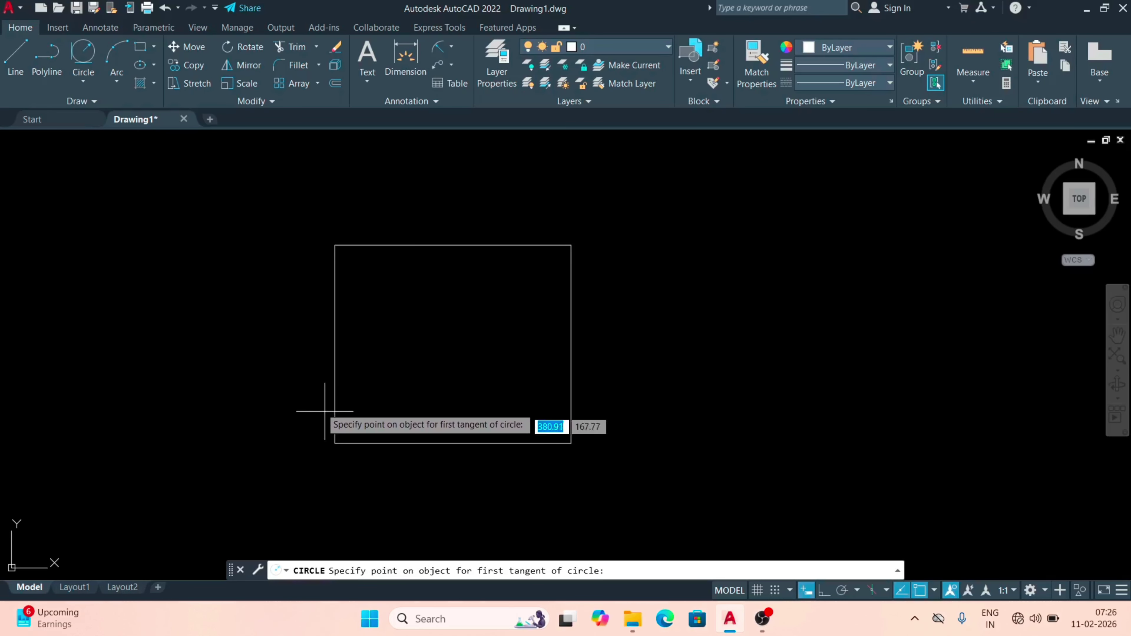
left_click(334, 397)
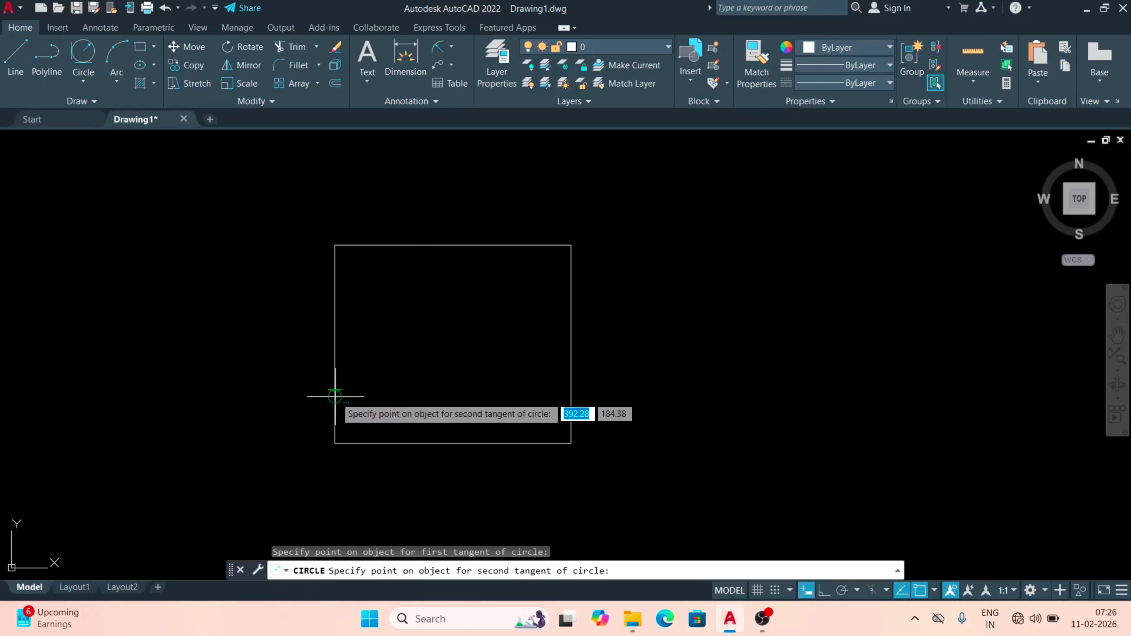
left_click(361, 443)
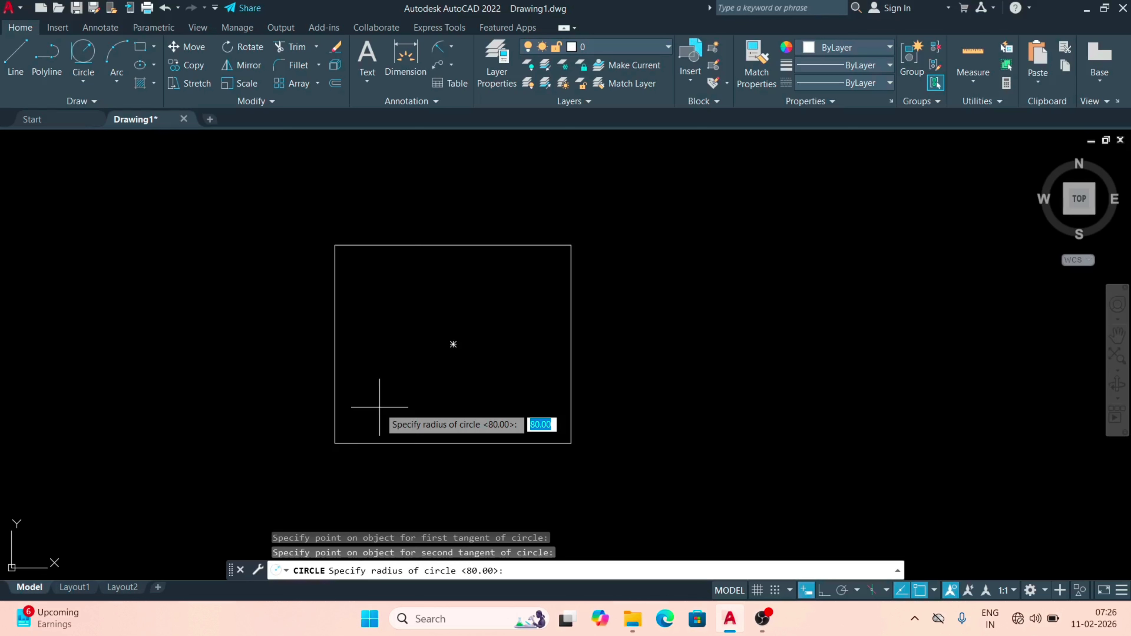
type("40")
key("Return")
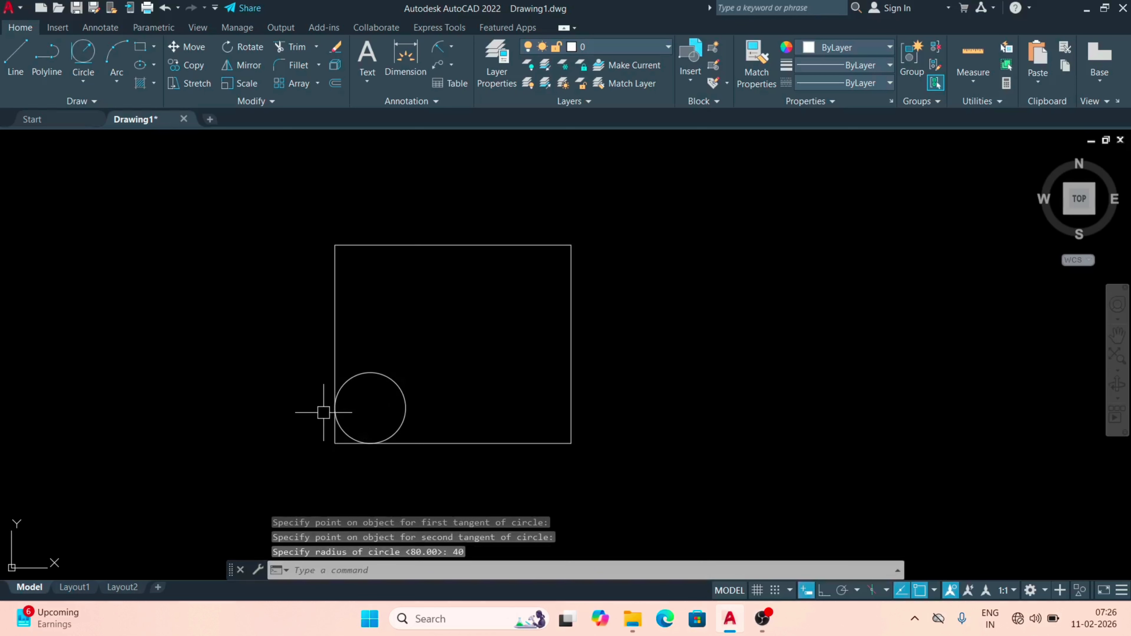
Step: Draw a Tan, Tan, Radius circle of radius 60 tangent to the rectangle's left and top edges
scroll(359, 420, "up", 2)
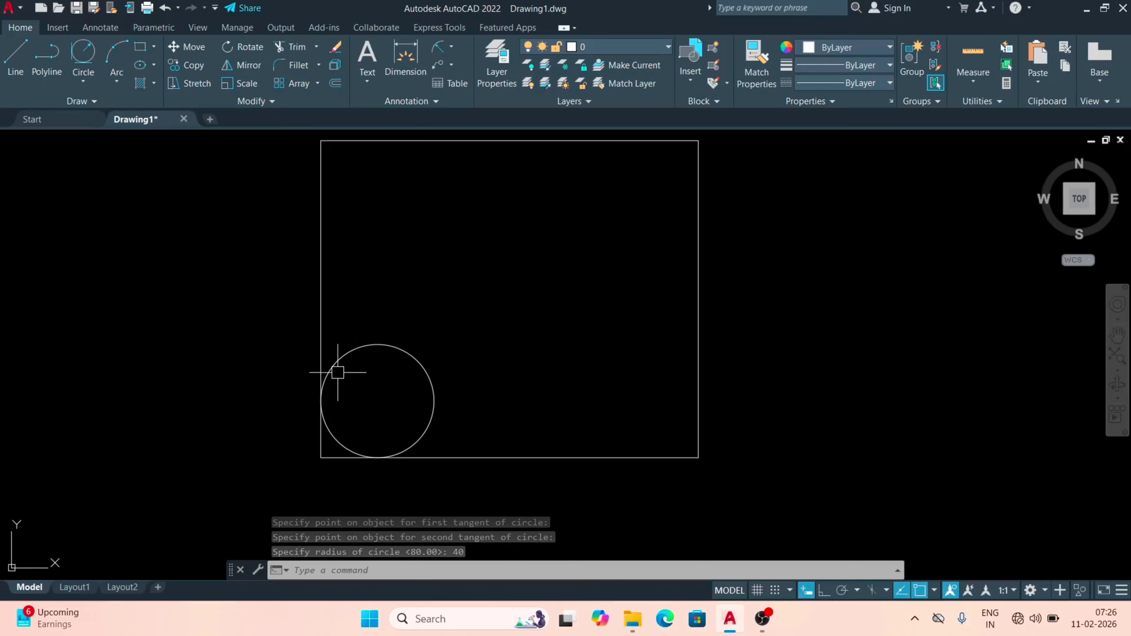
scroll(387, 473, "down", 2)
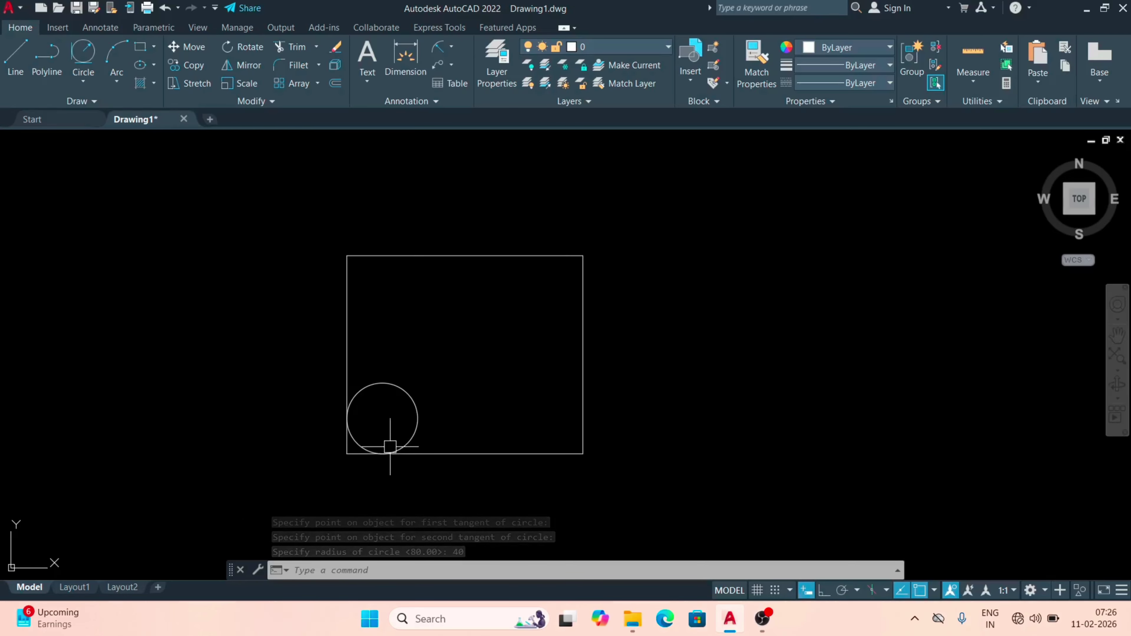
left_click(81, 54)
scroll(597, 245, "up", 2)
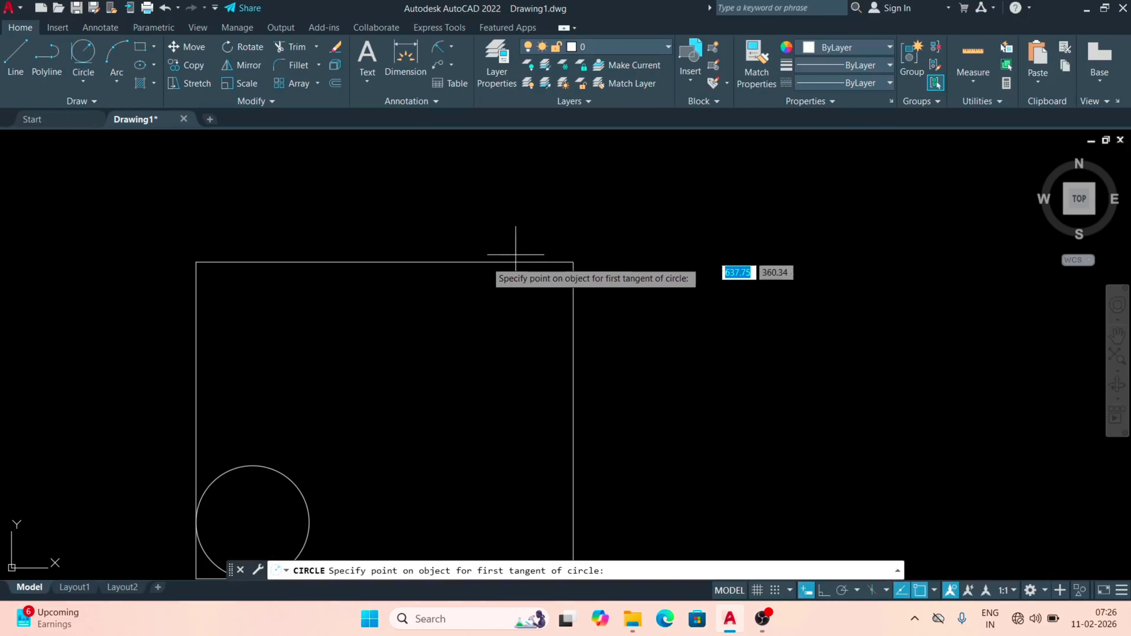
left_click(196, 297)
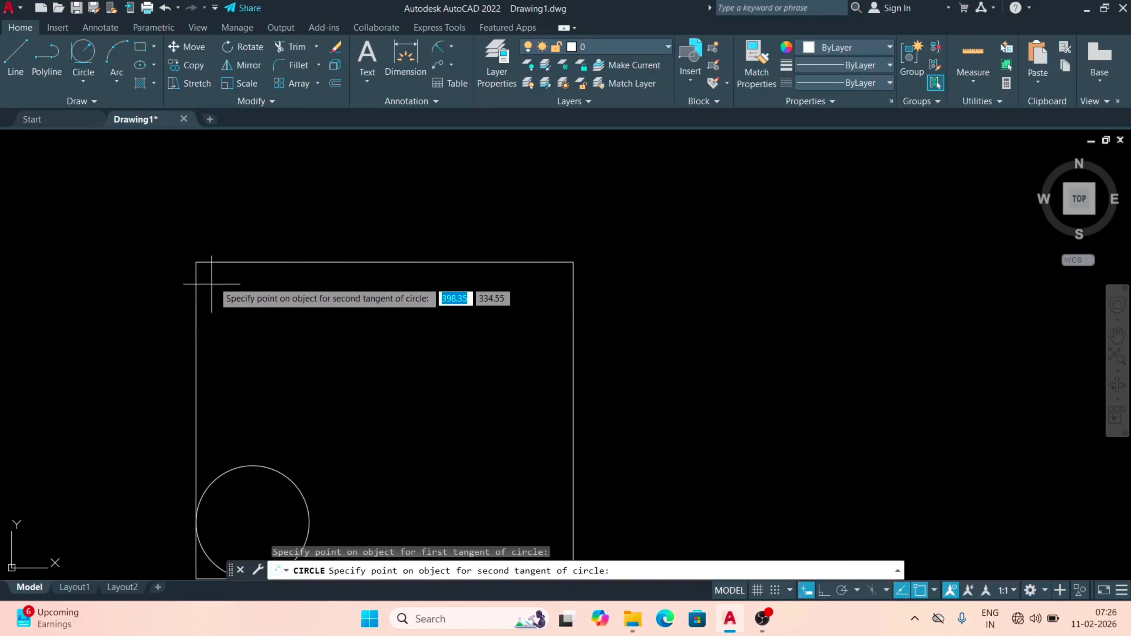
left_click(236, 262)
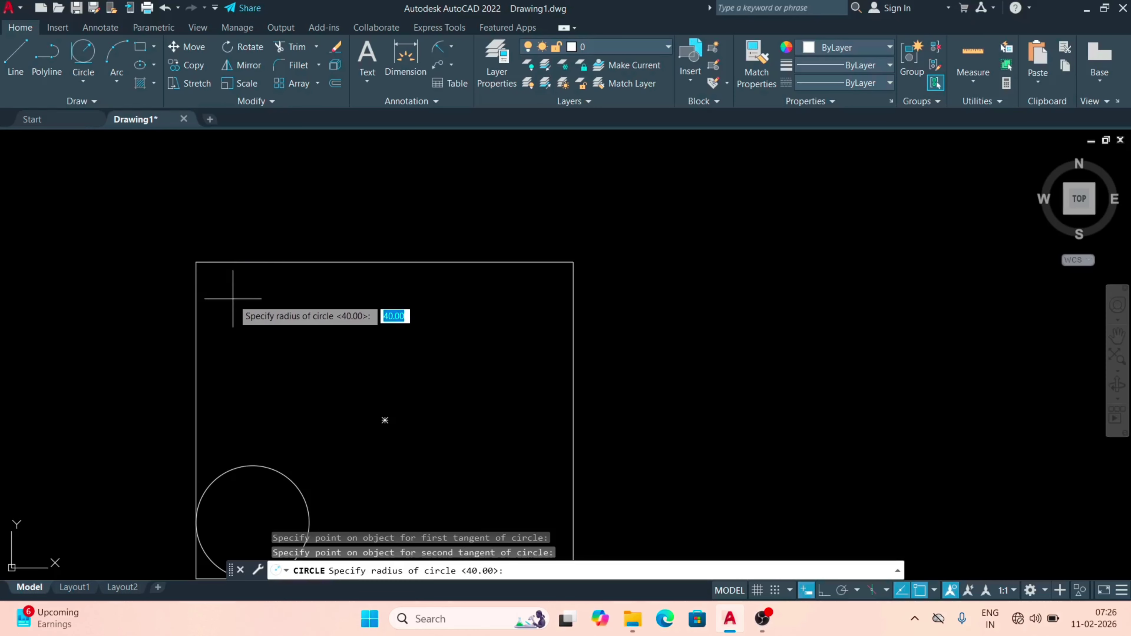
key("Return")
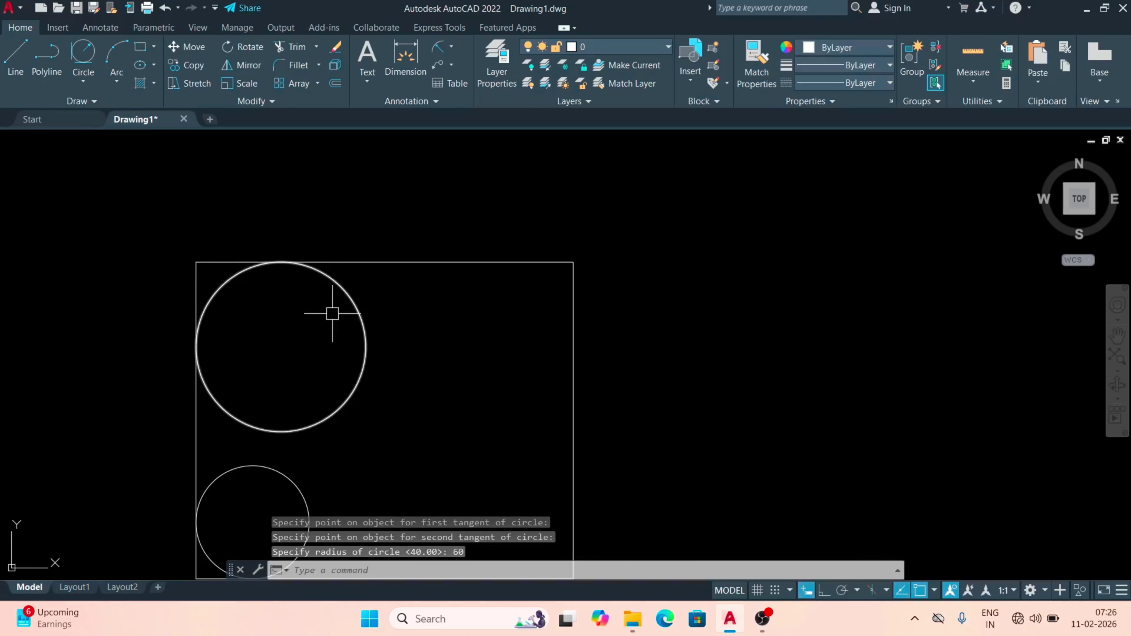
Step: Draw a Tan, Tan, Radius circle of radius 15 tangent to the rectangle's top and right edges
left_click(85, 51)
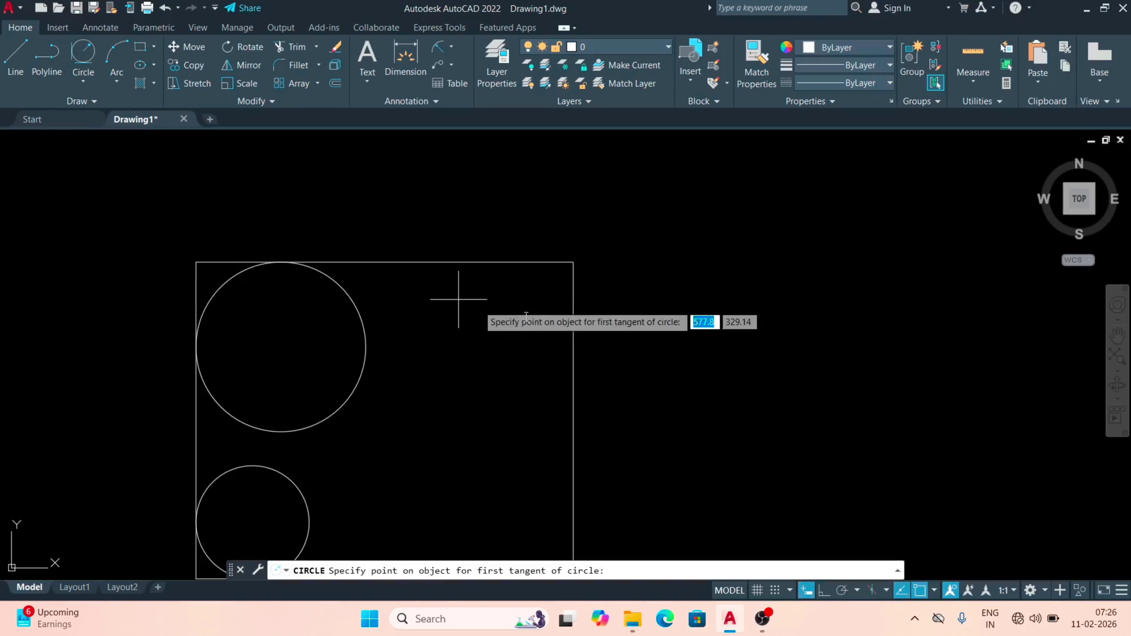
left_click(539, 261)
left_click(562, 320)
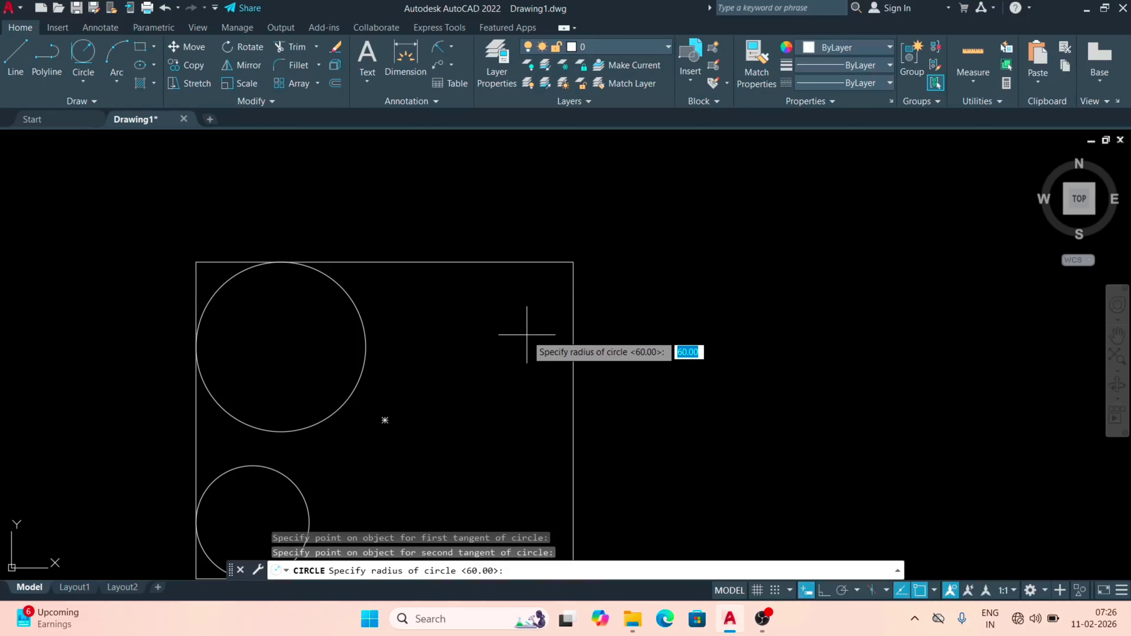
key("Return")
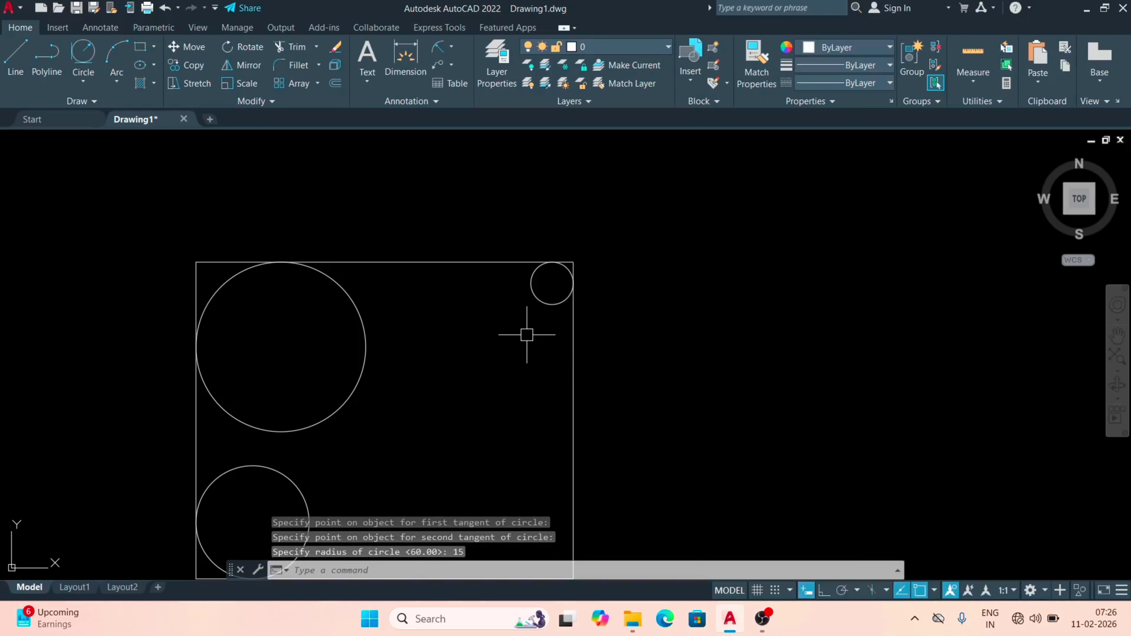
Step: Draw a Tan, Tan, Radius circle of radius 25 tangent to the rectangle's bottom and right edges
scroll(649, 282, "down", 2)
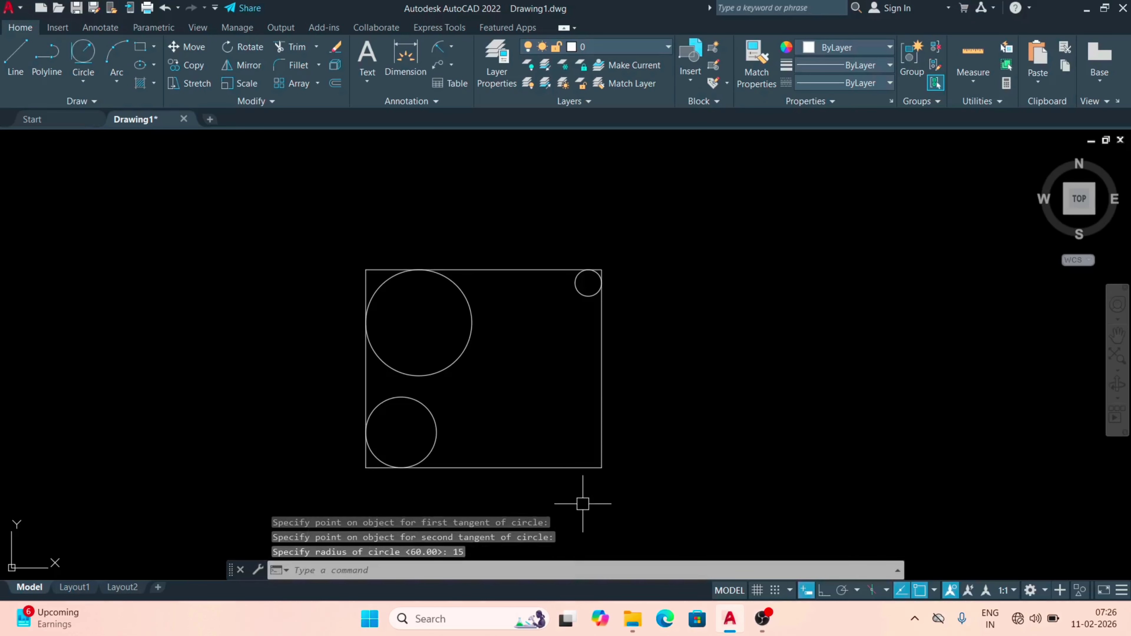
left_click(91, 56)
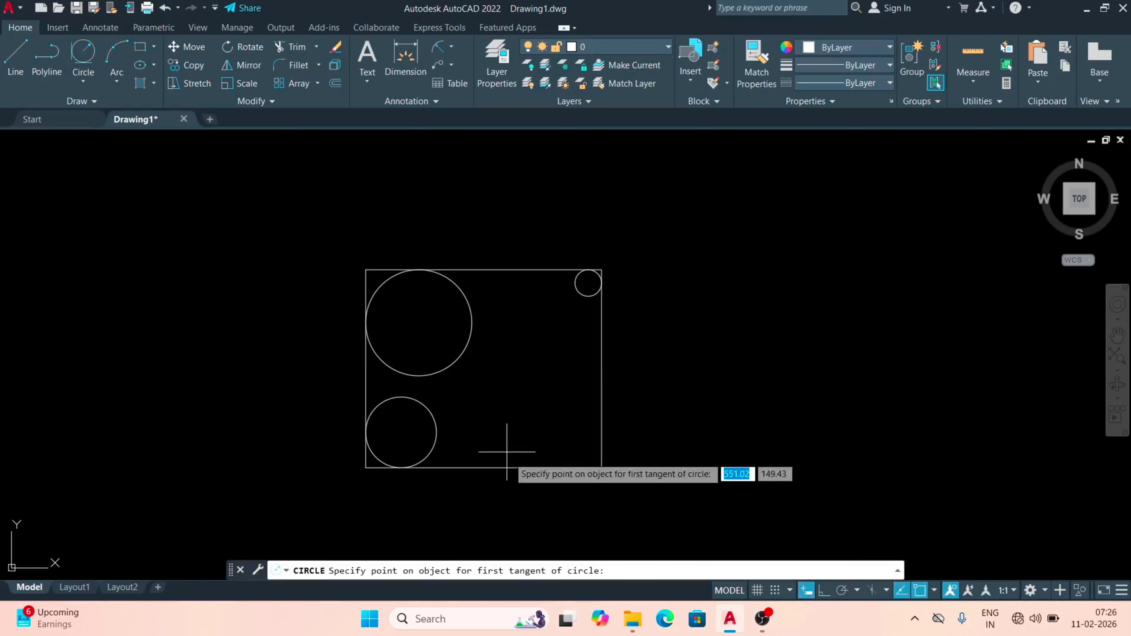
scroll(525, 472, "up", 2)
left_click(579, 462)
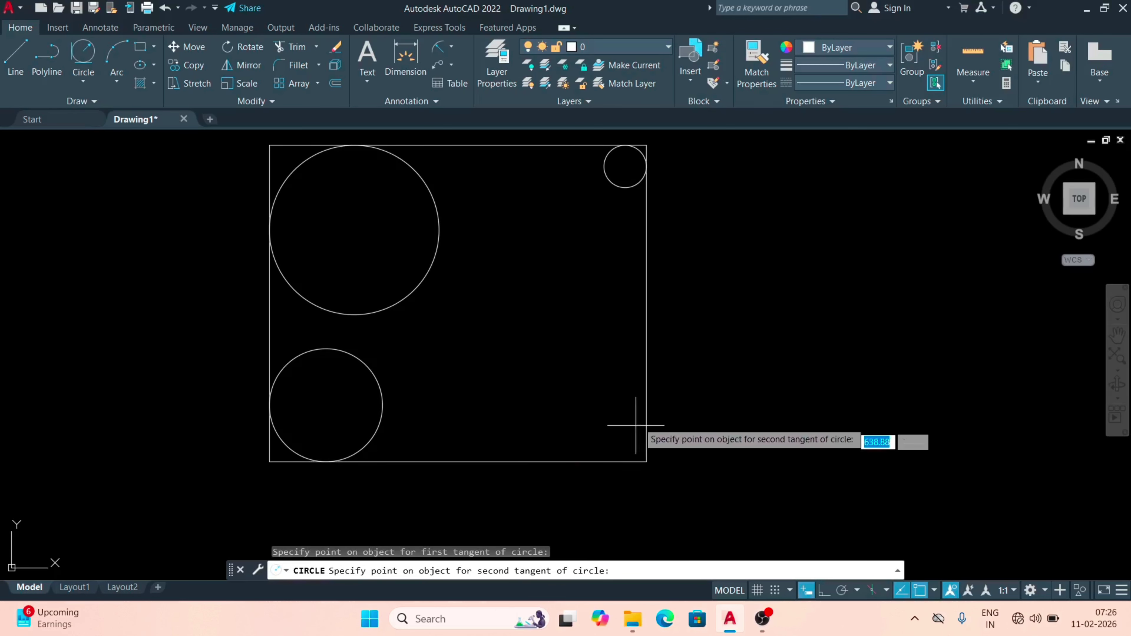
left_click(648, 410)
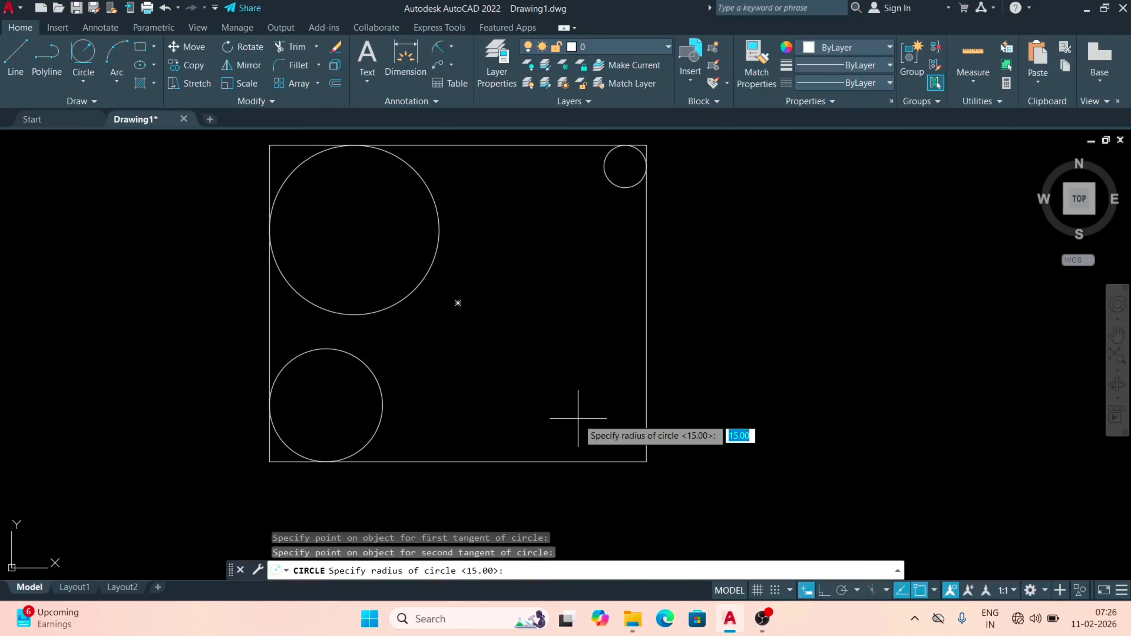
key("Return")
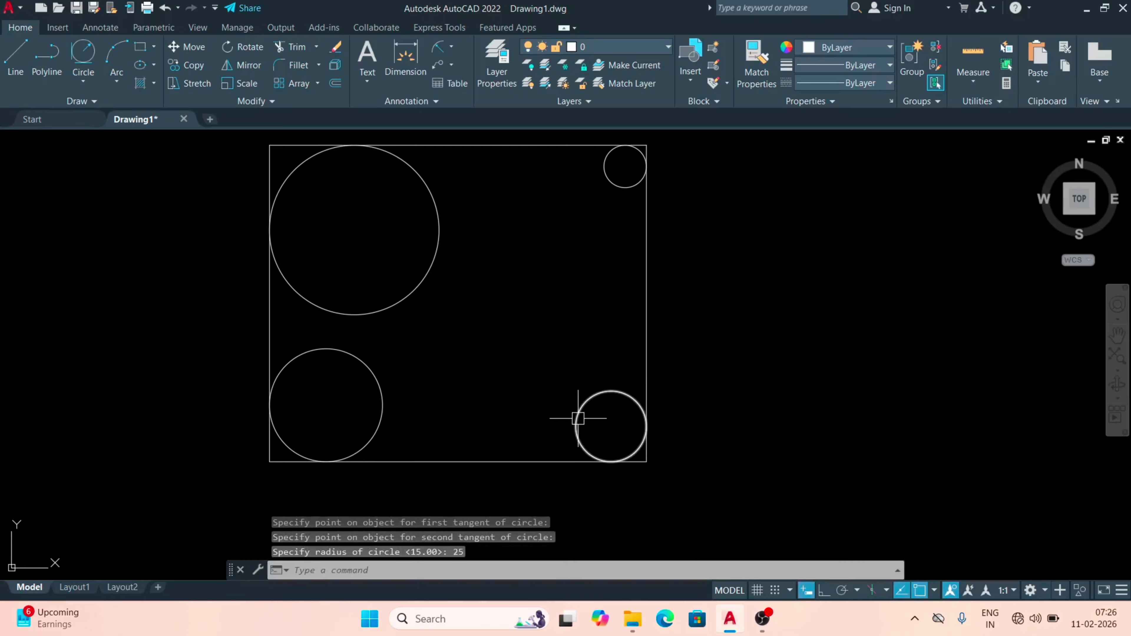
Step: Draw a Center, Radius circle of radius about 119 in the empty space to the right of the rectangle
scroll(521, 367, "down", 4)
scroll(577, 418, "up", 2)
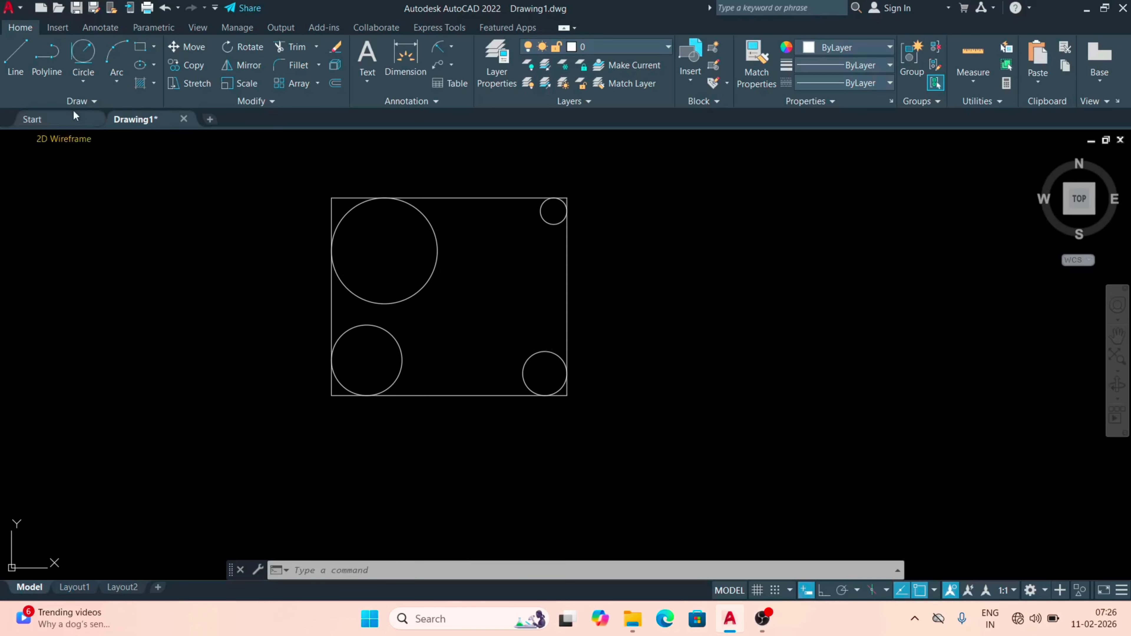
left_click(86, 80)
left_click(110, 108)
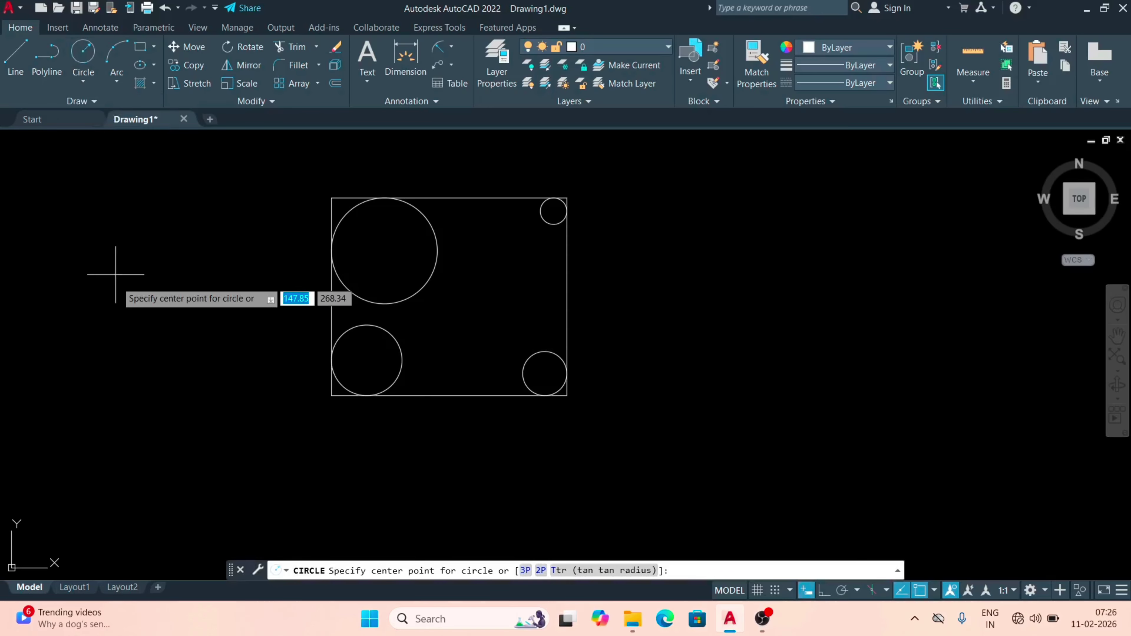
scroll(116, 275, "down", 4)
left_click(387, 299)
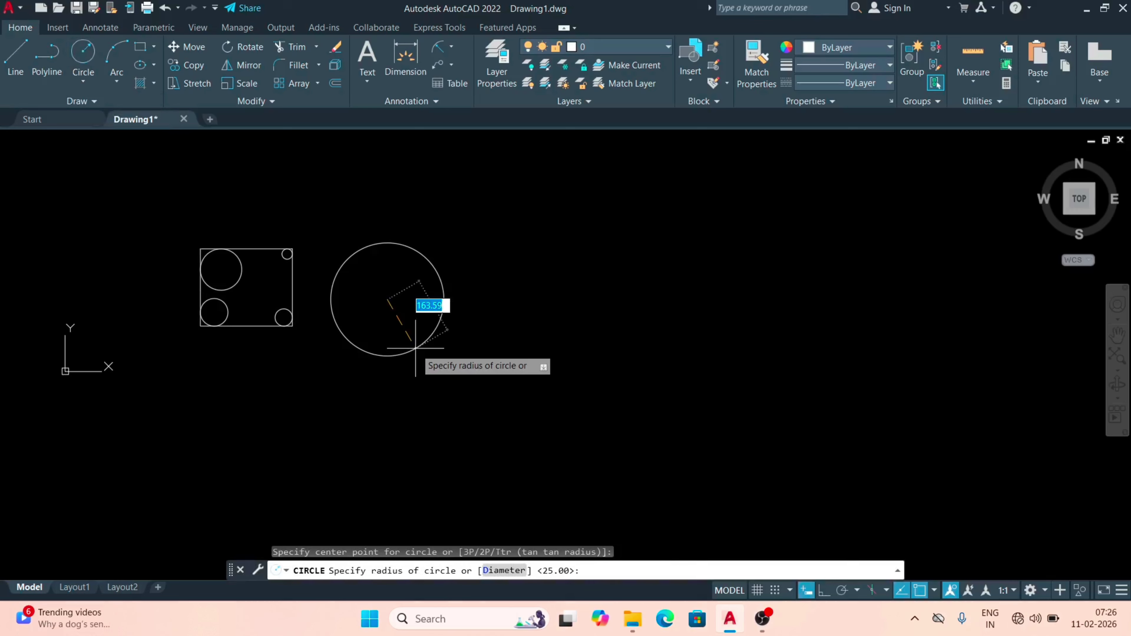
left_click(416, 329)
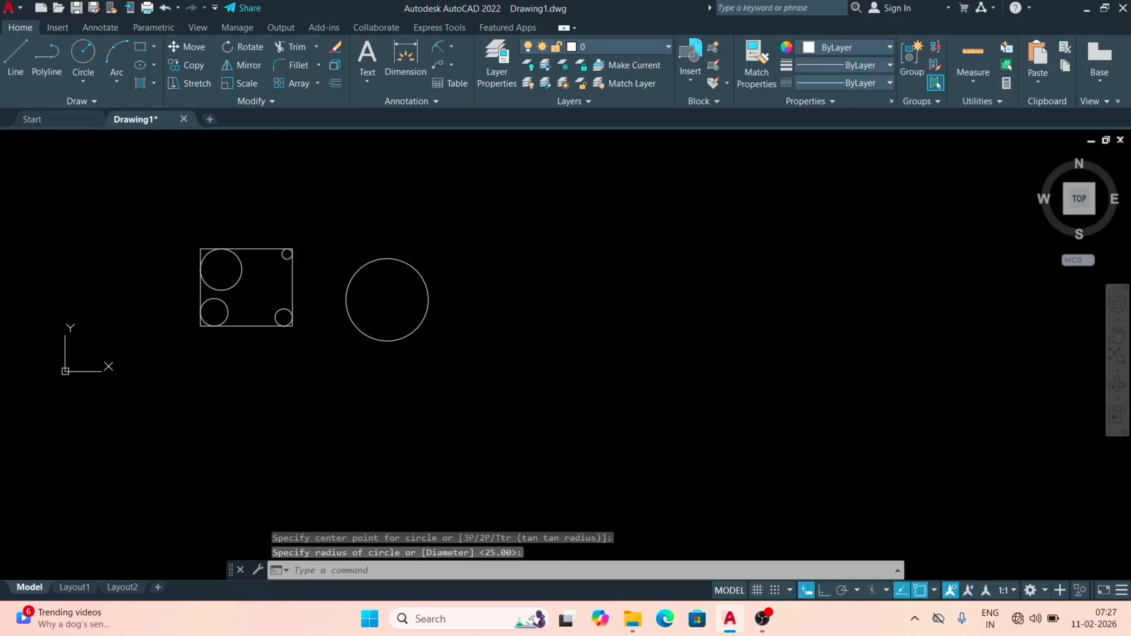
Step: Draw a smaller Center, Radius circle of radius about 71 to the right of the large circle, level with it
key("Return")
left_click(505, 303)
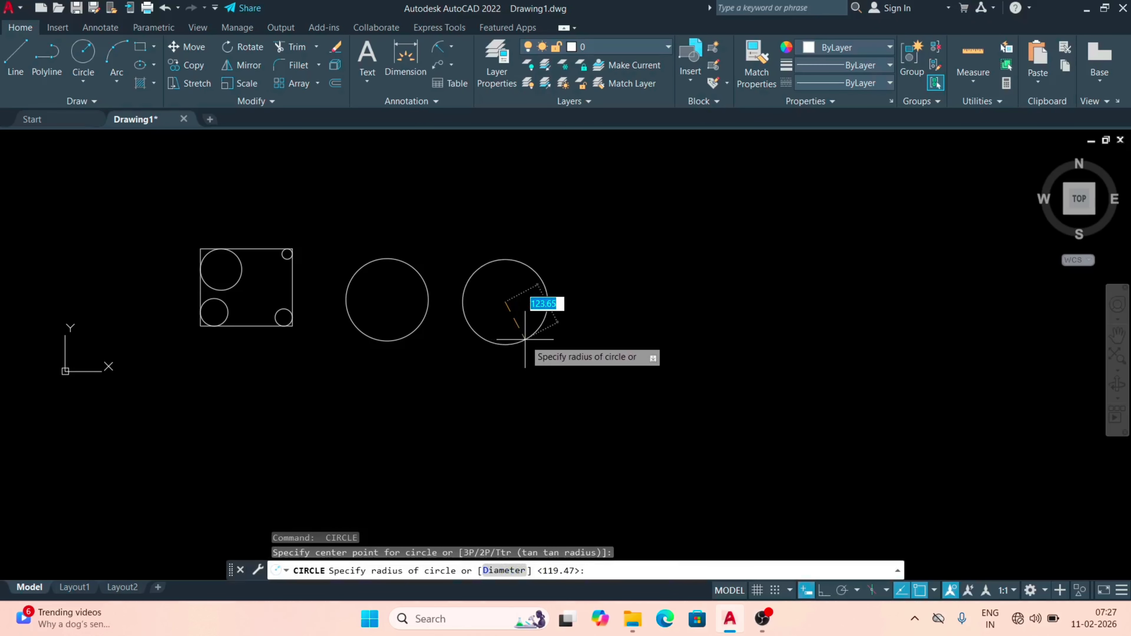
left_click(522, 319)
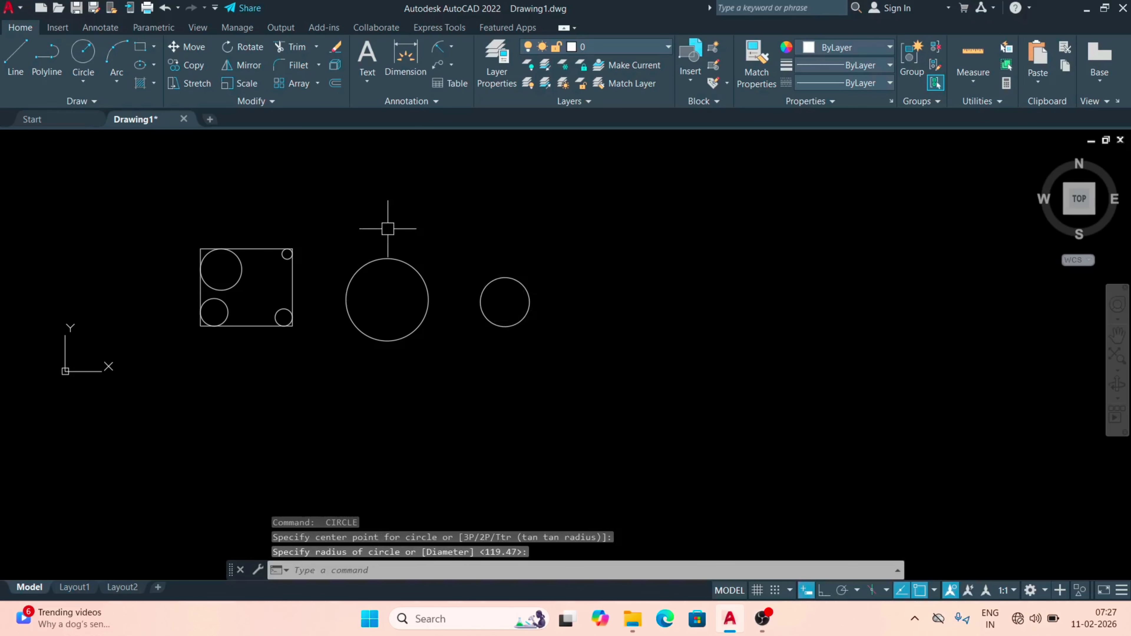
Step: Try to draw a Tan, Tan, Radius circle of radius 50 tangent to the upper sides of the two separate circles
scroll(387, 229, "up", 2)
left_click(80, 83)
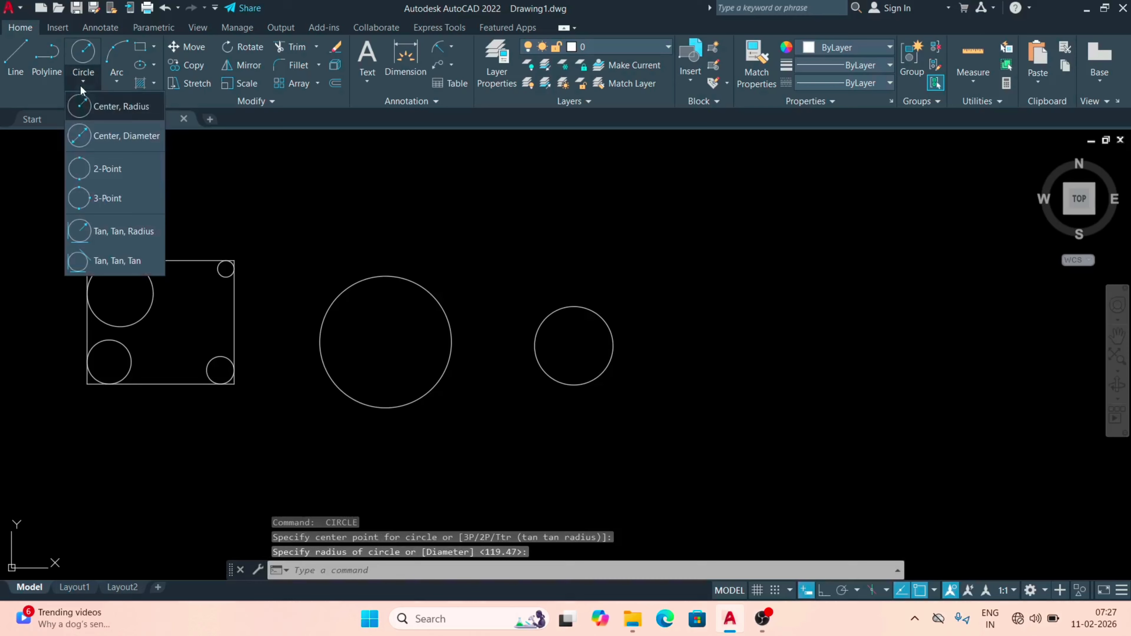
left_click(119, 229)
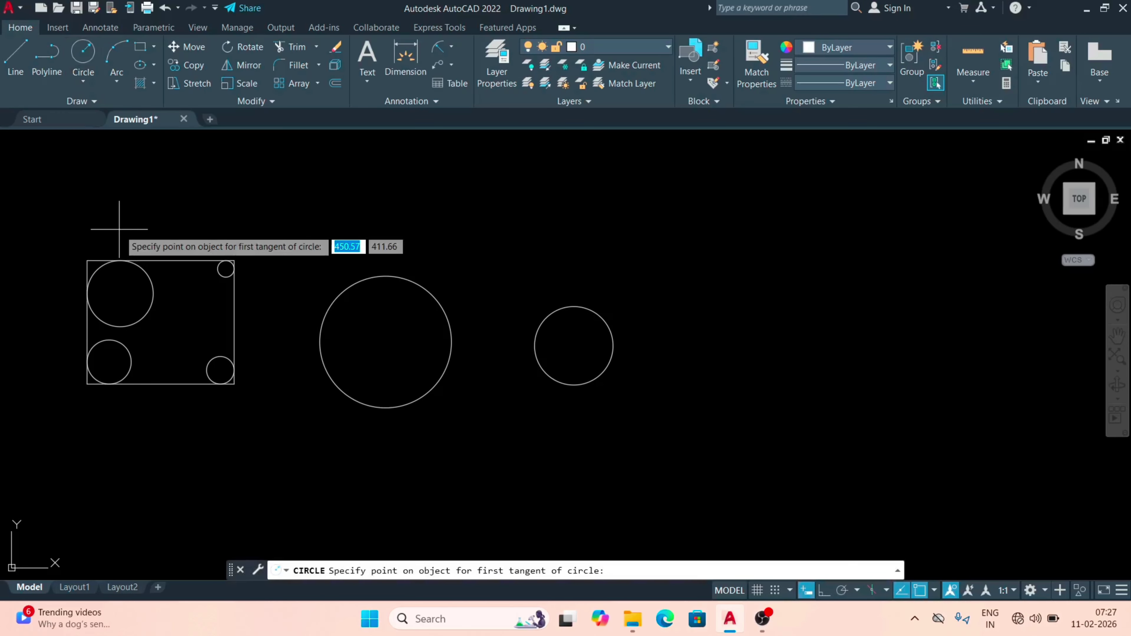
left_click(430, 295)
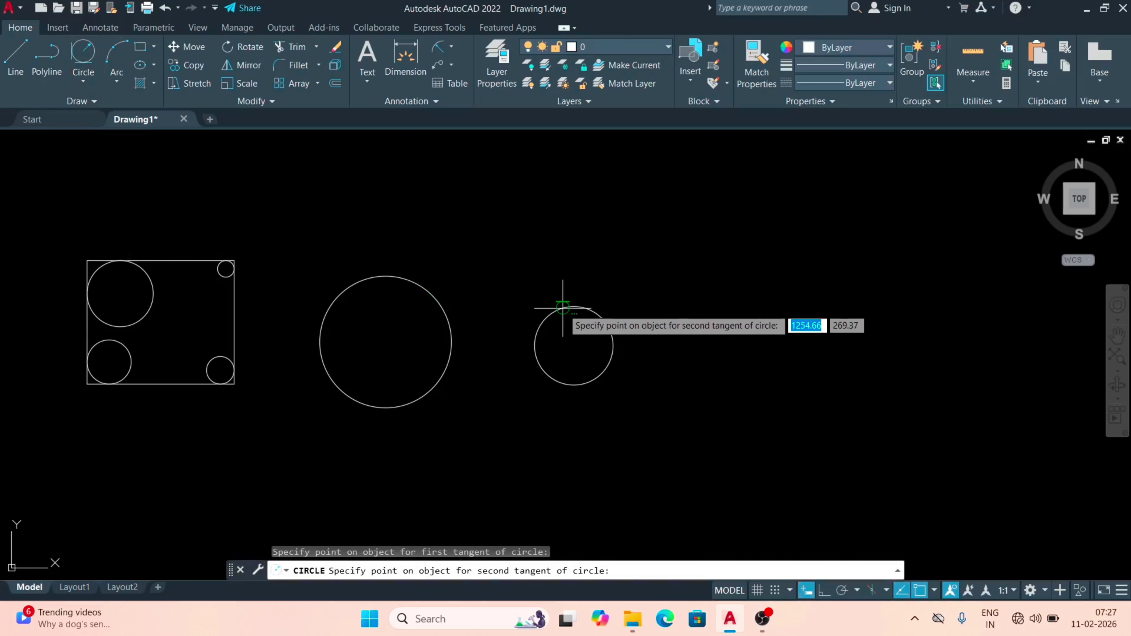
left_click(559, 308)
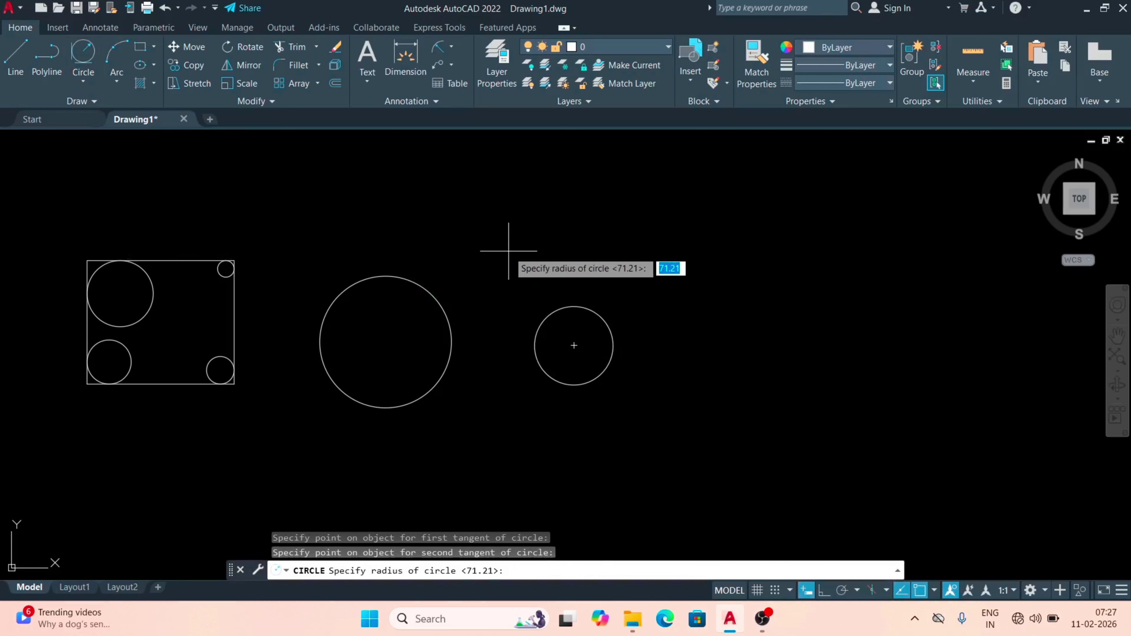
key("Return")
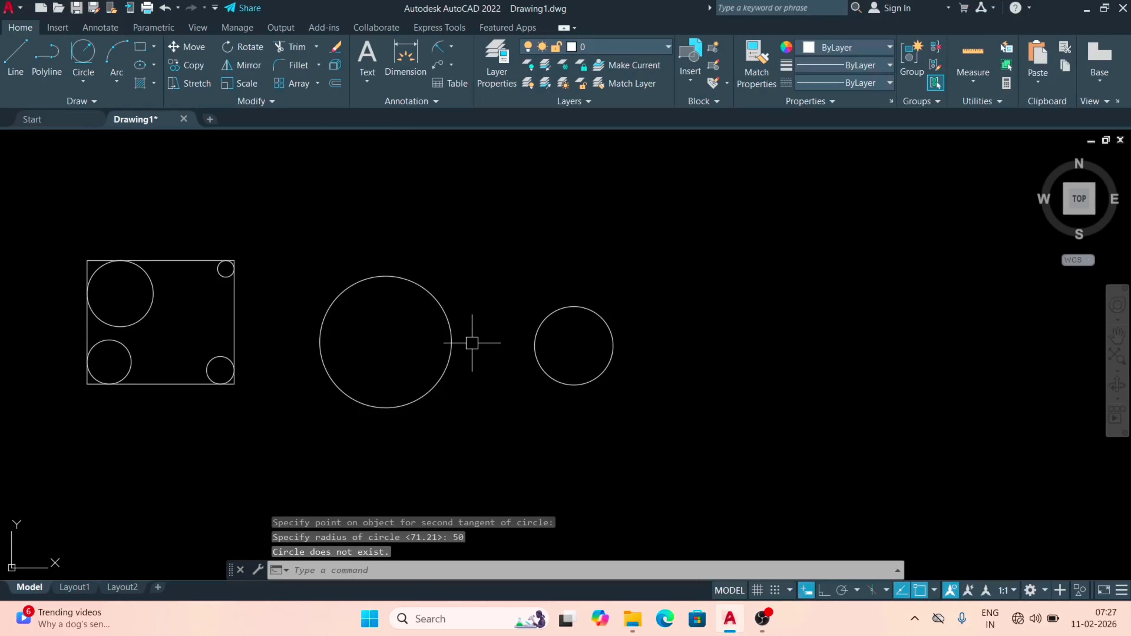
Step: Try to draw a Tan, Tan, Radius circle of radius 70 tangent to the facing sides of the two separate circles
left_click(81, 80)
left_click(122, 232)
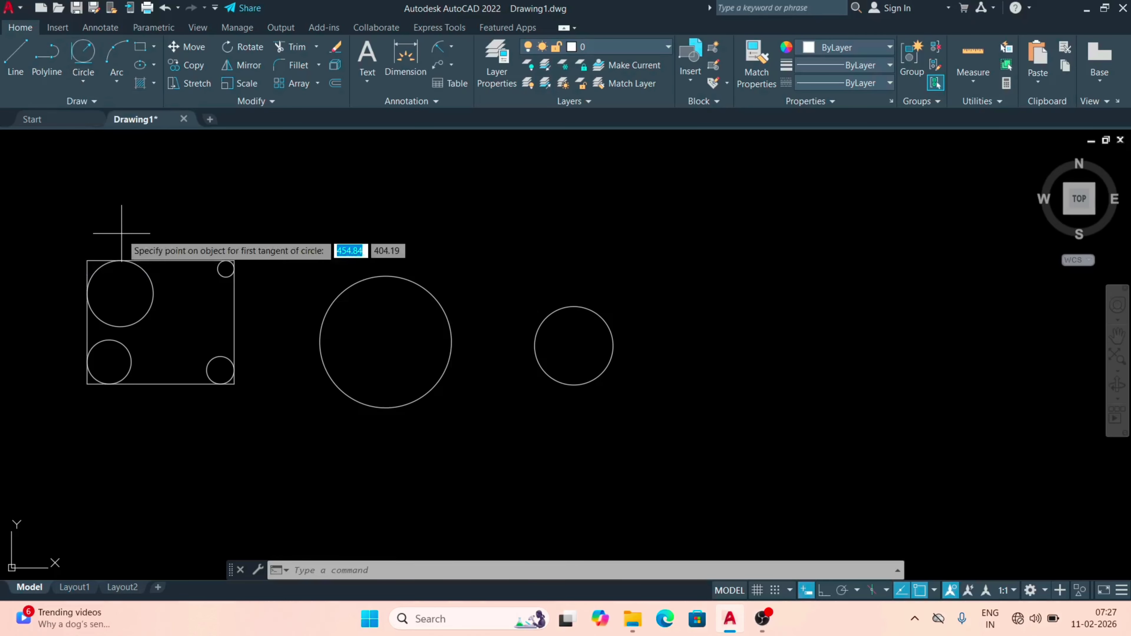
left_click(449, 321)
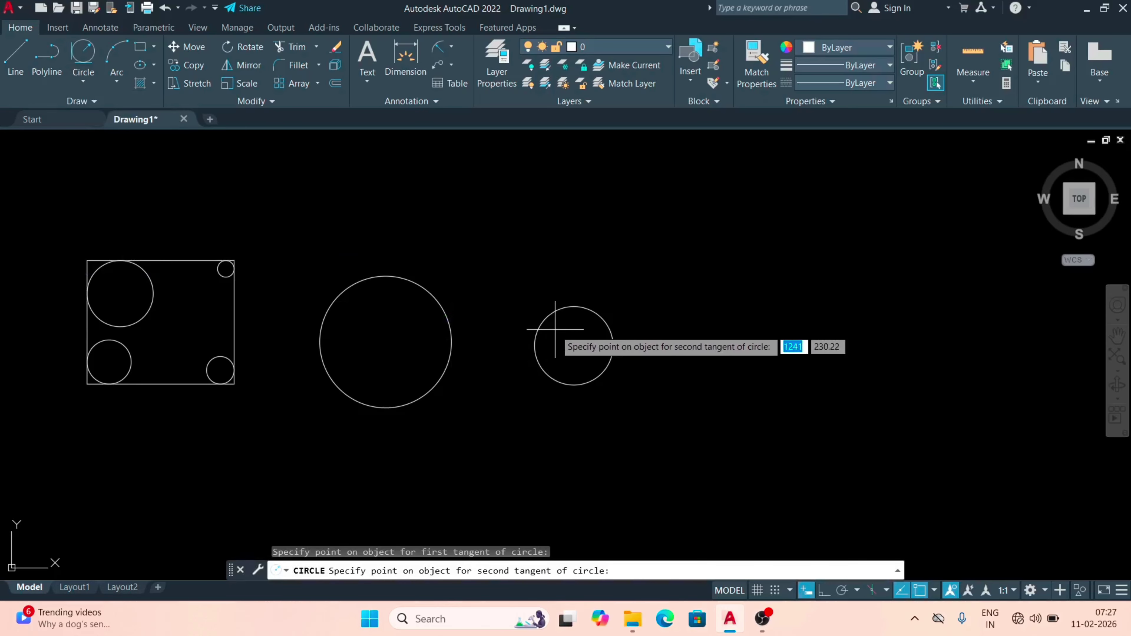
left_click(533, 331)
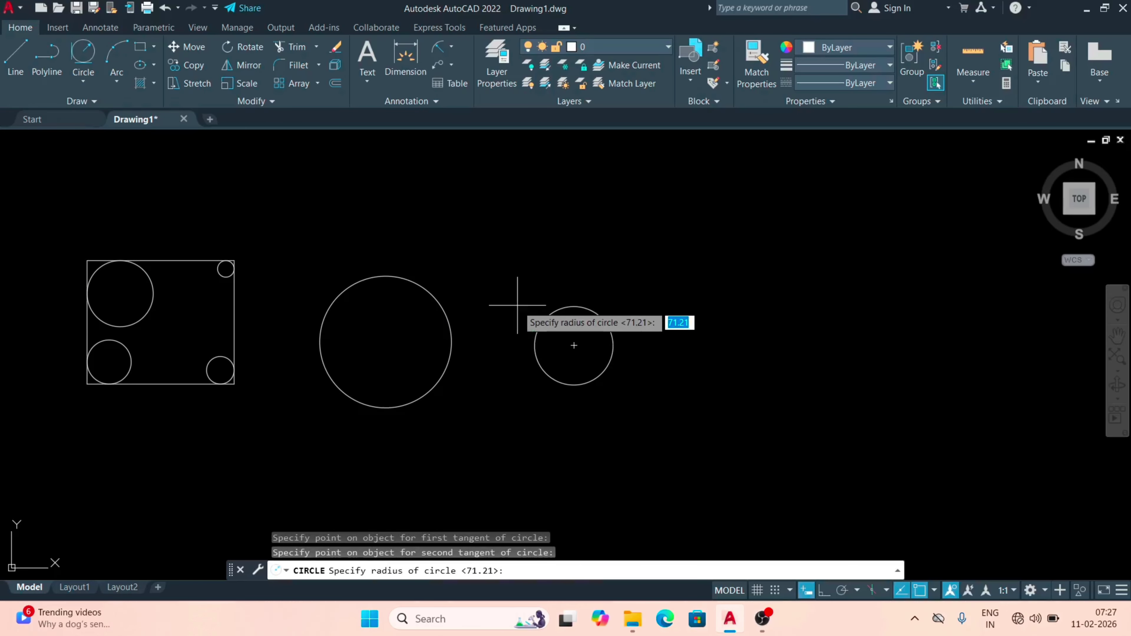
key("Return")
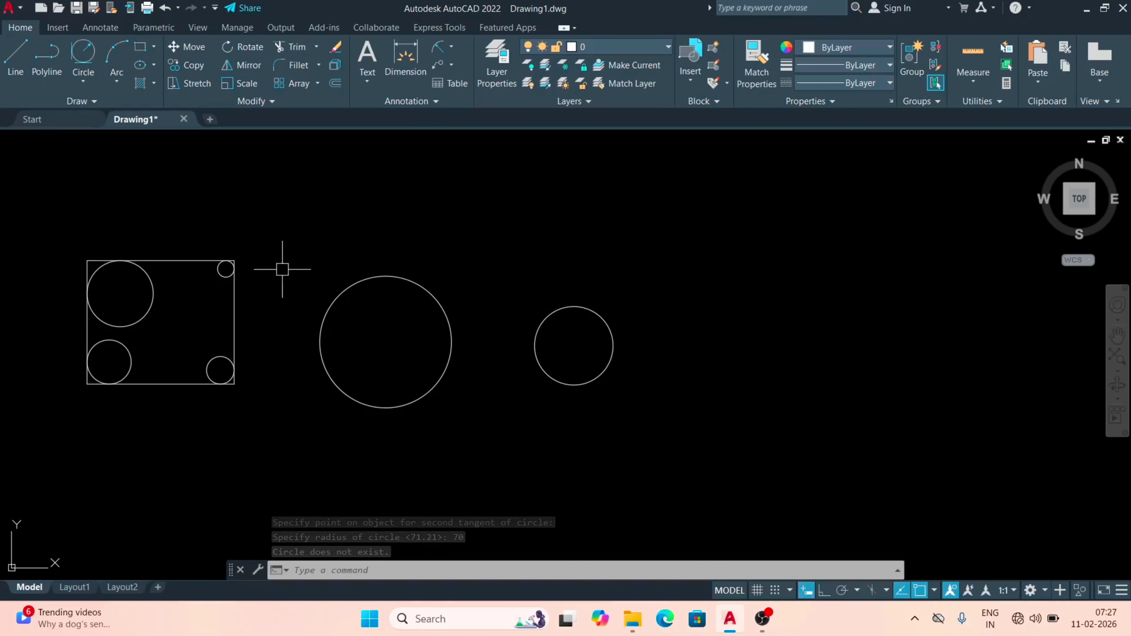
Step: Draw a Tan, Tan, Radius circle of radius 150 tangent to the upper facing sides of the two separate circles
left_click(83, 55)
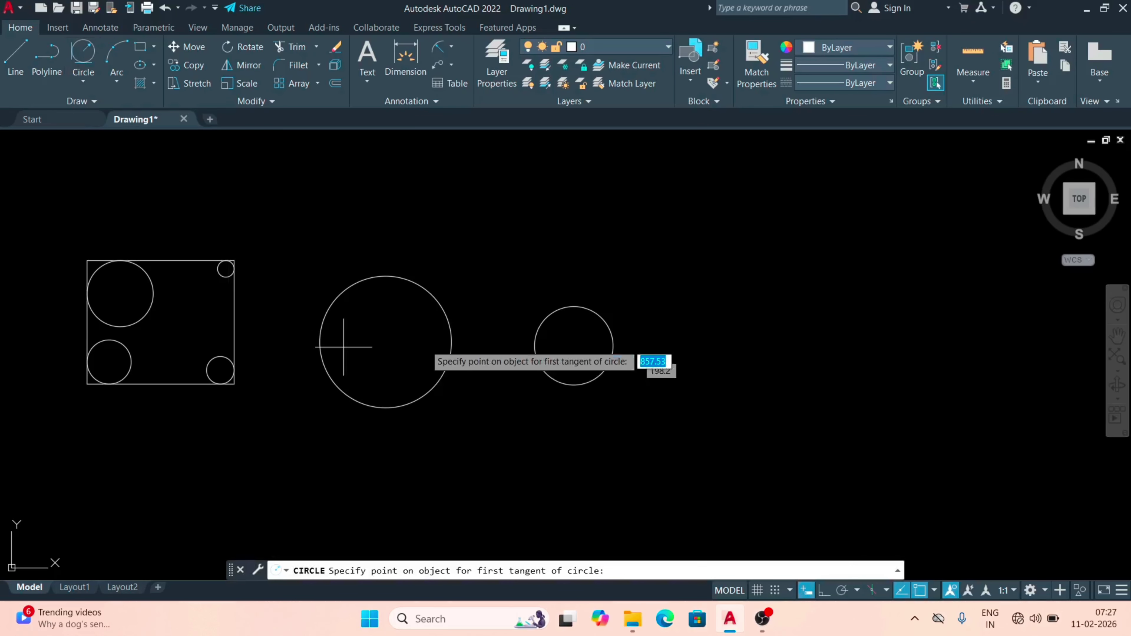
left_click(442, 309)
left_click(537, 320)
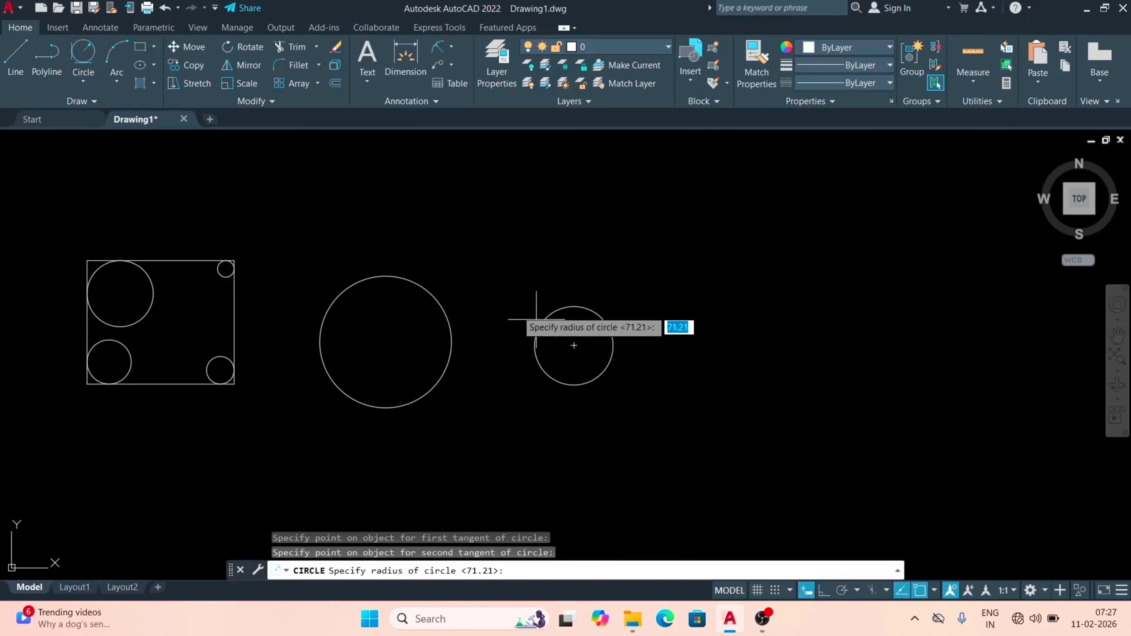
type("150")
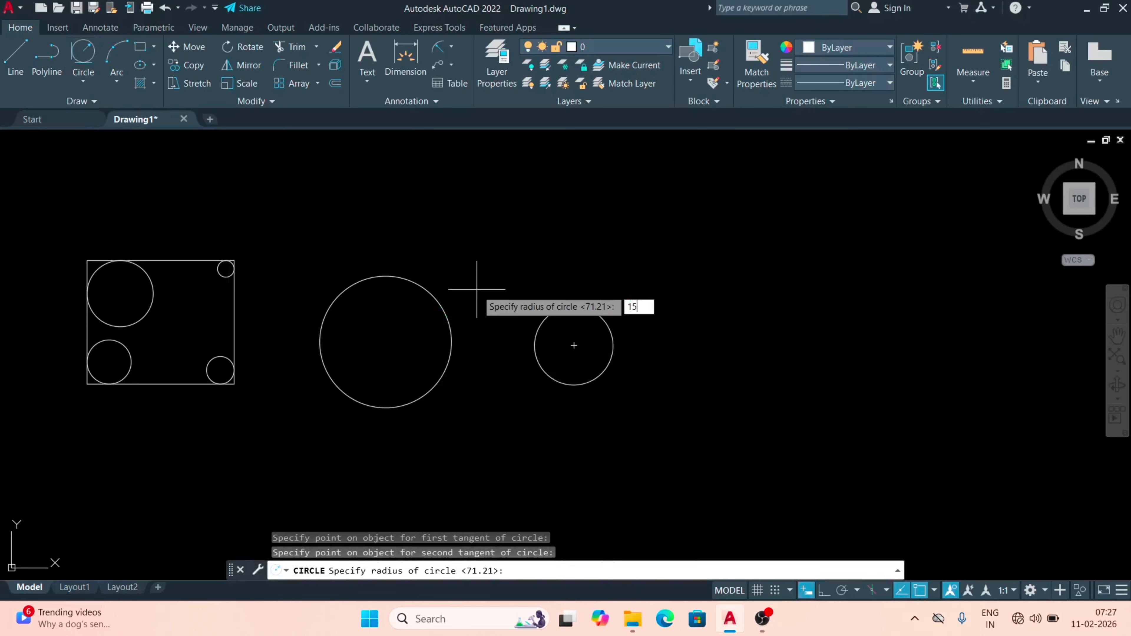
key("Return")
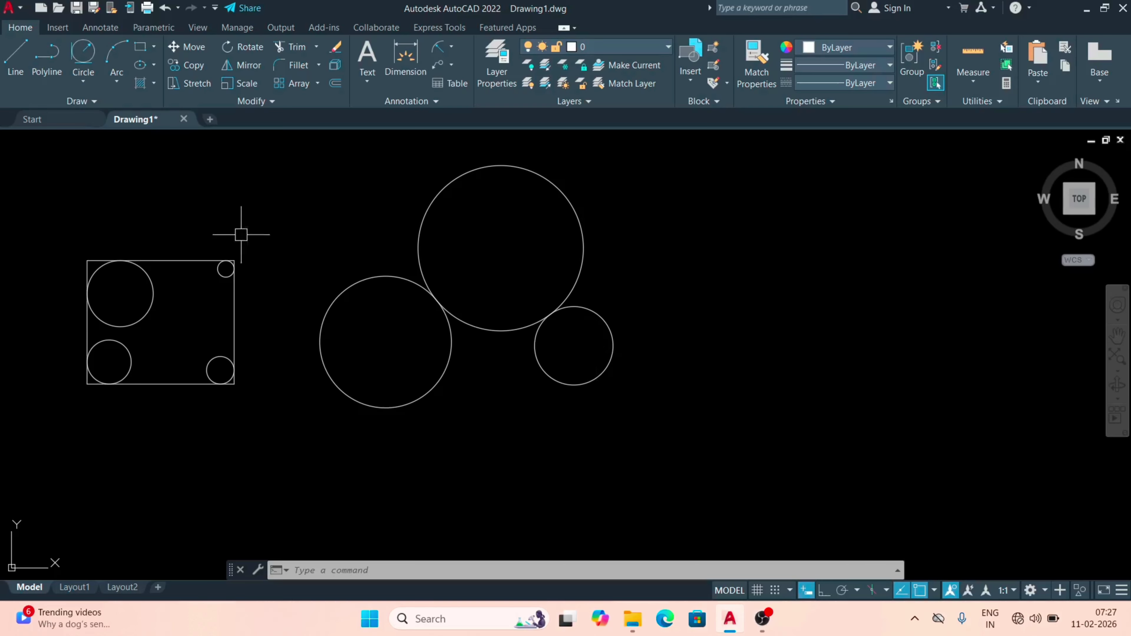
Step: Draw a Tan, Tan, Radius circle of radius 100 tangent to the lower facing sides of the two separate circles
left_click(85, 50)
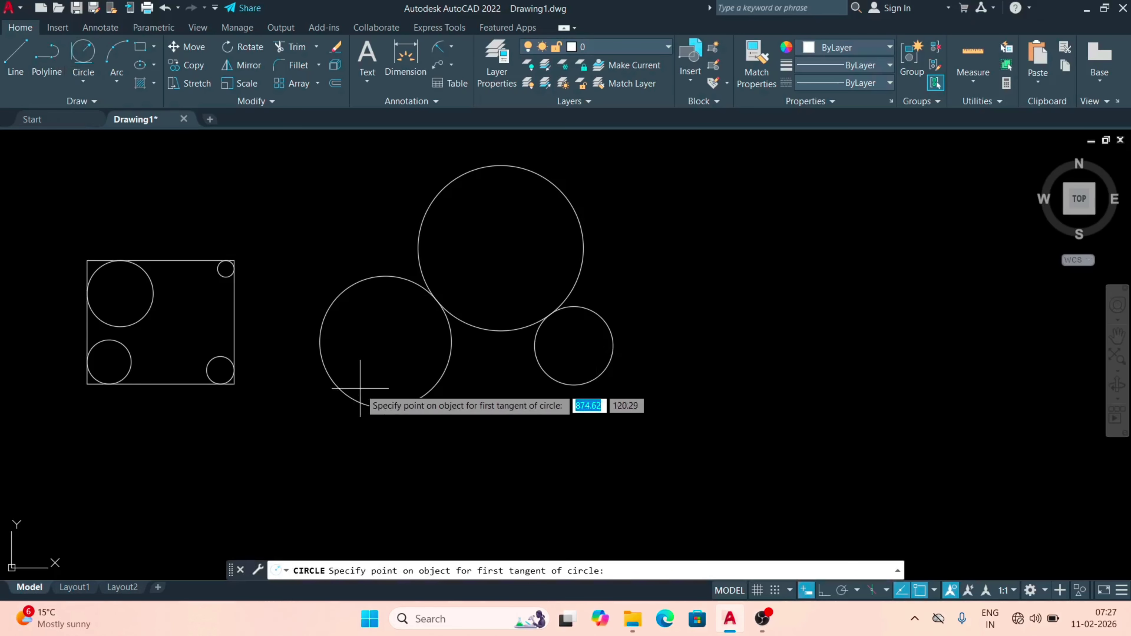
left_click(450, 360)
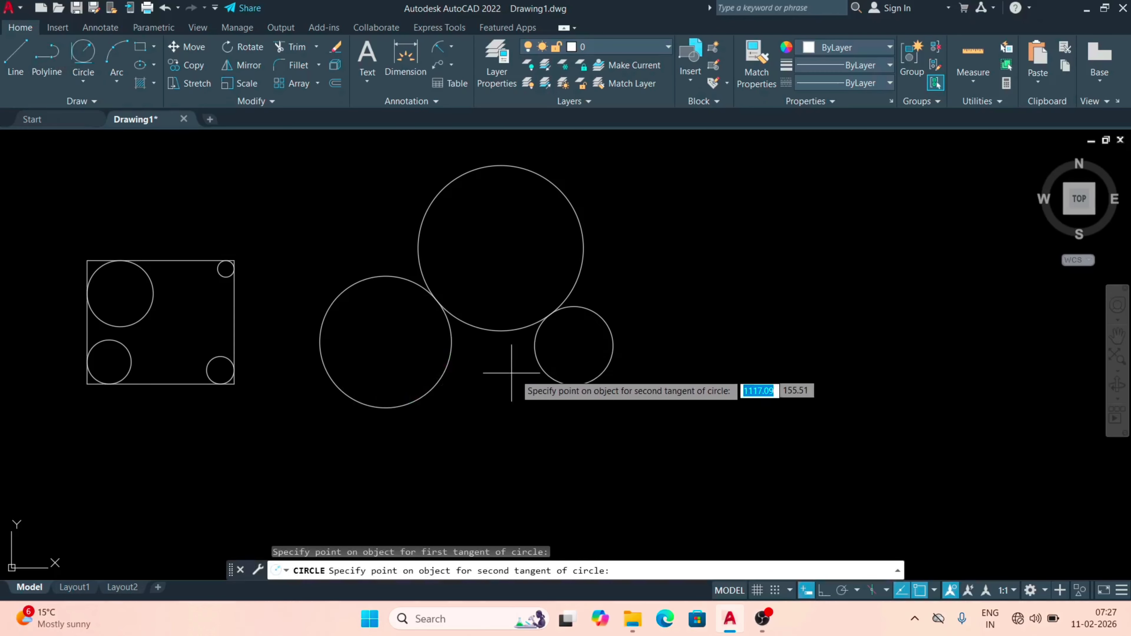
left_click(537, 362)
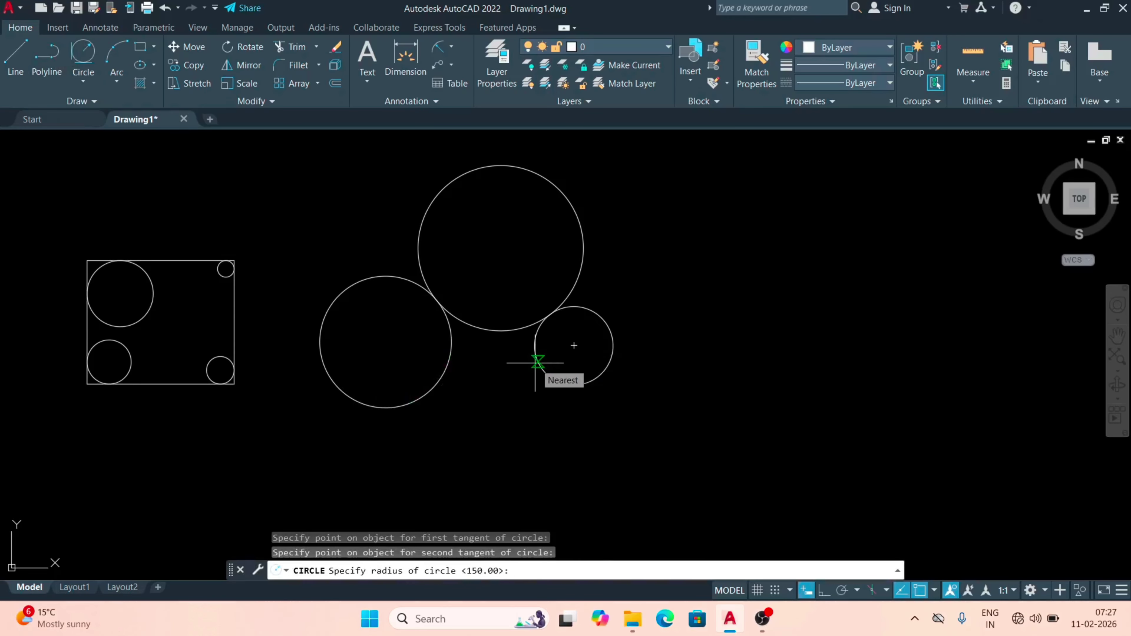
type("100")
key("Return")
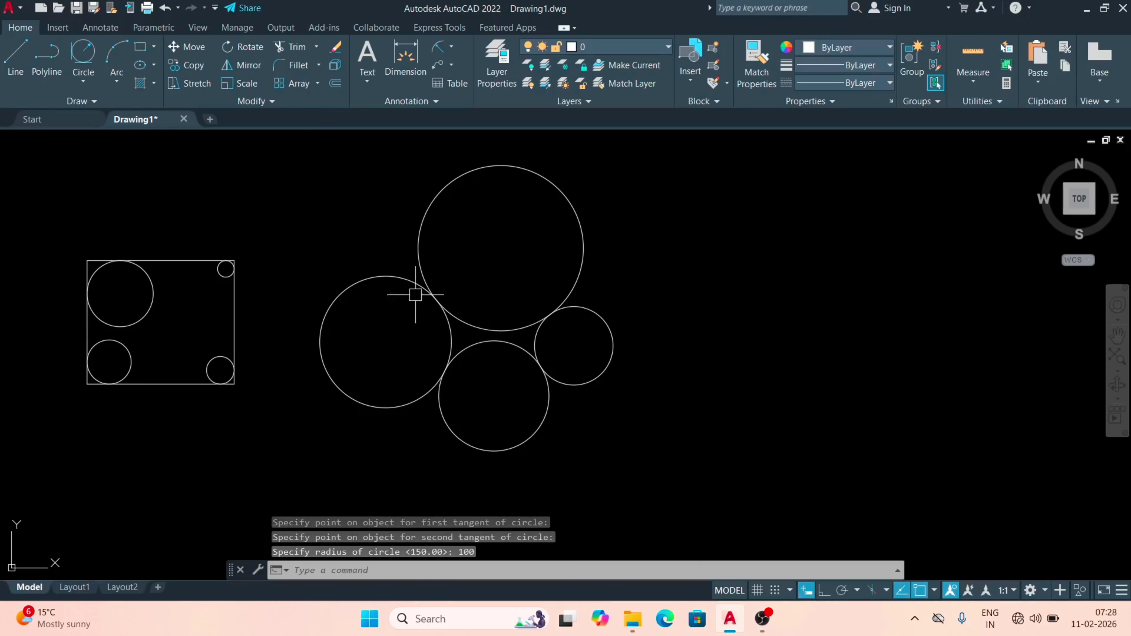
Step: Trim the outer arcs of the two tangent circles and the inner facing arcs of the side circles into one continuous outline
left_click(294, 47)
left_click_drag(406, 213, 587, 242)
left_click_drag(448, 449, 579, 462)
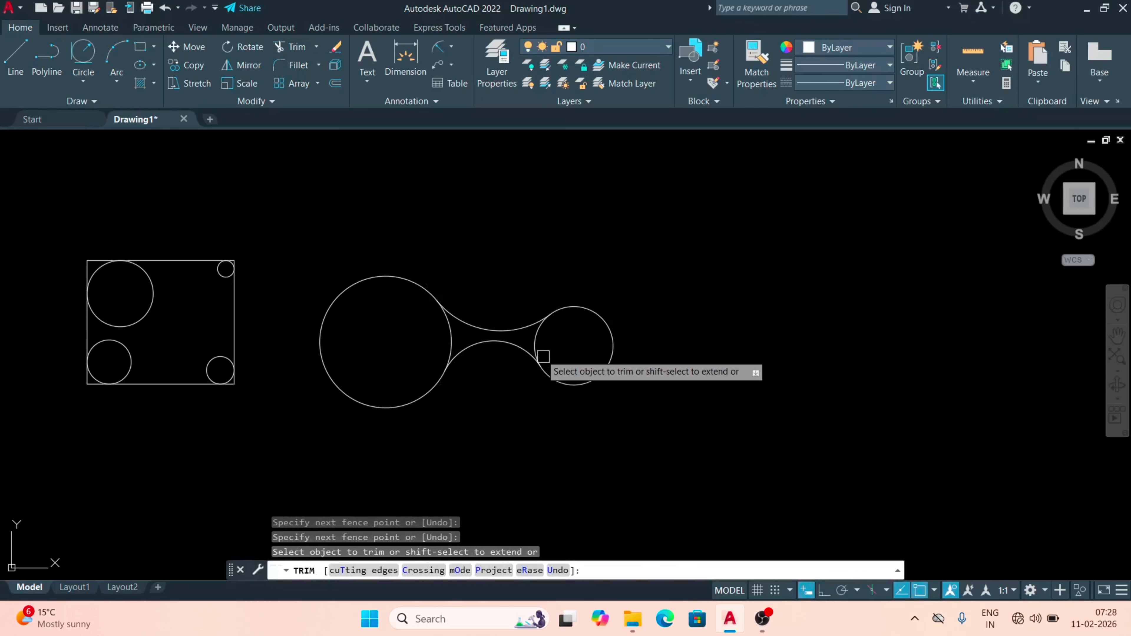
scroll(550, 366, "up", 6)
left_click(515, 322)
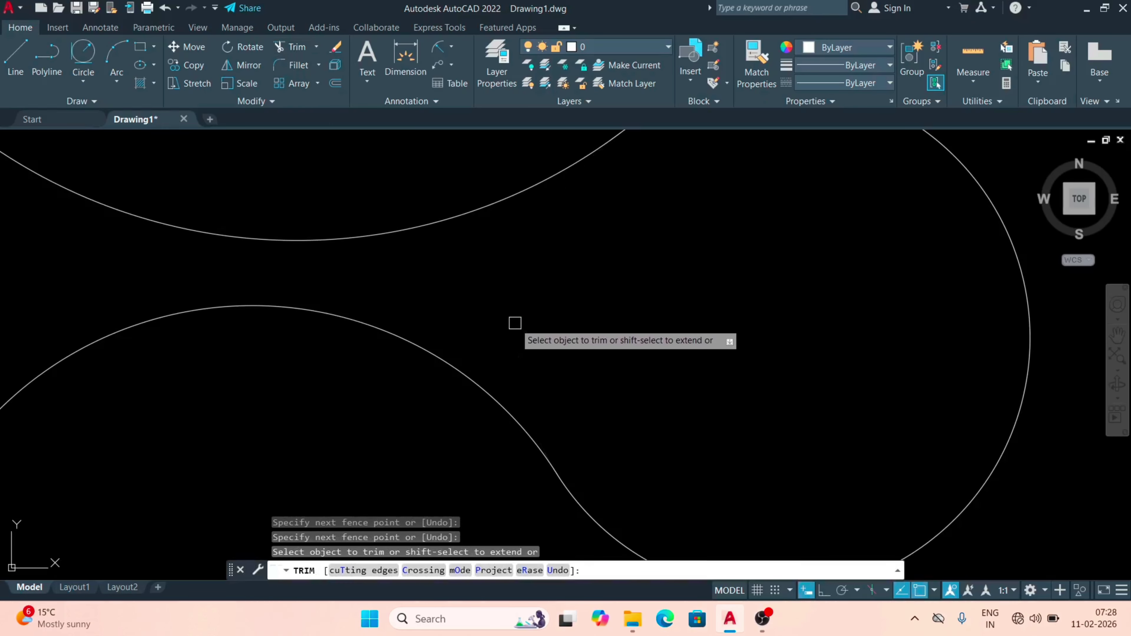
scroll(465, 323, "down", 6)
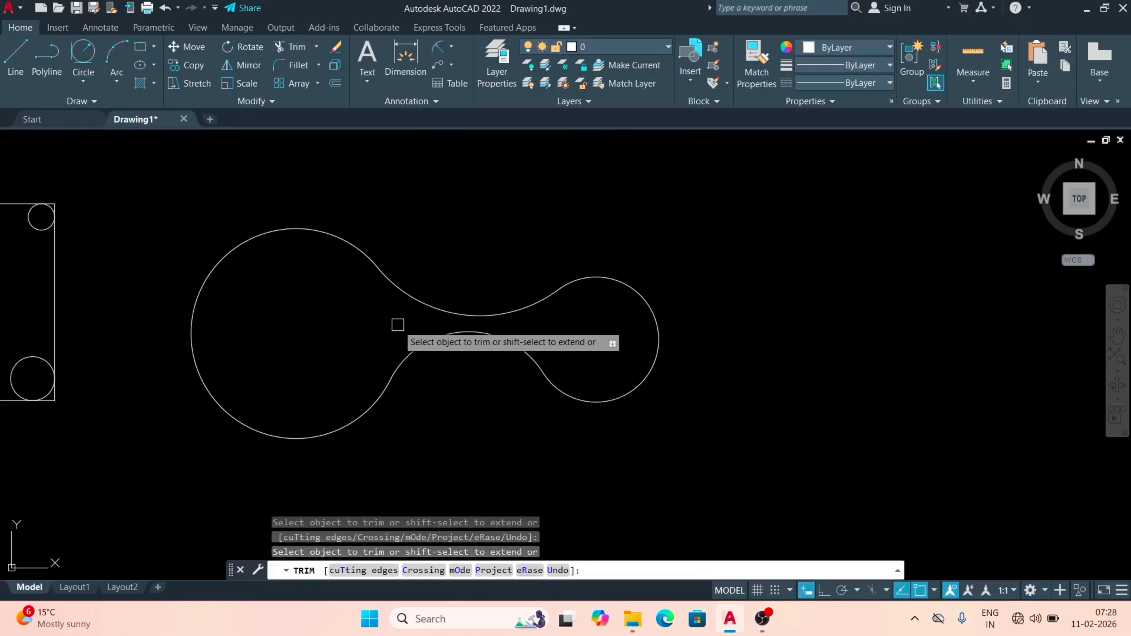
key("Return")
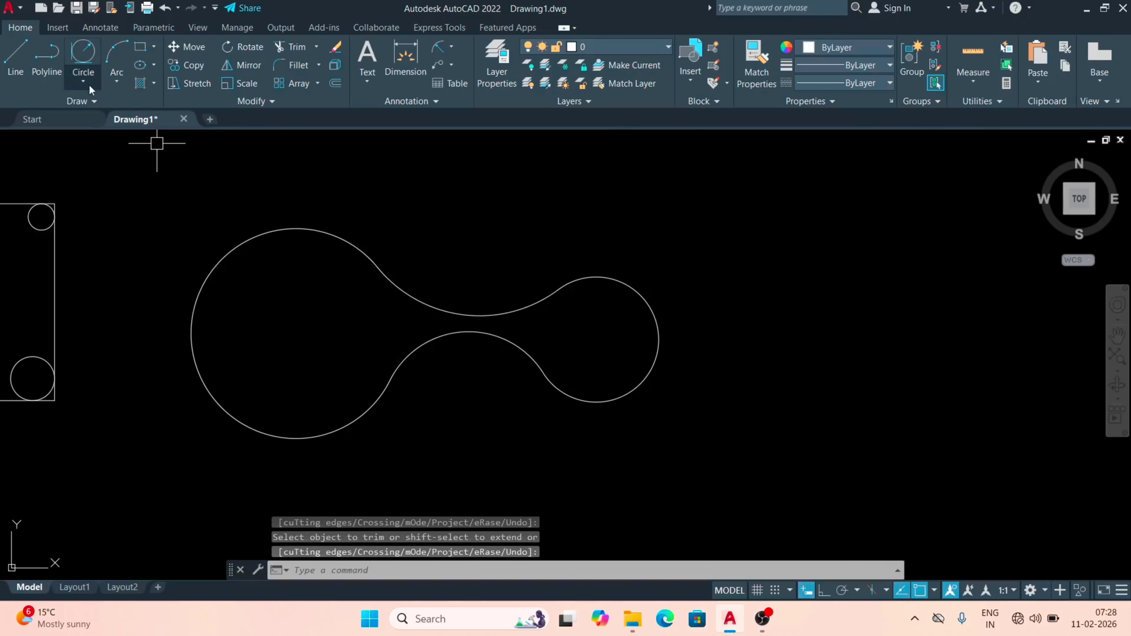
Step: Draw a Tan, Tan, Tan circle inside the triangle, tangent to its left, right and bottom sides
scroll(375, 332, "down", 2)
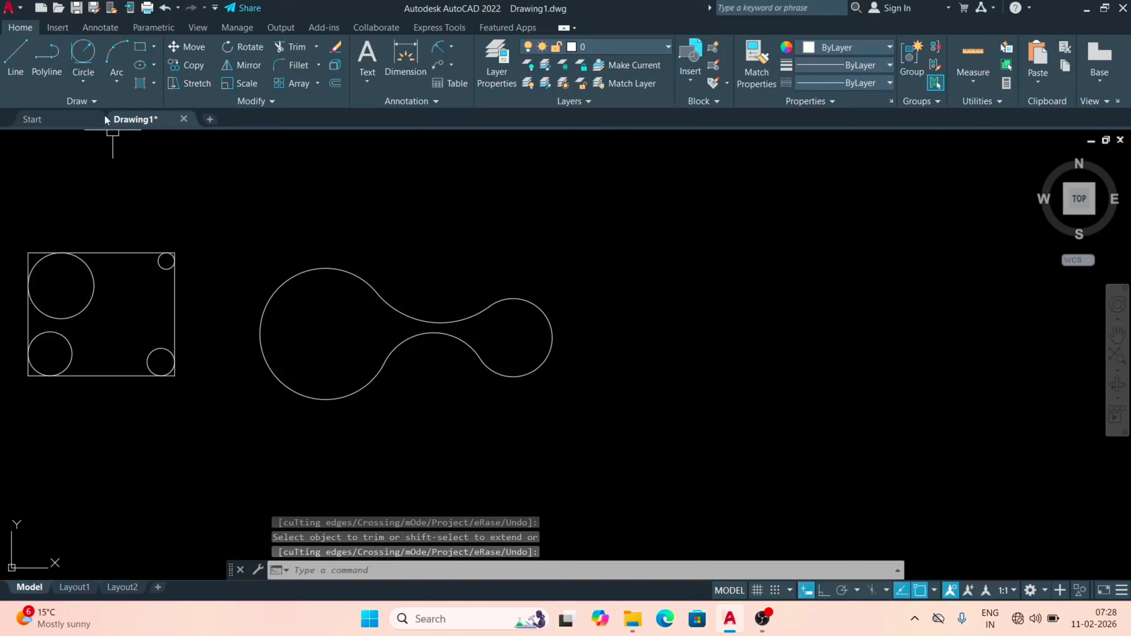
left_click(83, 81)
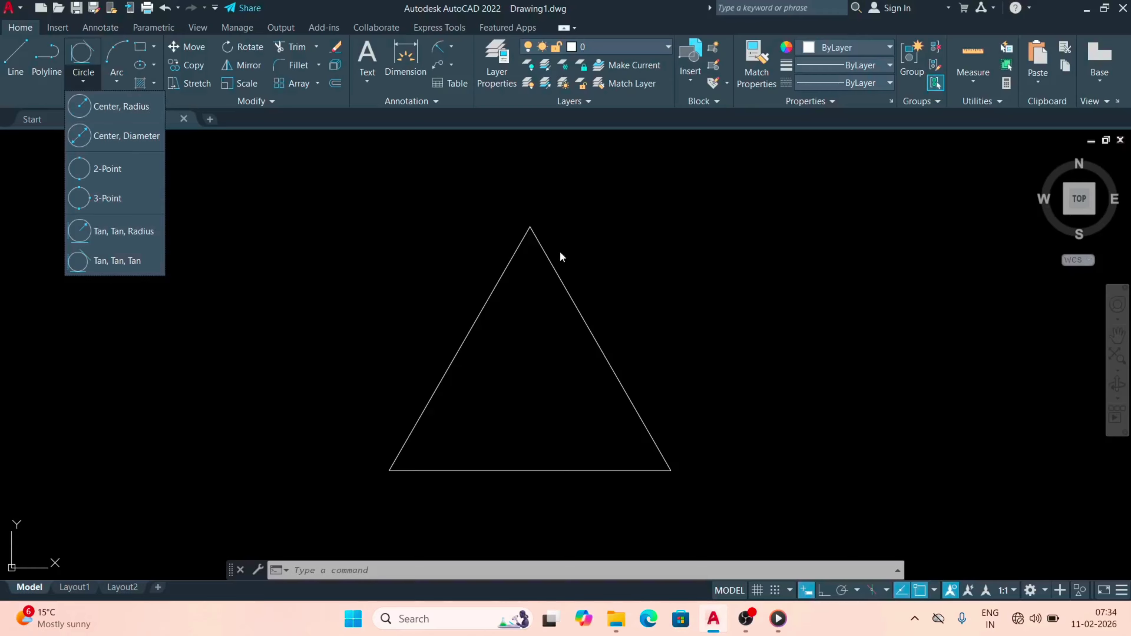
left_click(120, 261)
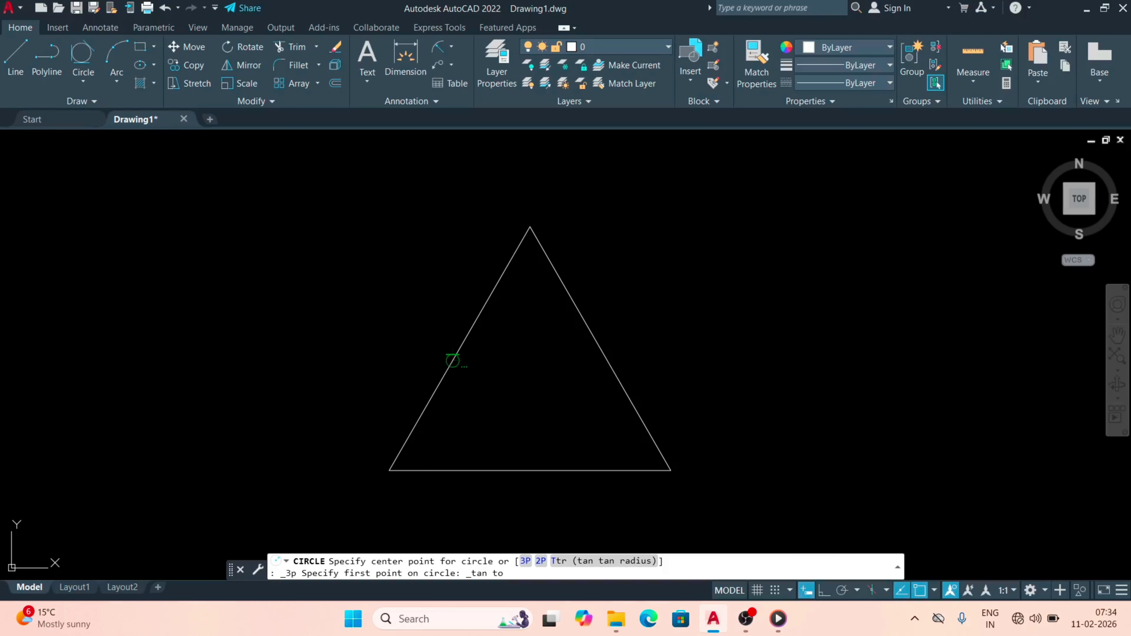
left_click(448, 364)
left_click(599, 372)
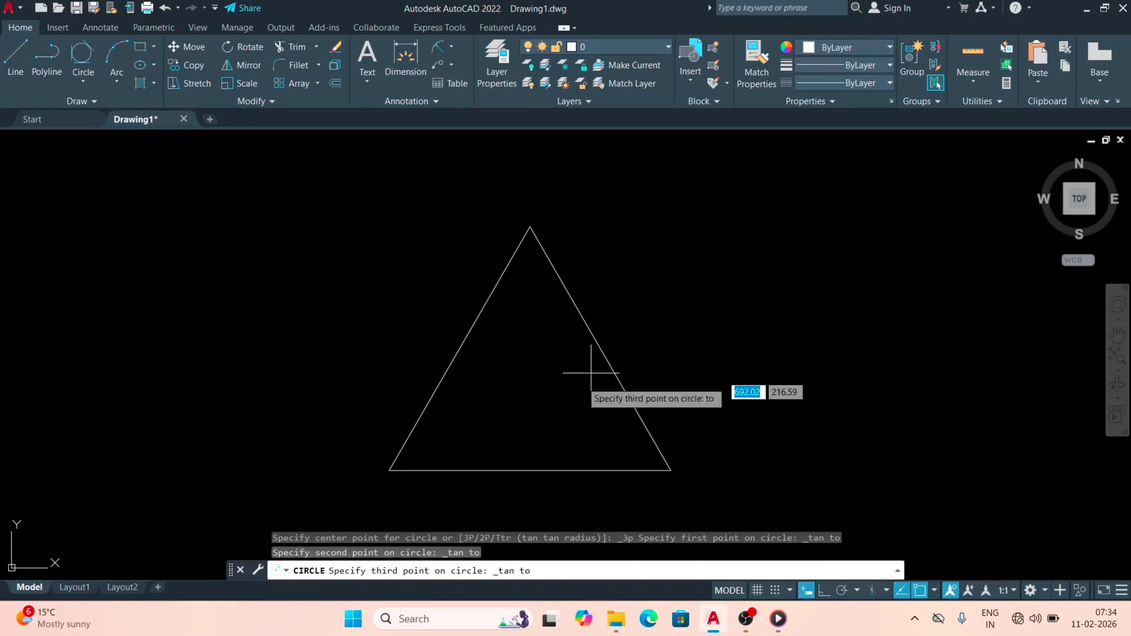
left_click(527, 470)
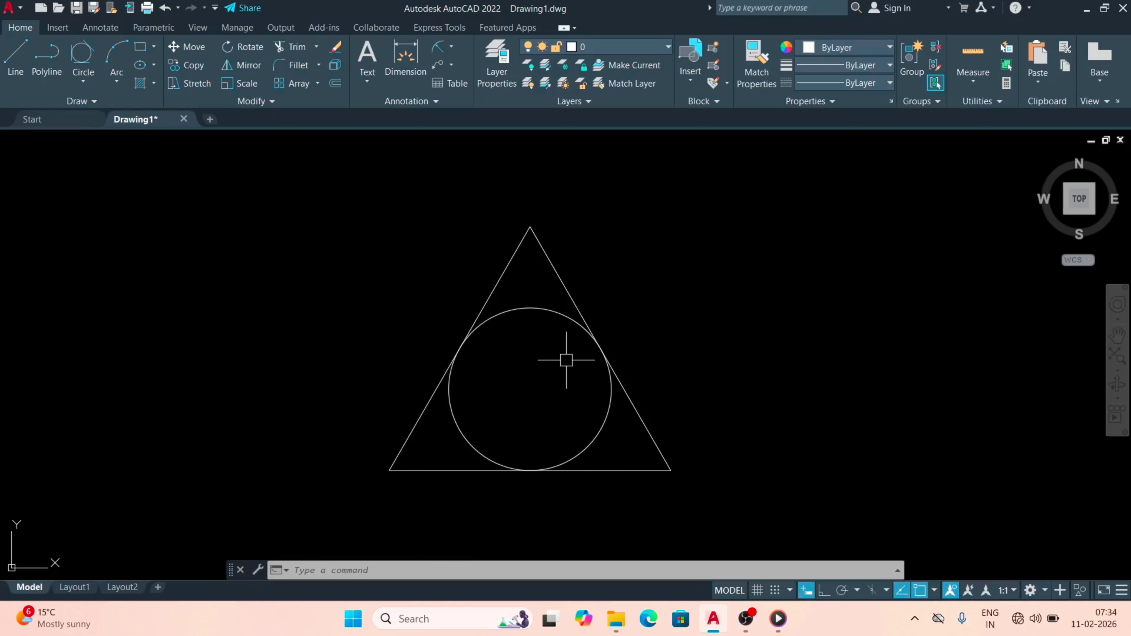
left_click(84, 80)
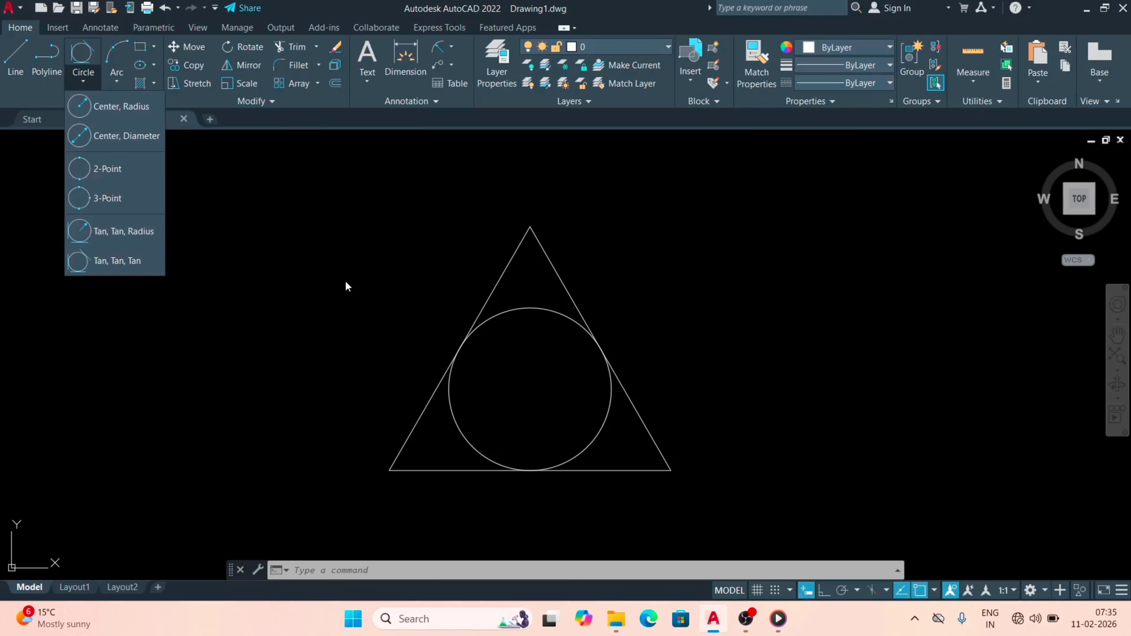
left_click(332, 257)
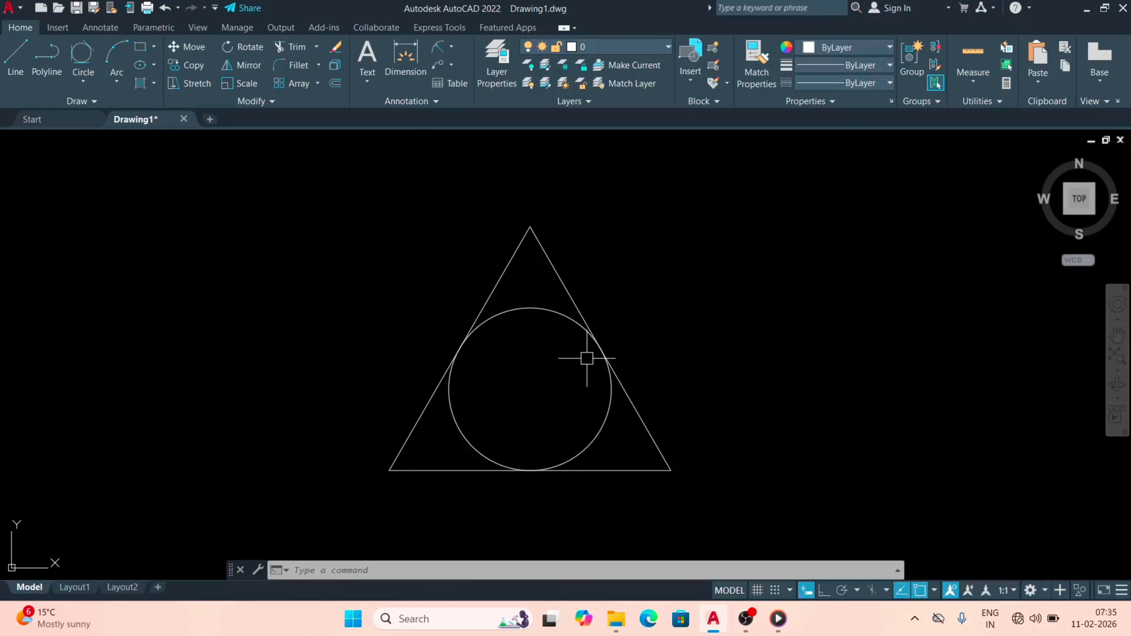
left_click(117, 95)
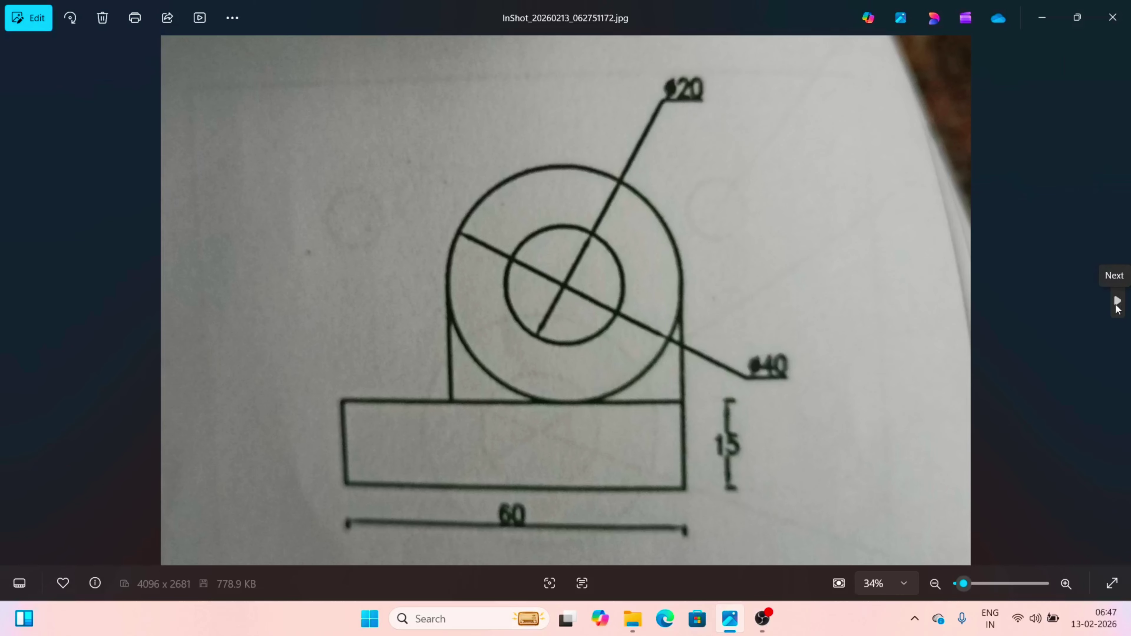
Step: Go through the practice drawing photos up to the 100 by 100 square containing five circles
left_click(1116, 306)
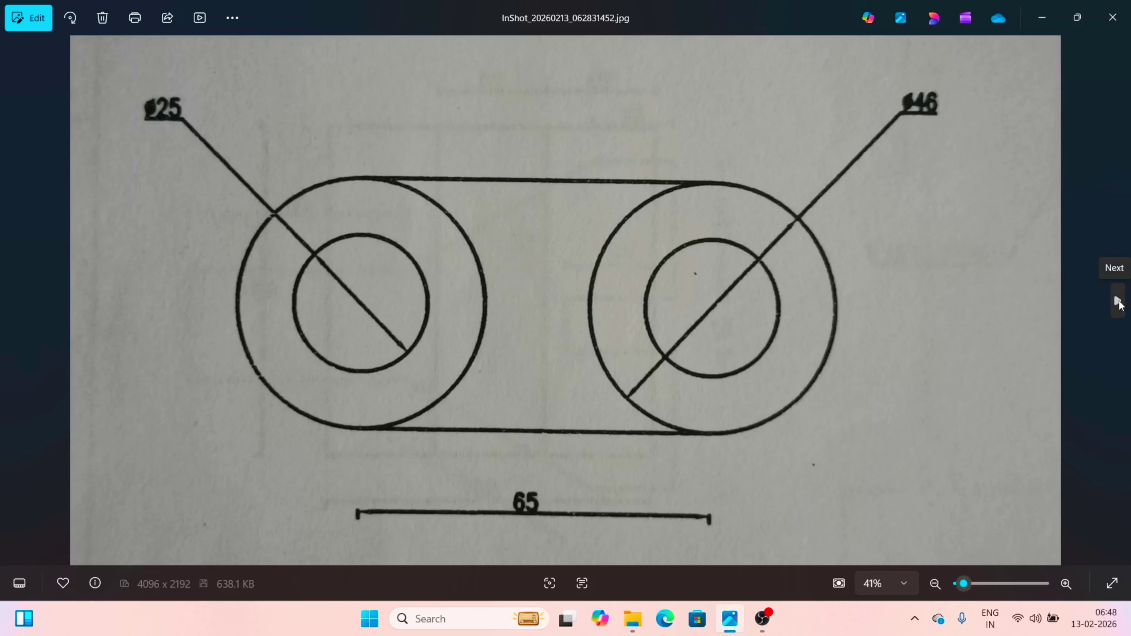
left_click(1118, 301)
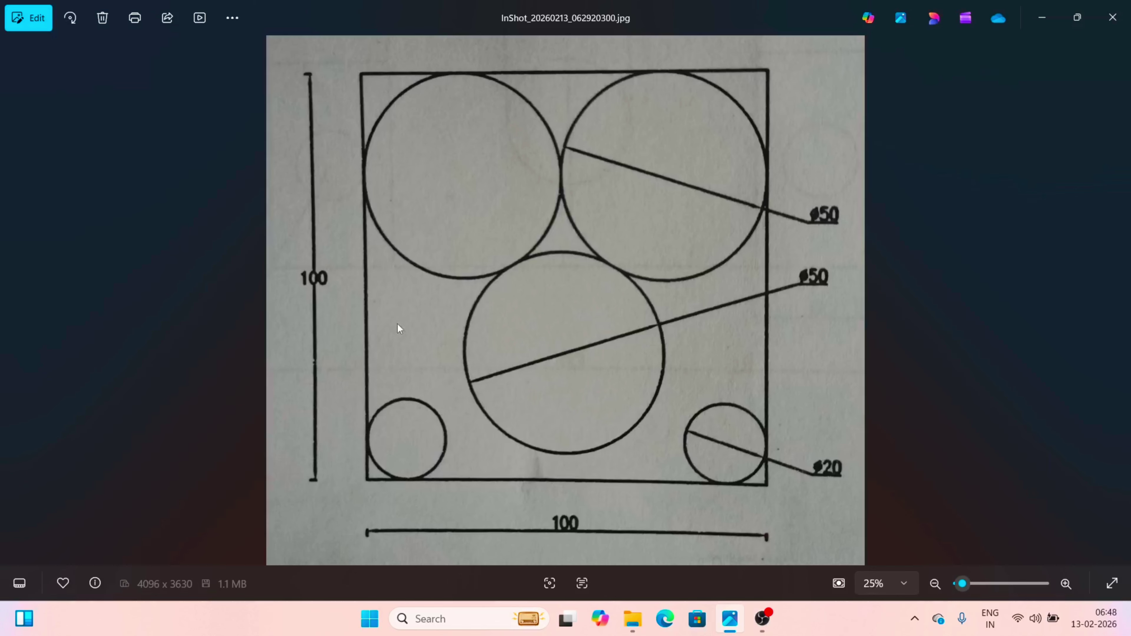